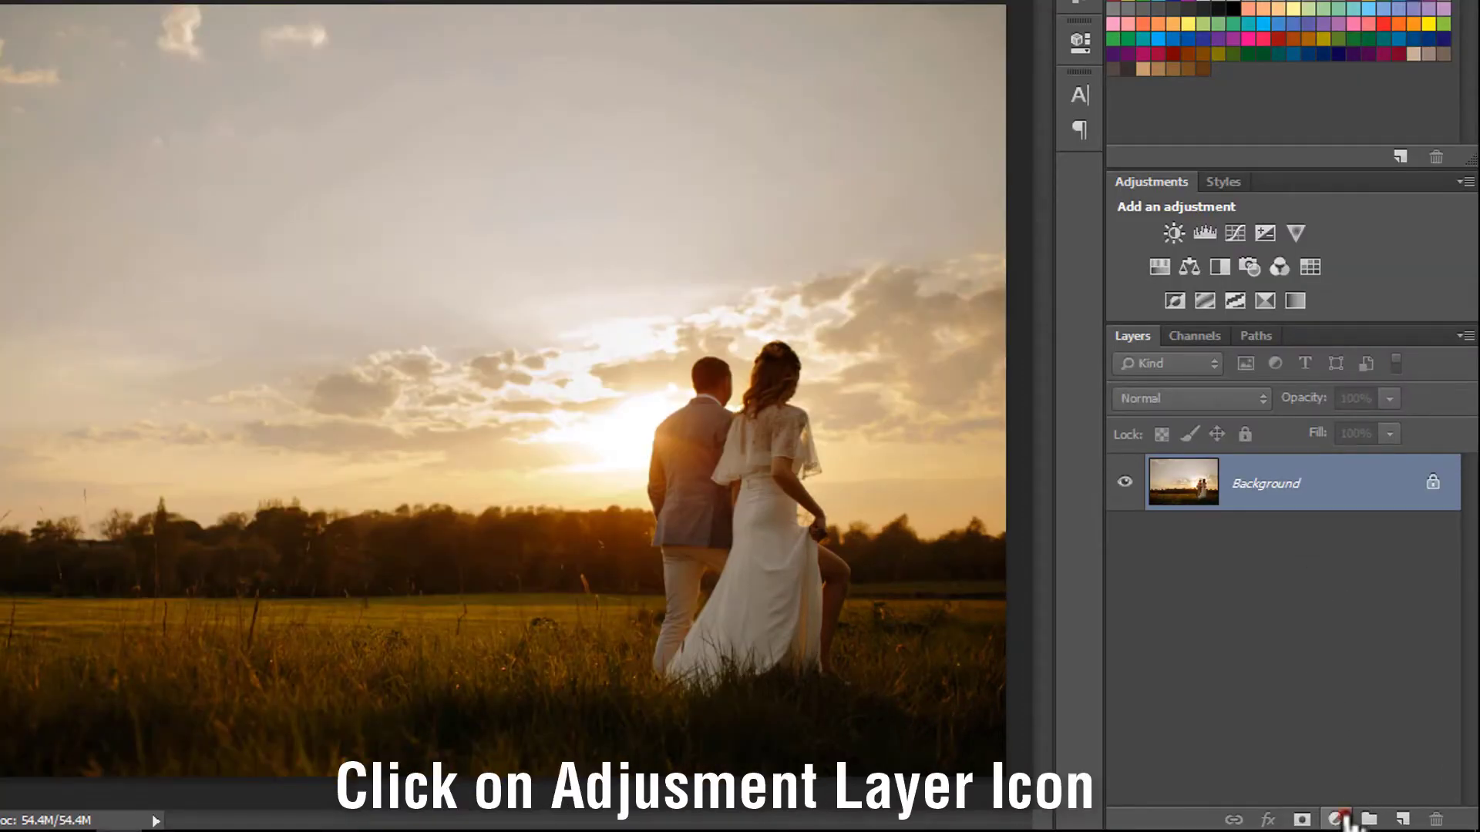
# Add a Solid Color fill layer in blue #0054a6.
pyautogui.click(1341, 819)
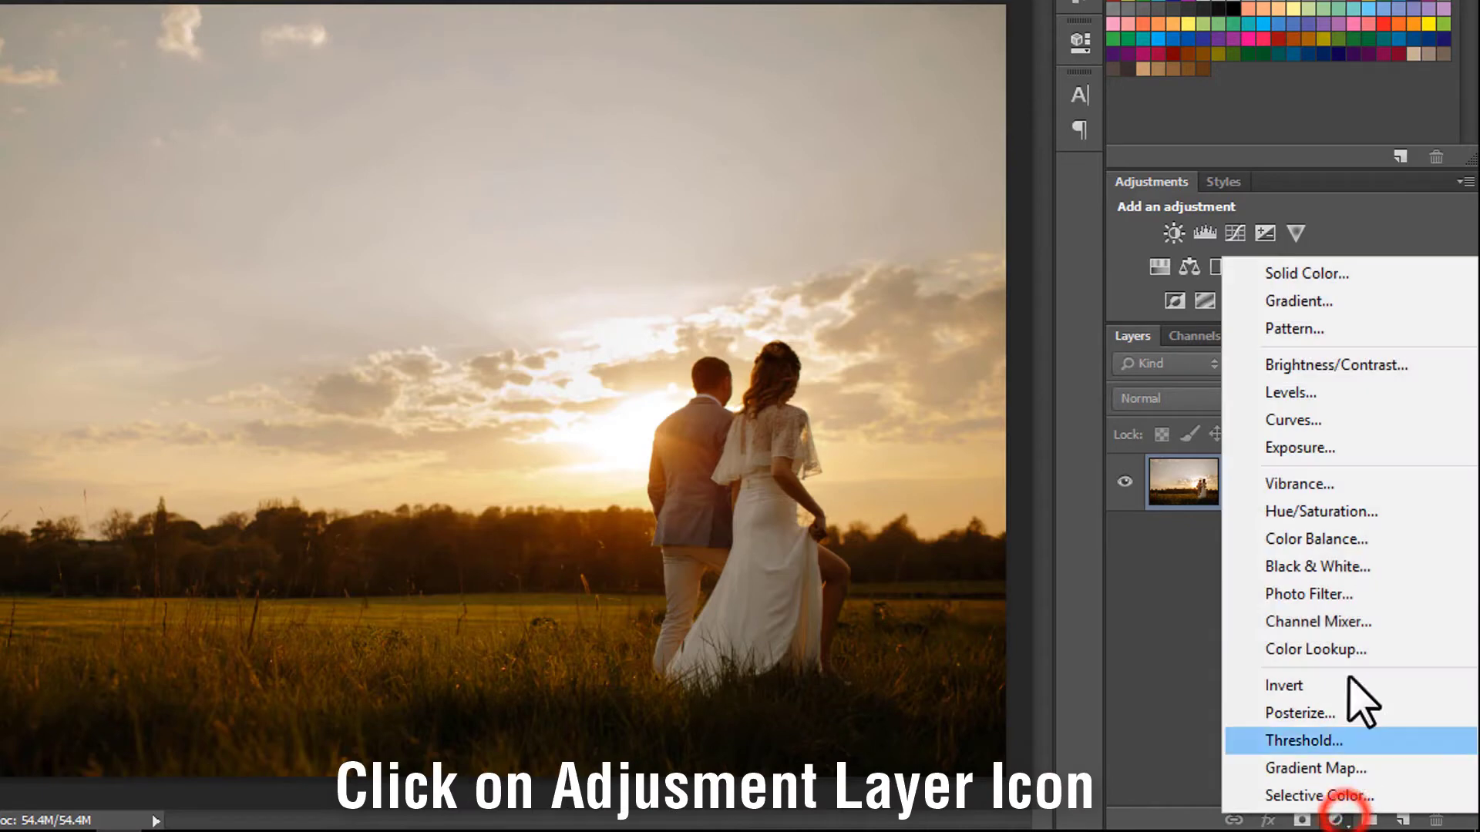
pyautogui.click(1336, 276)
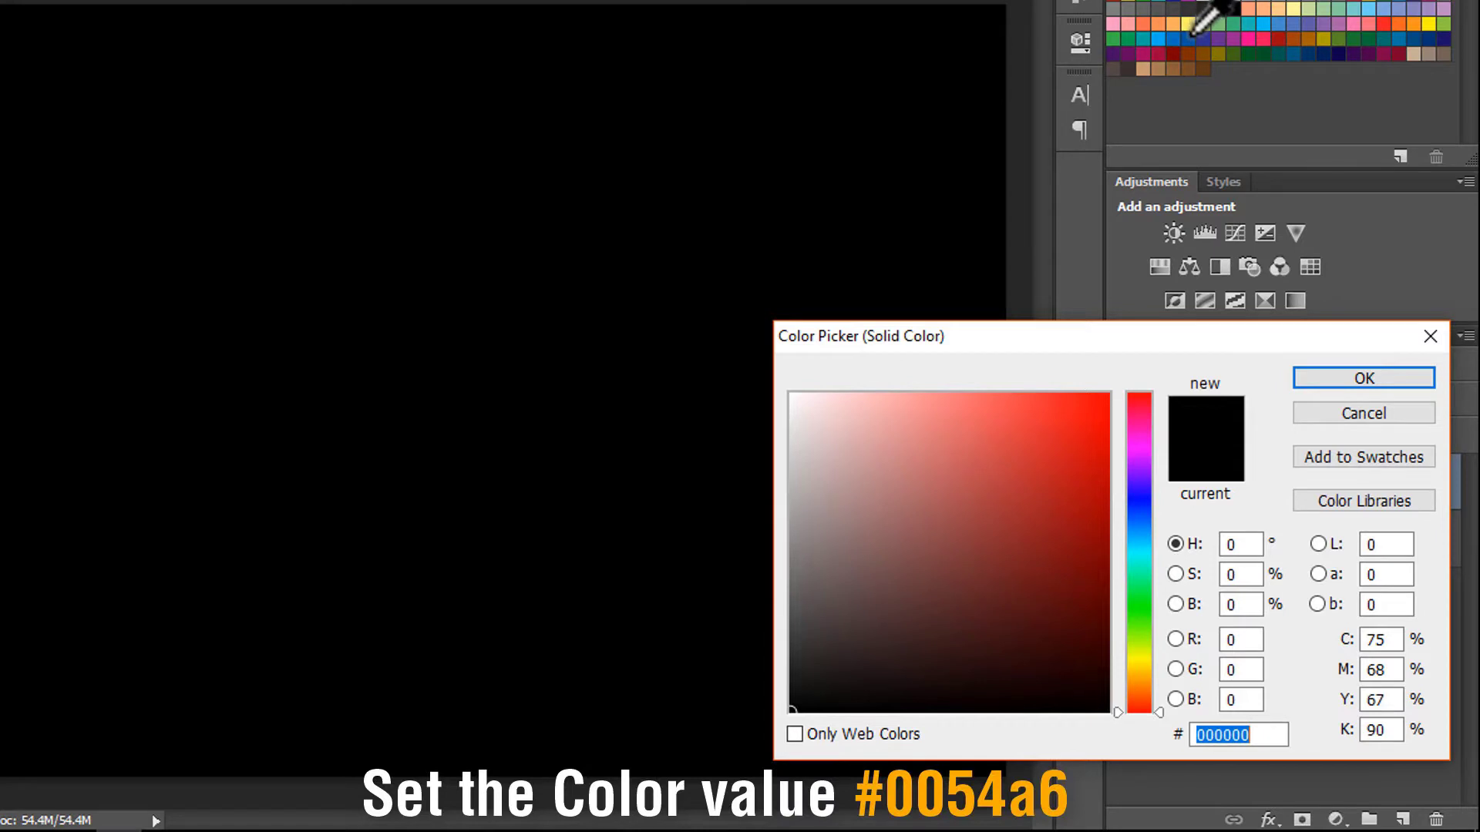
pyautogui.write('0054a6')
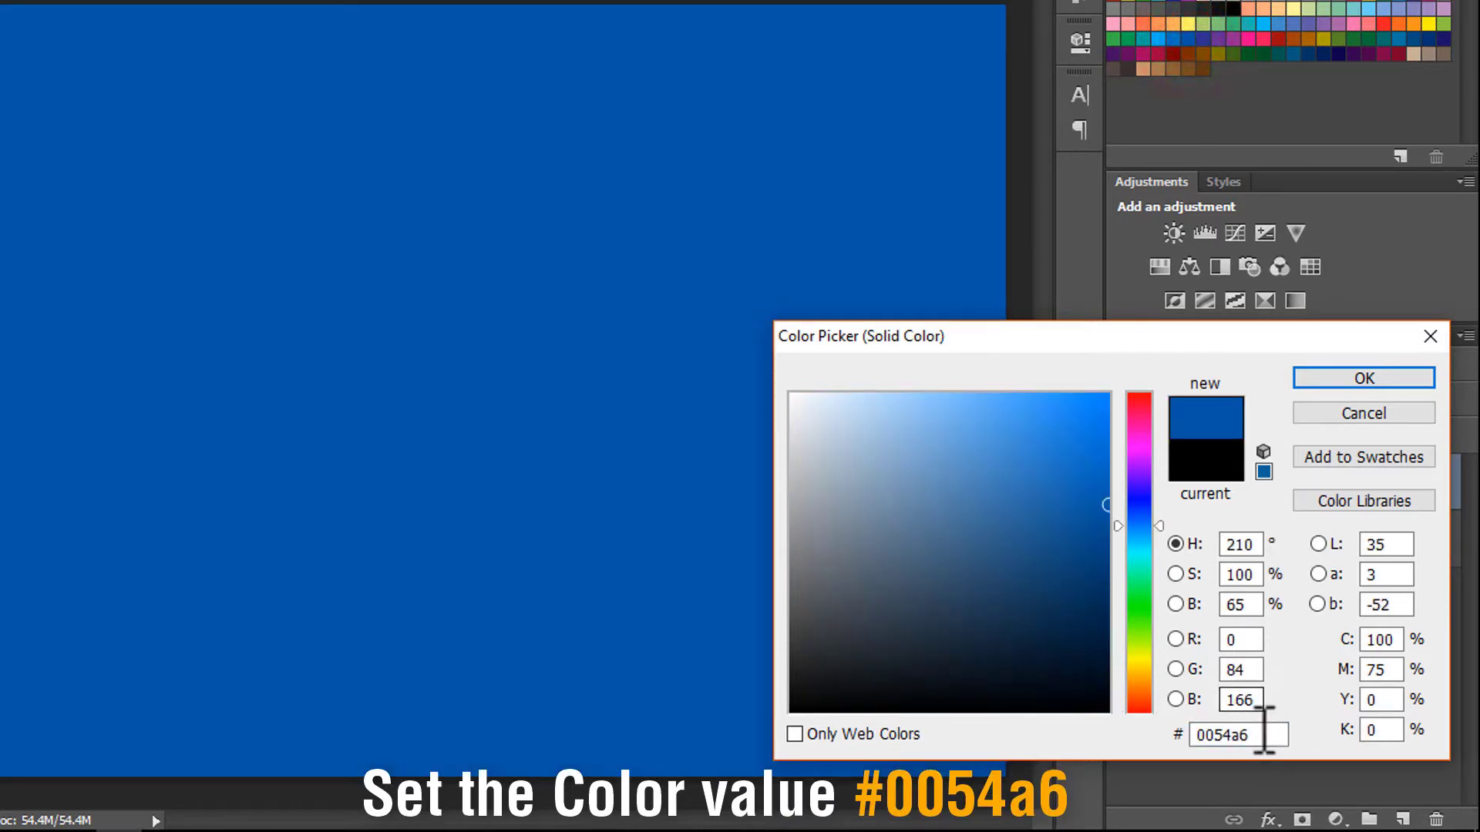
pyautogui.doubleClick(1258, 734)
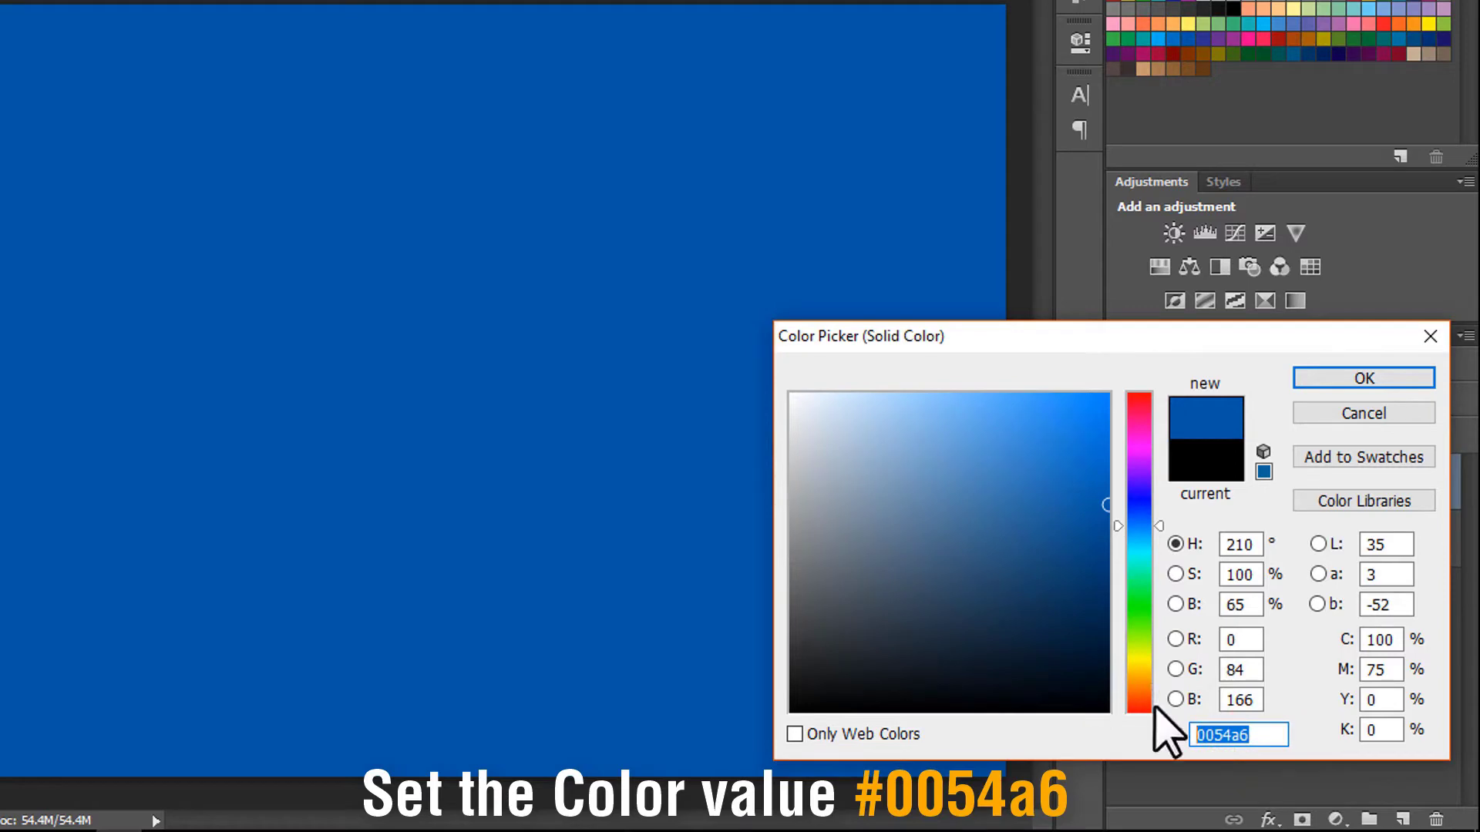
pyautogui.click(1340, 378)
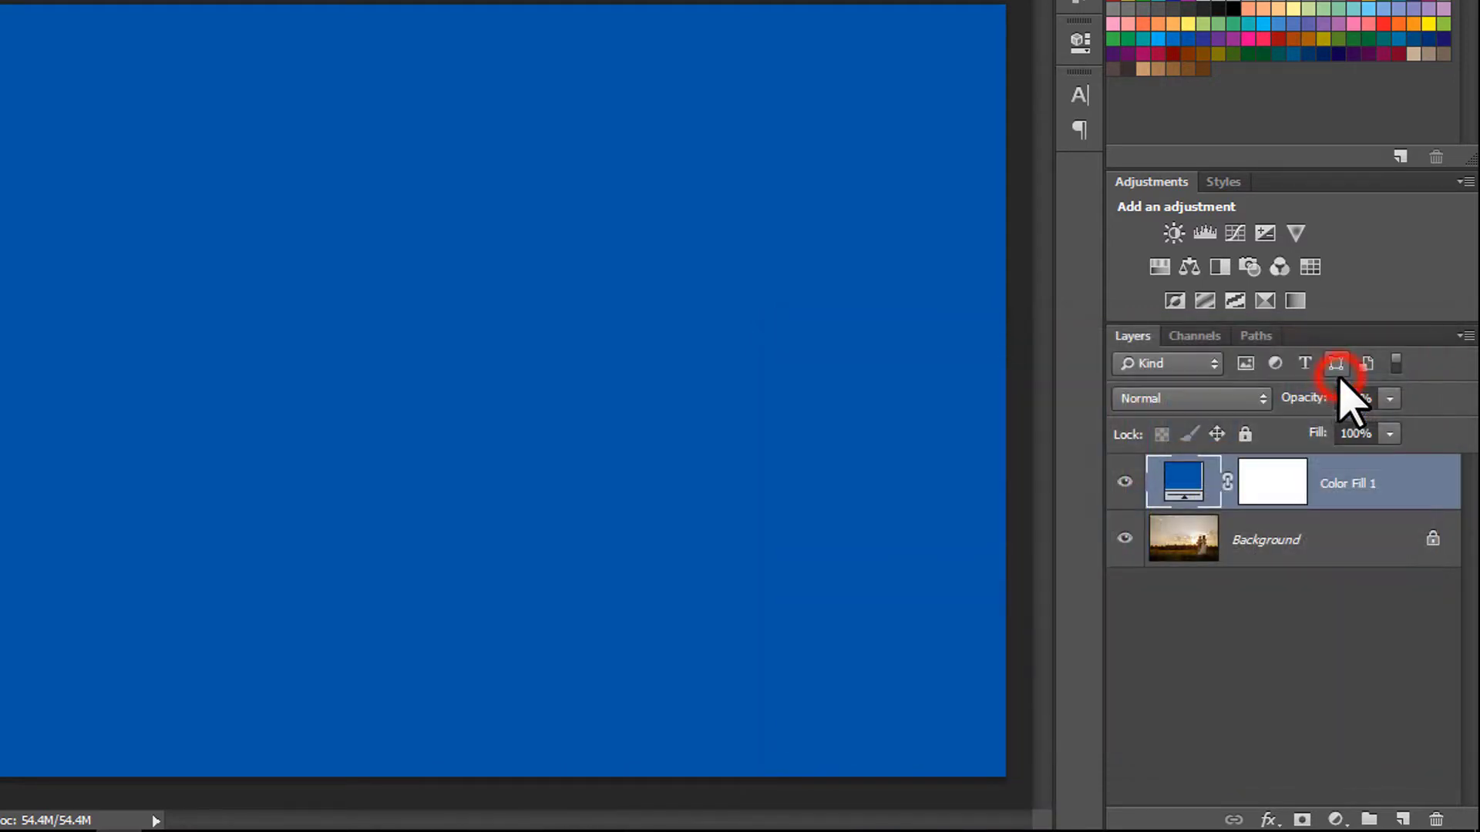
# Set the blue fill layer to Exclusion blend mode at 30% opacity.
pyautogui.click(1262, 394)
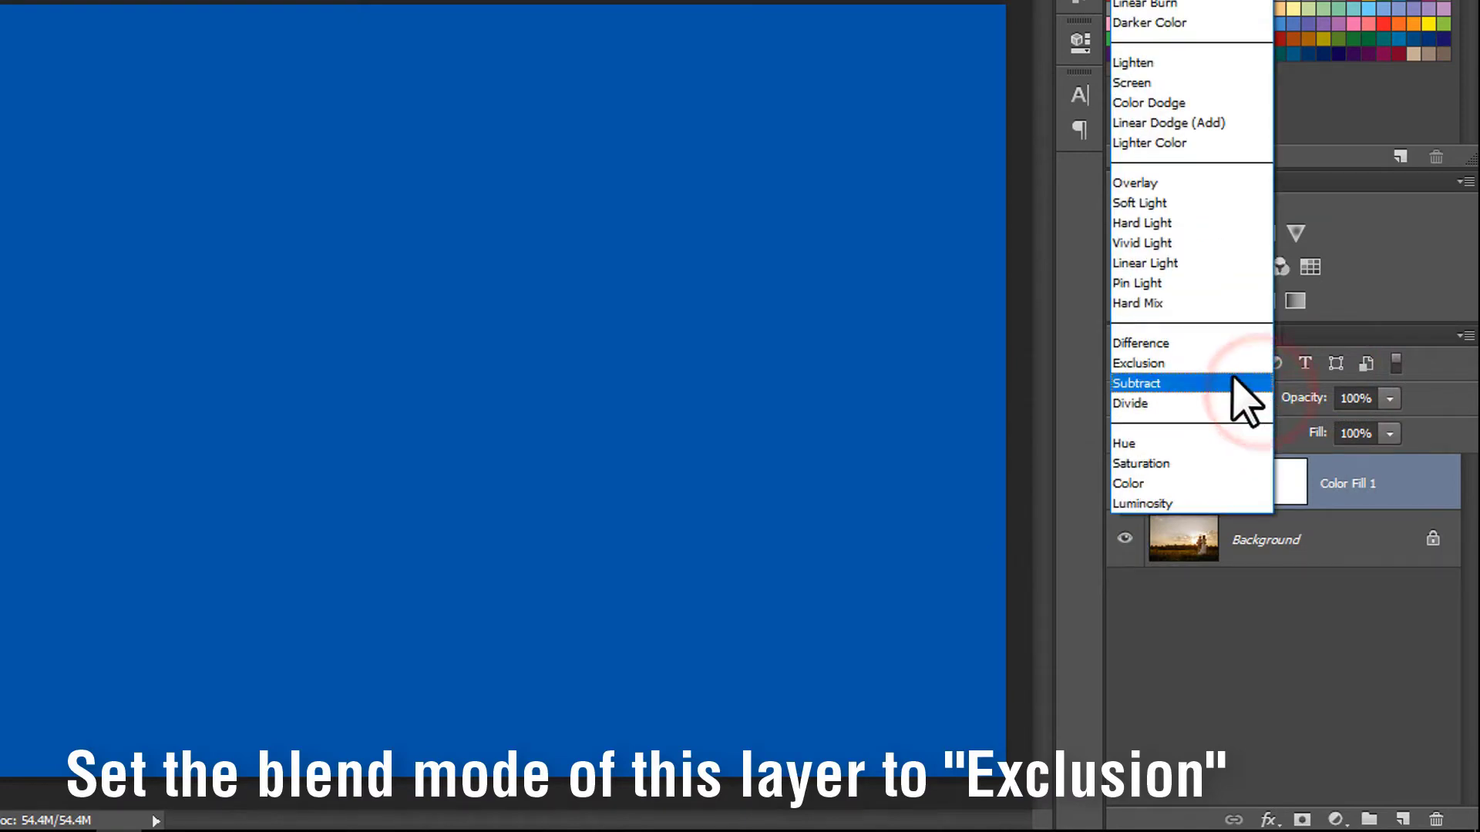
pyautogui.click(1179, 363)
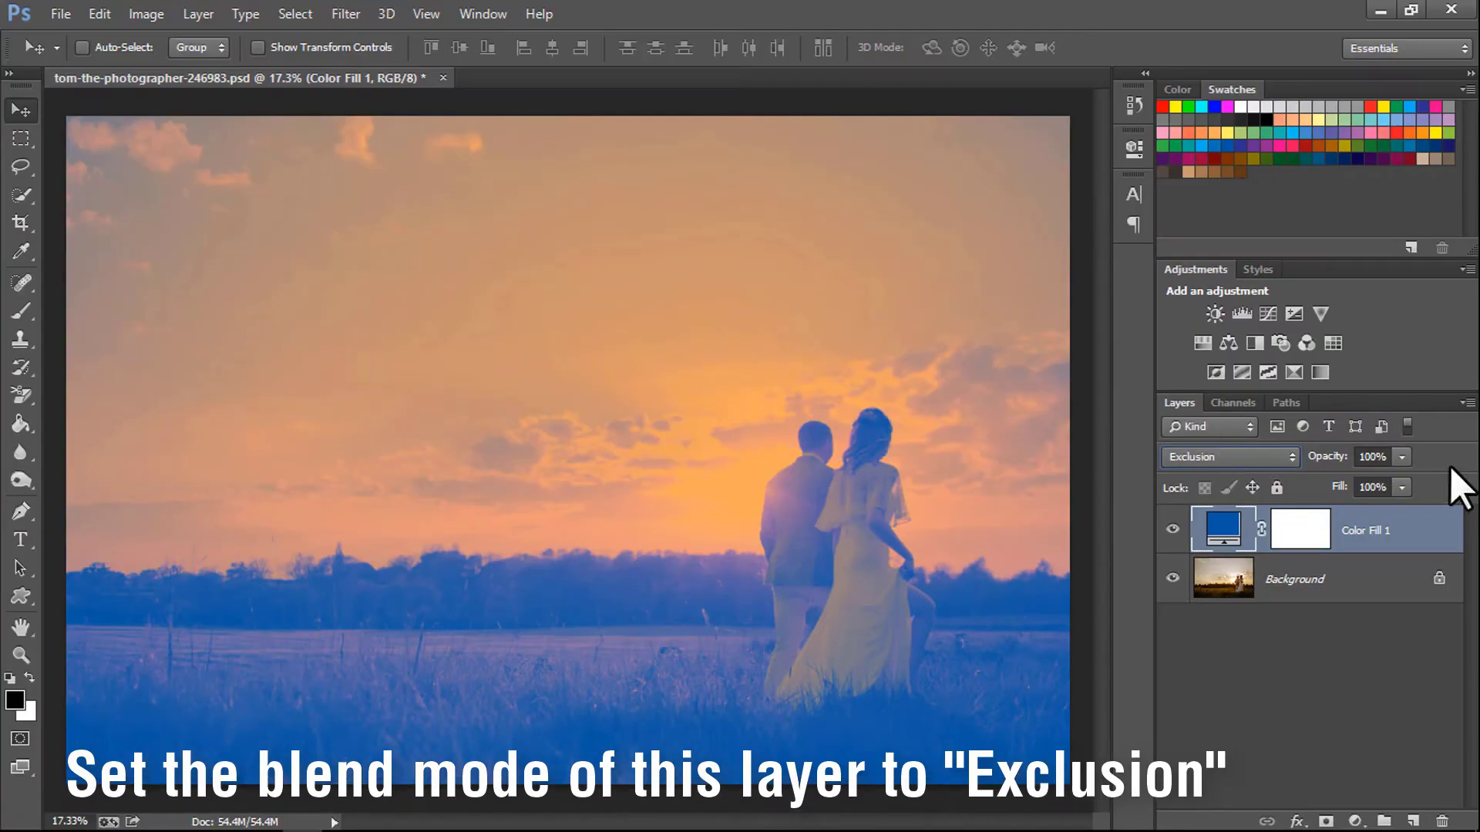
pyautogui.click(1403, 457)
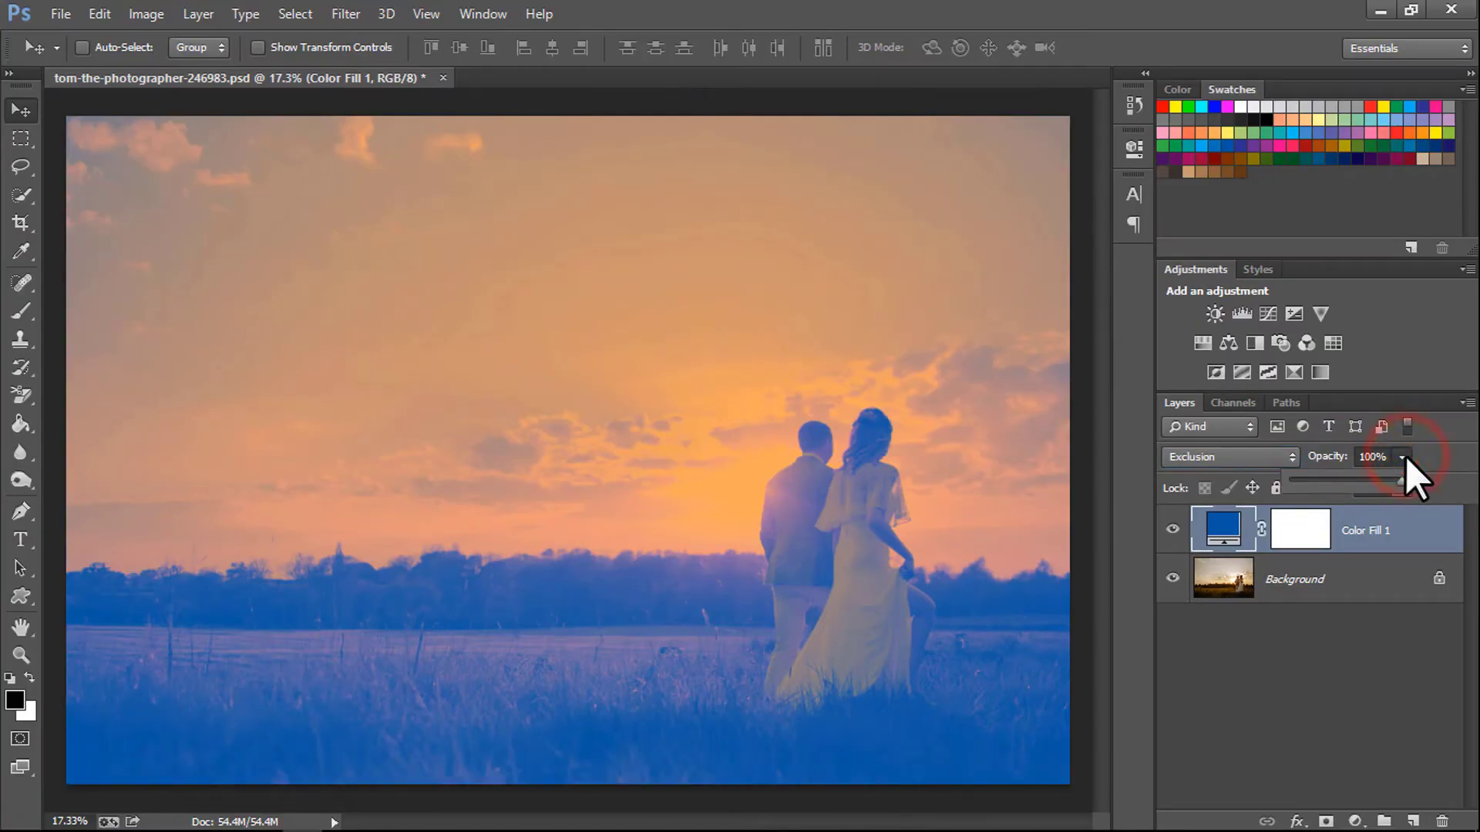
pyautogui.hotkey('shift', 'Down')
pyautogui.hotkey('shift', 'Down')
pyautogui.hotkey('shift', 'Down')
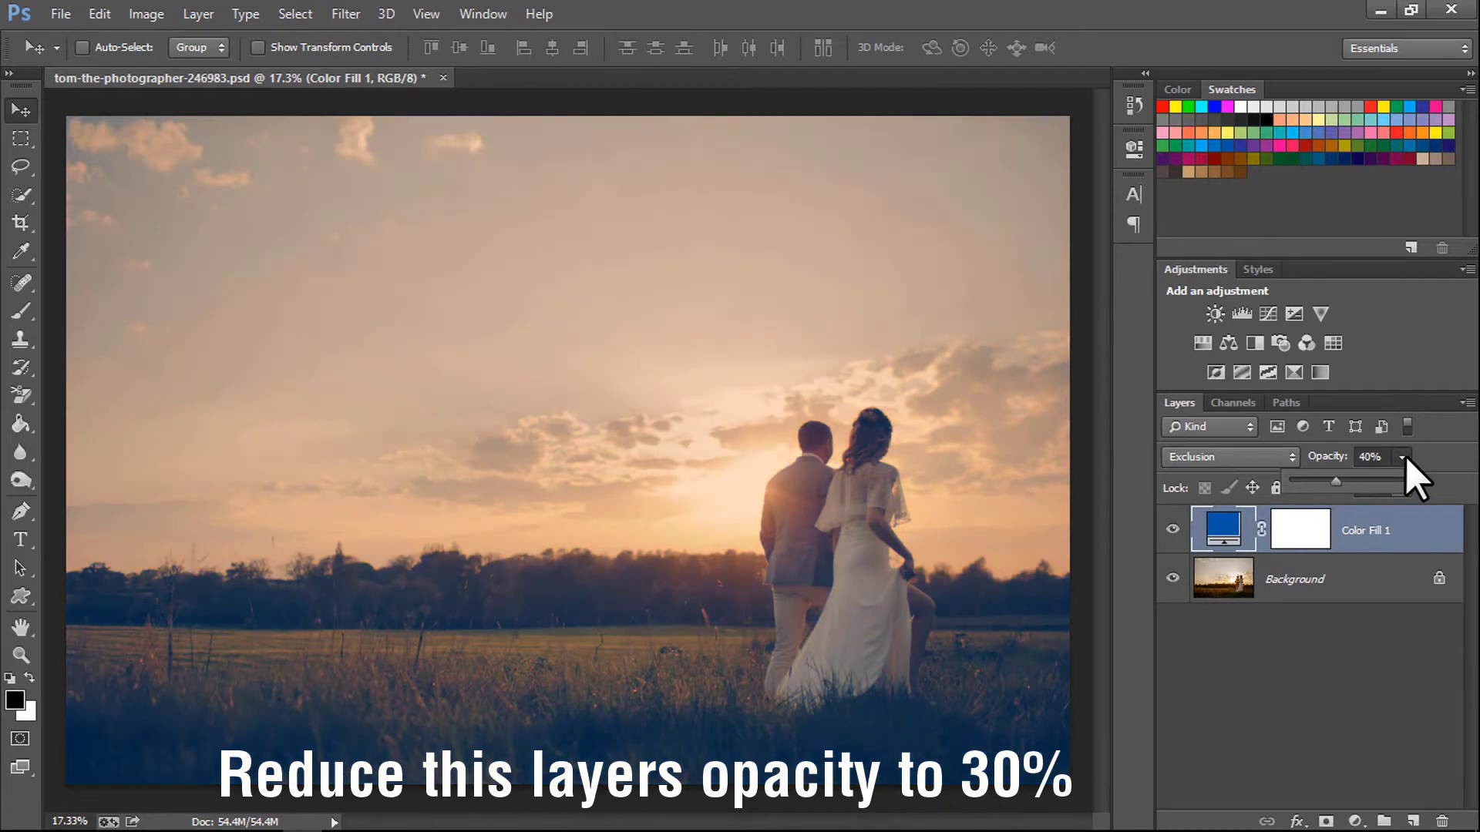
pyautogui.hotkey('shift', 'Down')
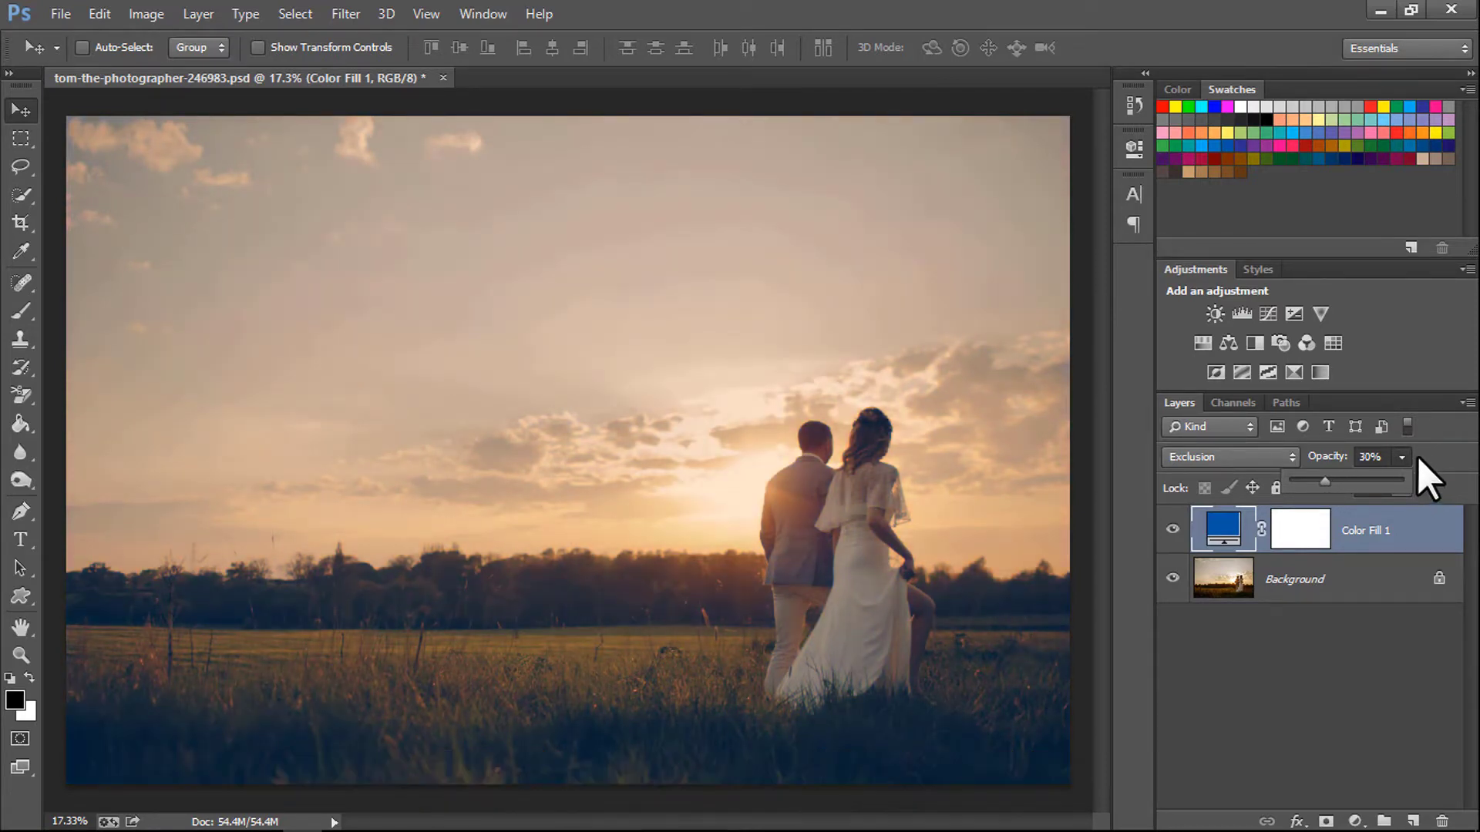
pyautogui.click(1416, 454)
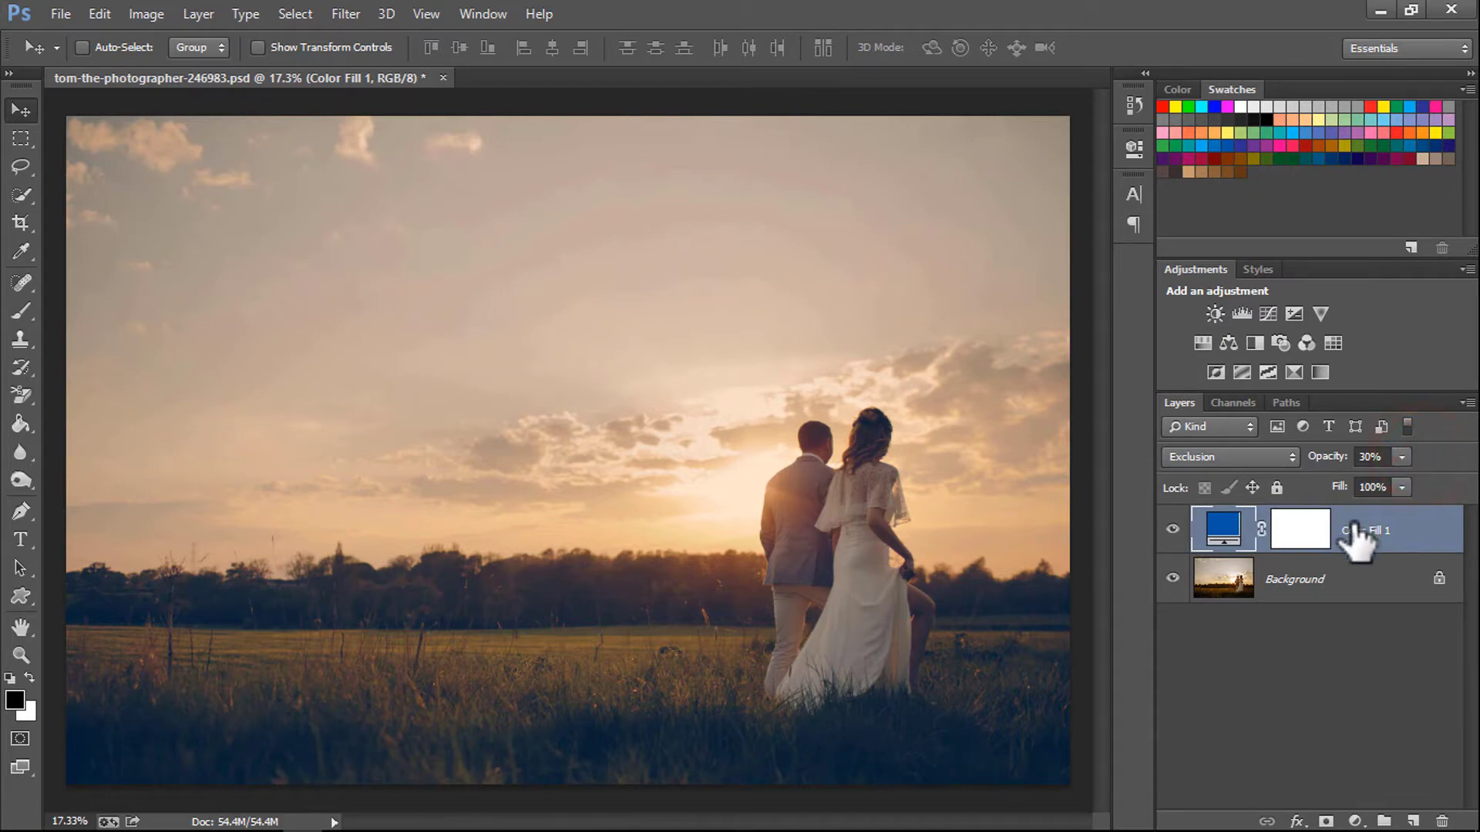
# Add a Brightness/Contrast adjustment layer with Contrast at 100.
pyautogui.click(1215, 315)
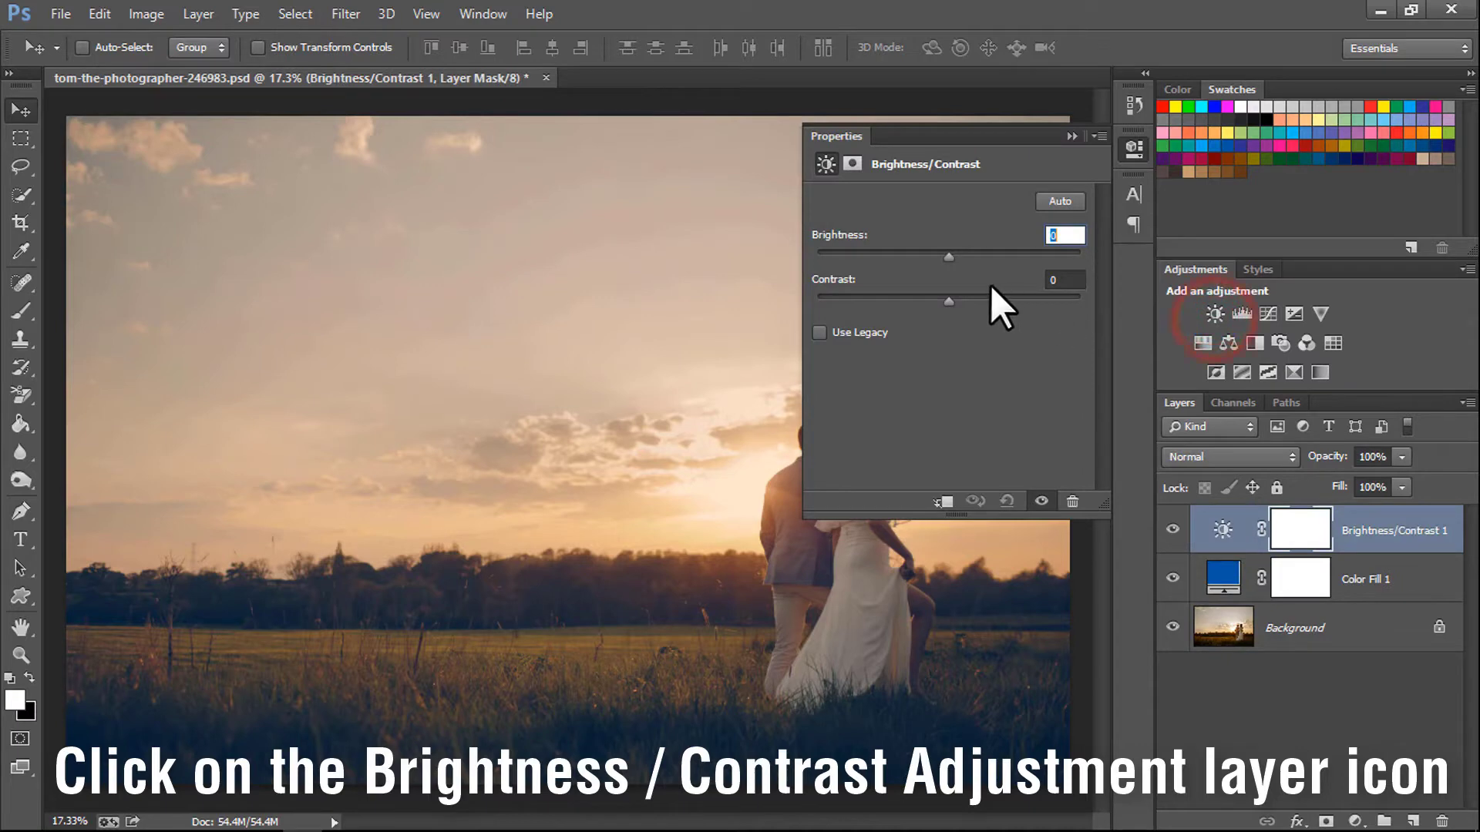
pyautogui.moveTo(990, 299); pyautogui.dragTo(1098, 303)
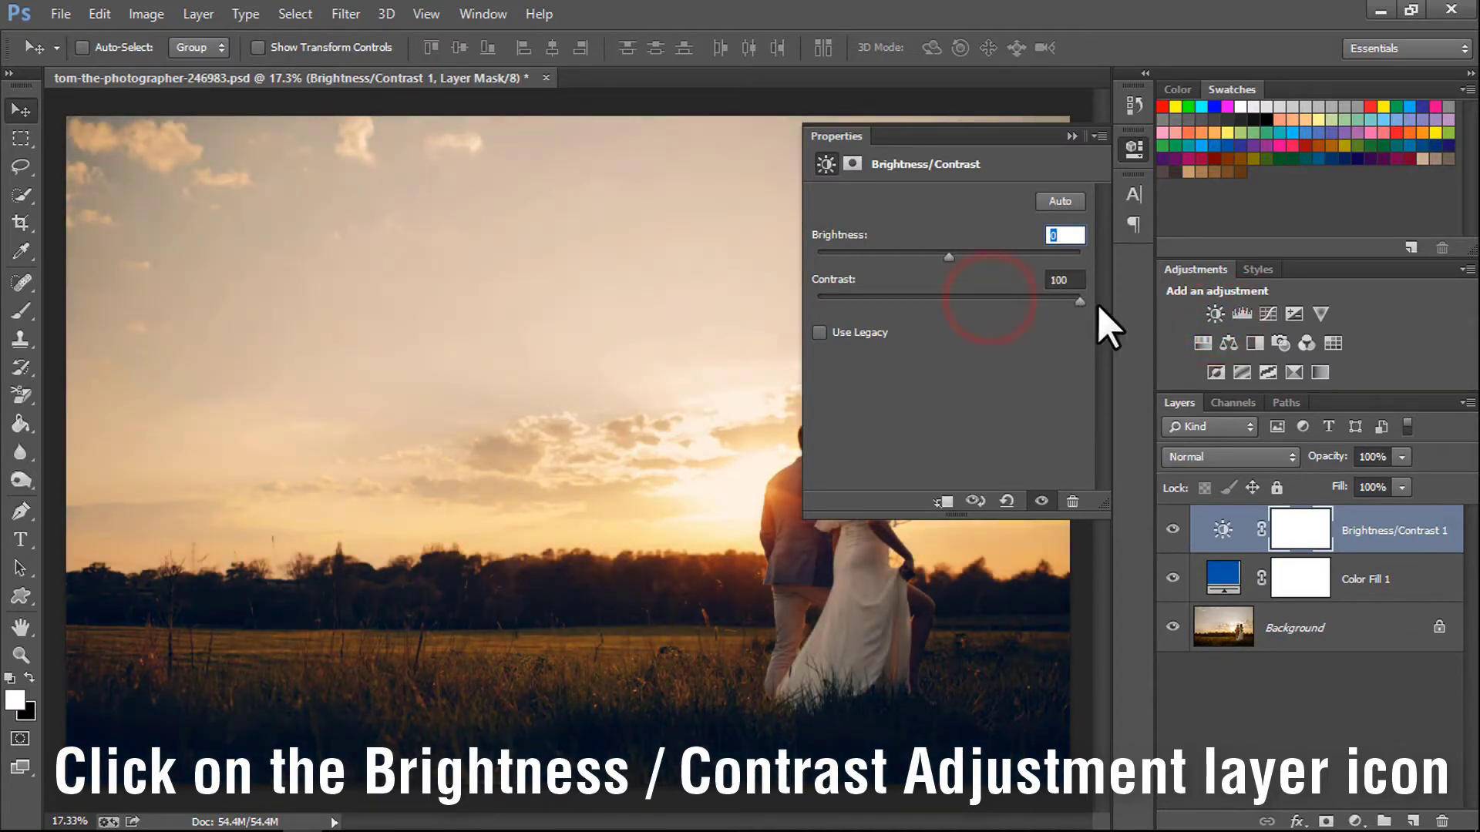
pyautogui.click(1072, 137)
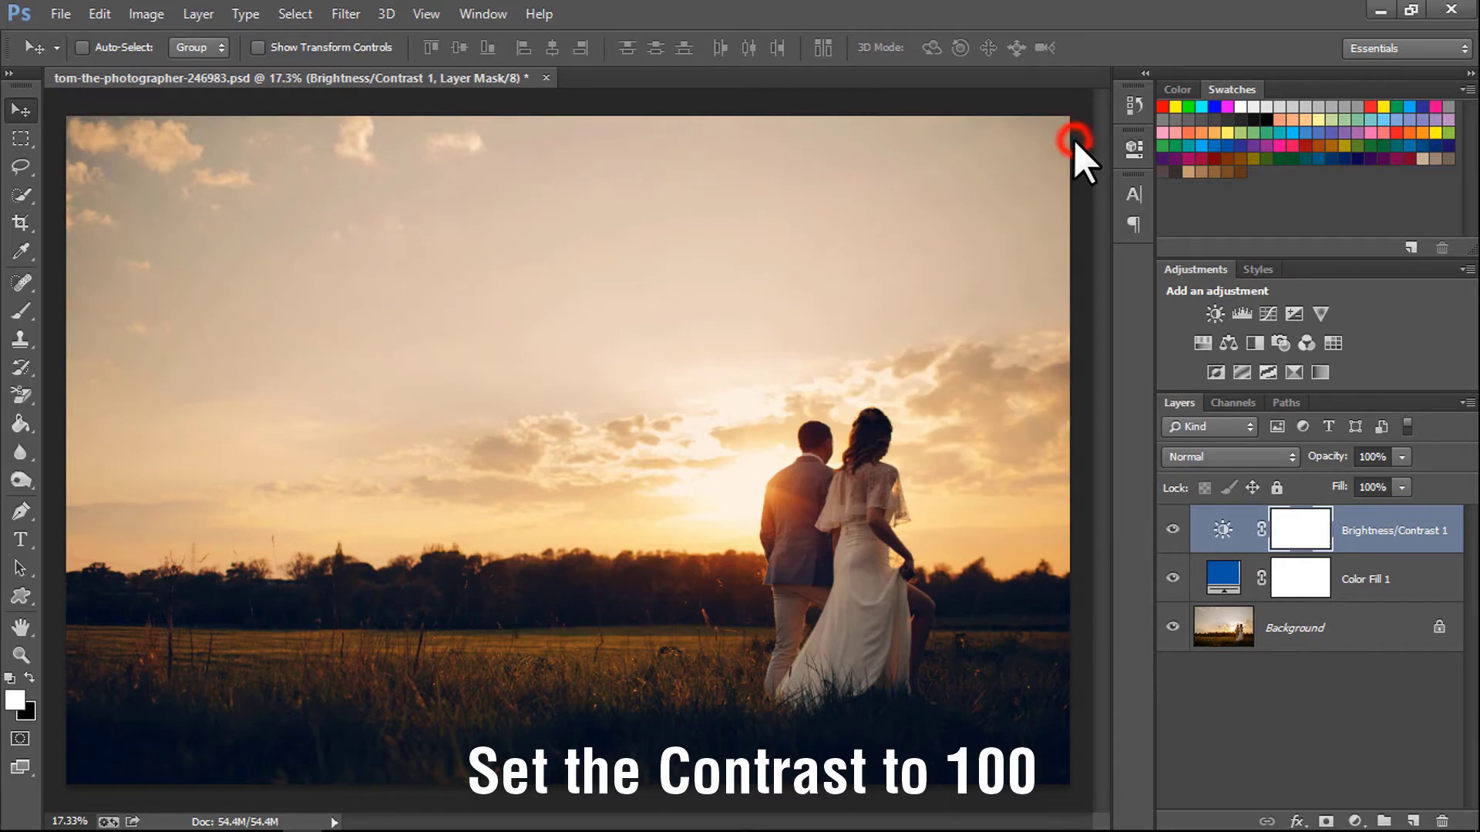
# Duplicate the Brightness/Contrast layer and set the copy to 50% opacity.
pyautogui.rightClick(1377, 527)
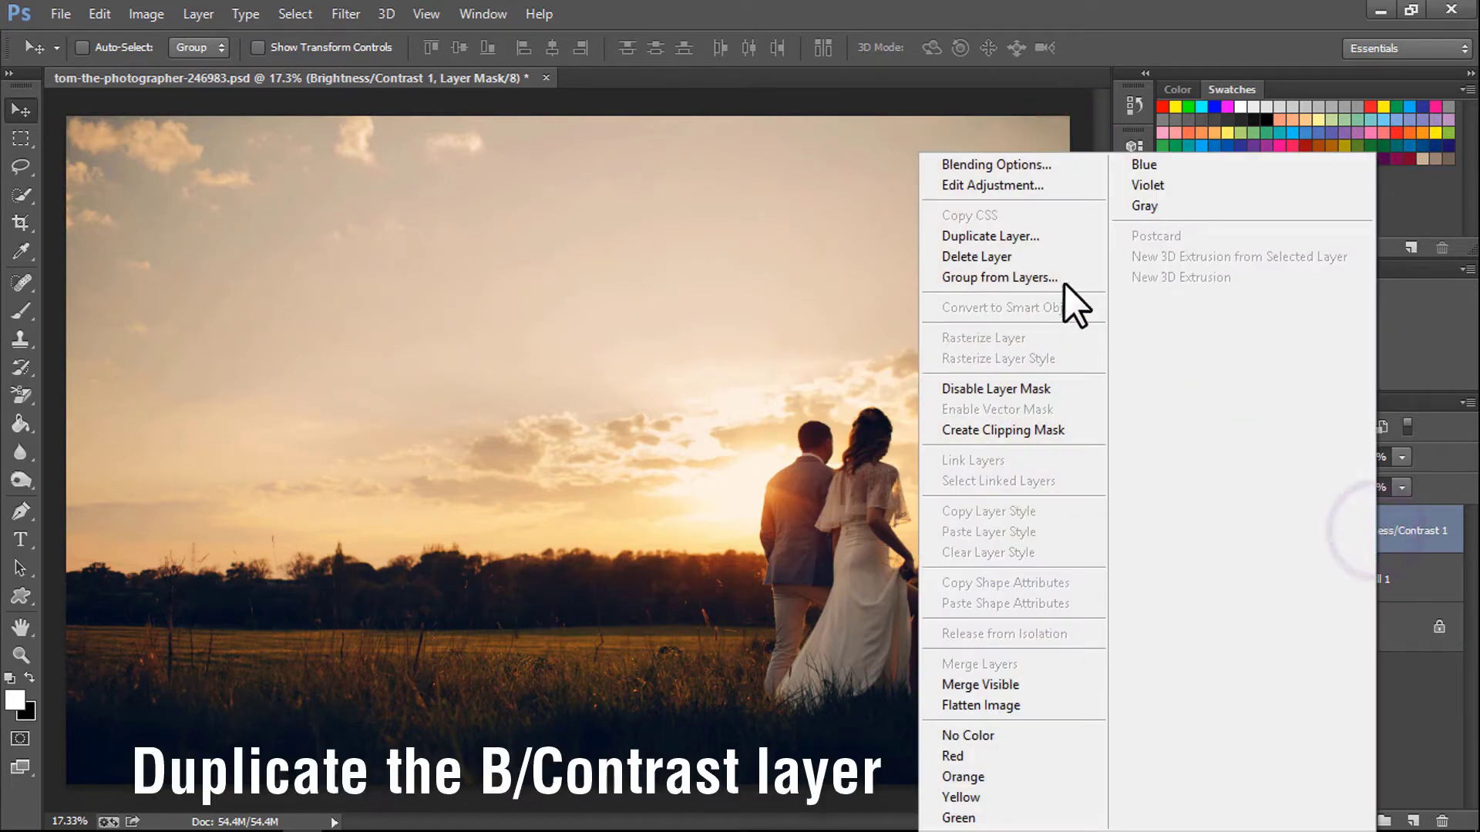
pyautogui.click(1027, 239)
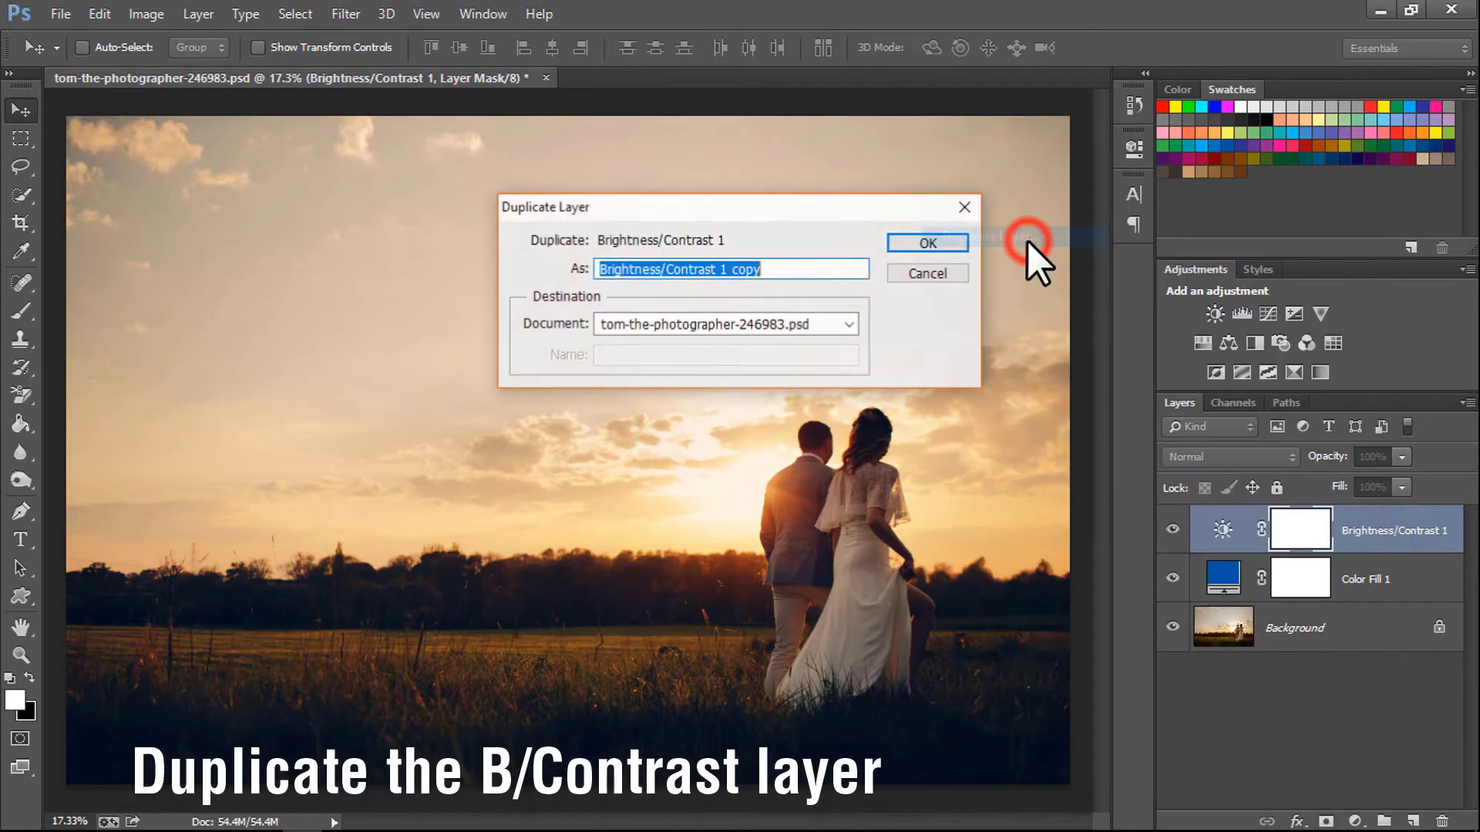
pyautogui.click(955, 240)
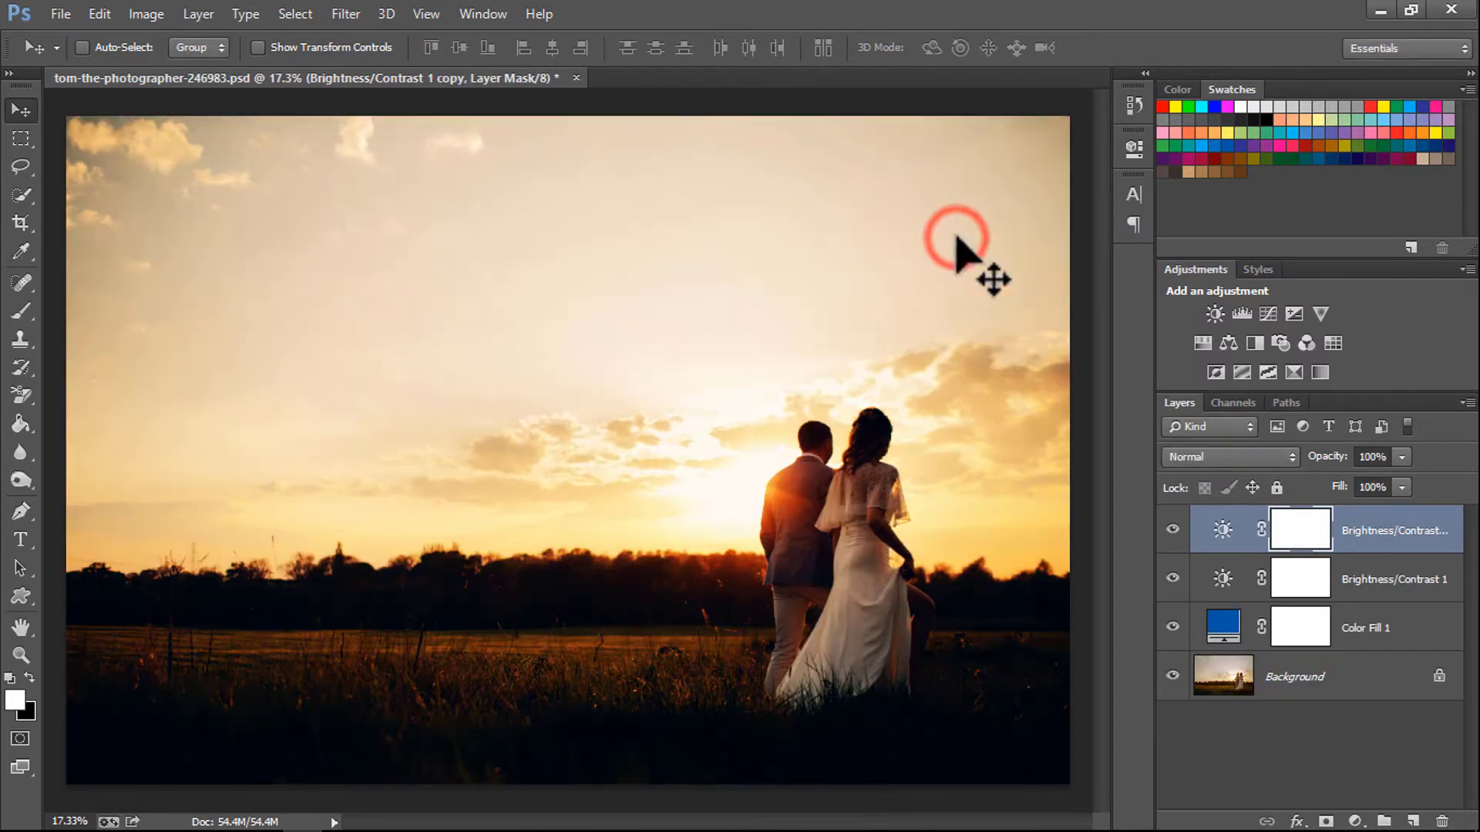
pyautogui.click(1400, 457)
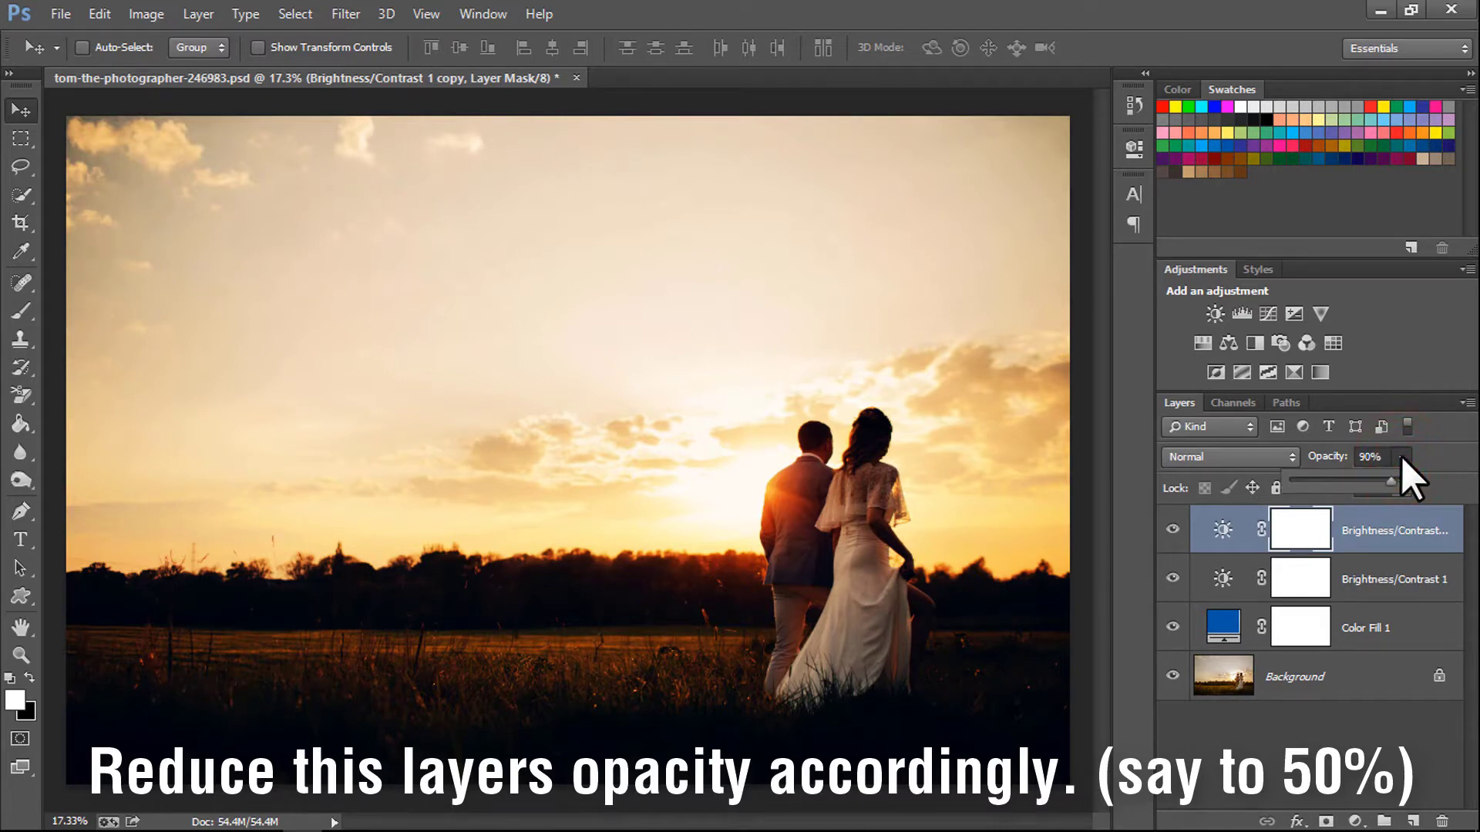
pyautogui.press('5')
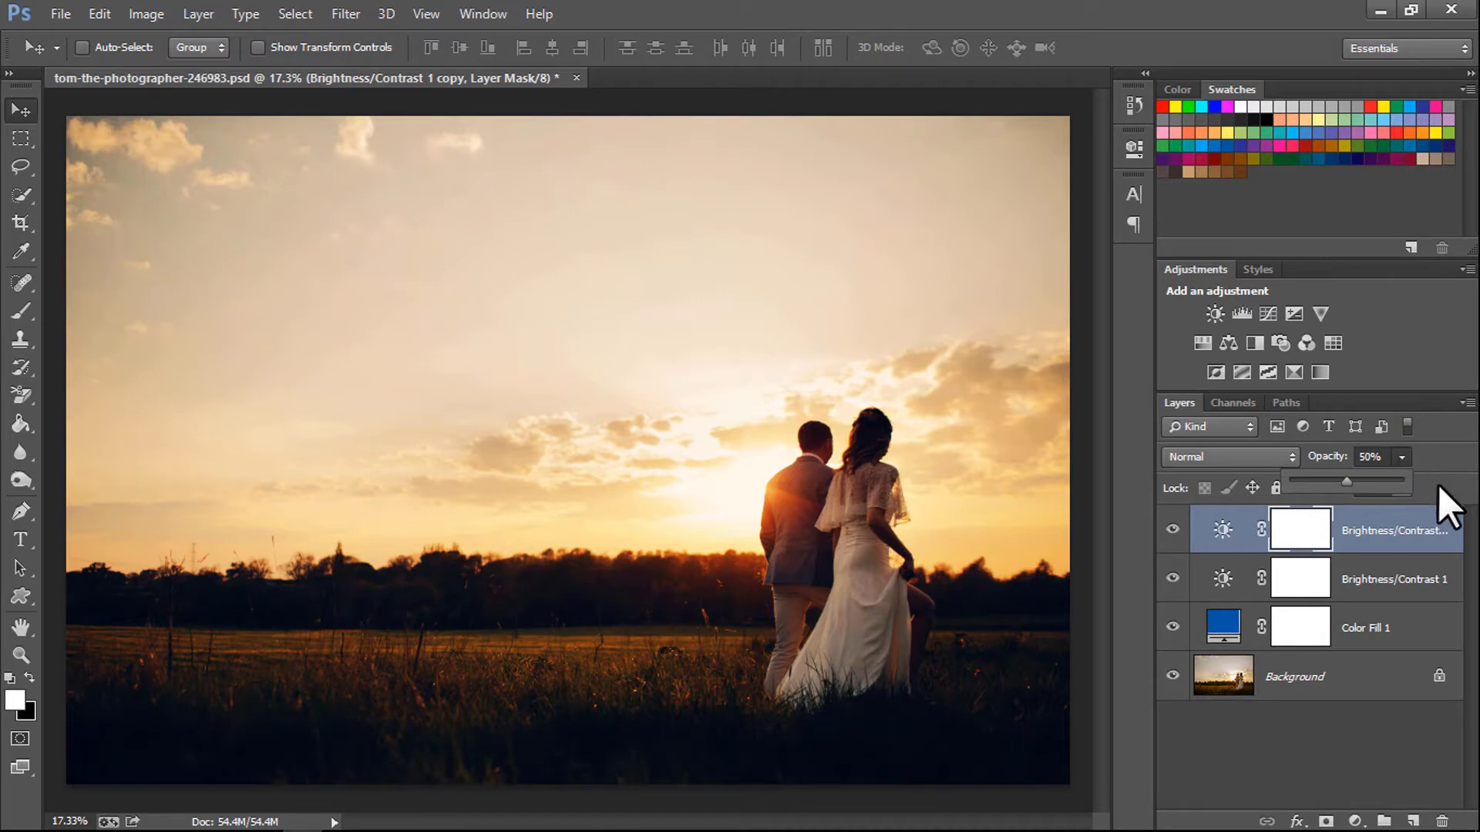
pyautogui.click(1433, 461)
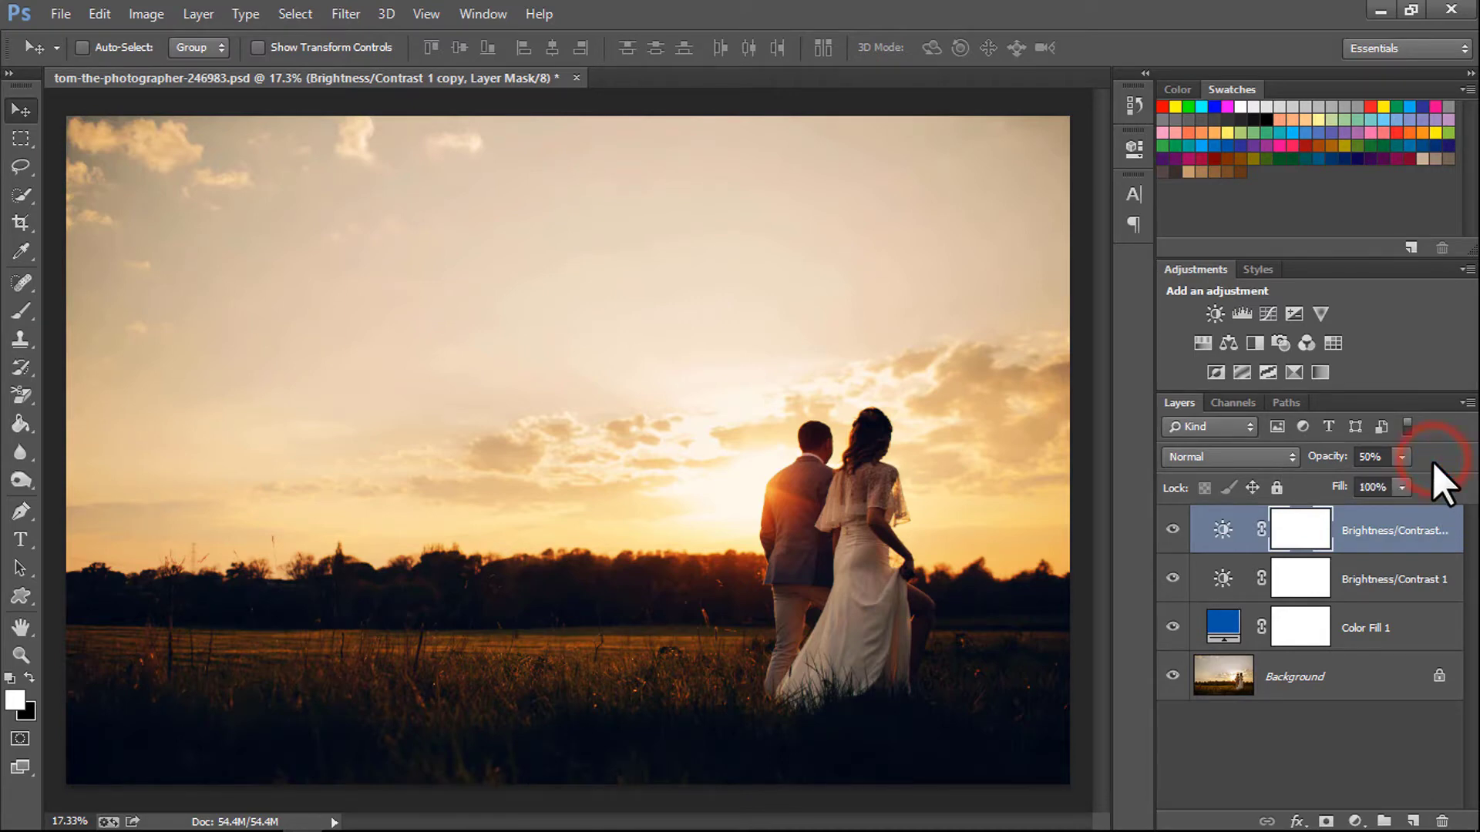
# Add a Color Balance layer and shift the Shadows slightly toward blue.
pyautogui.click(1229, 344)
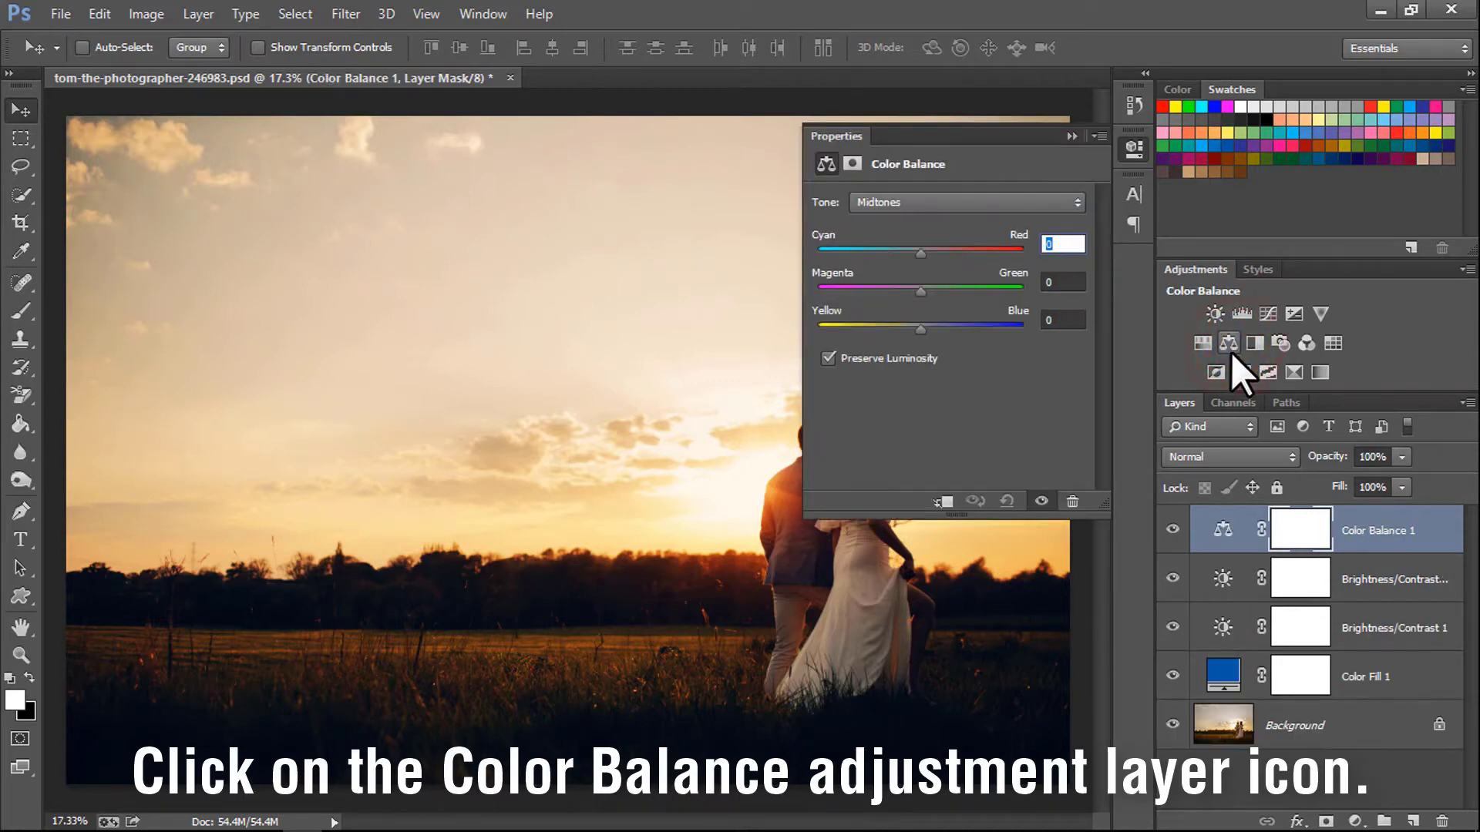
pyautogui.click(990, 202)
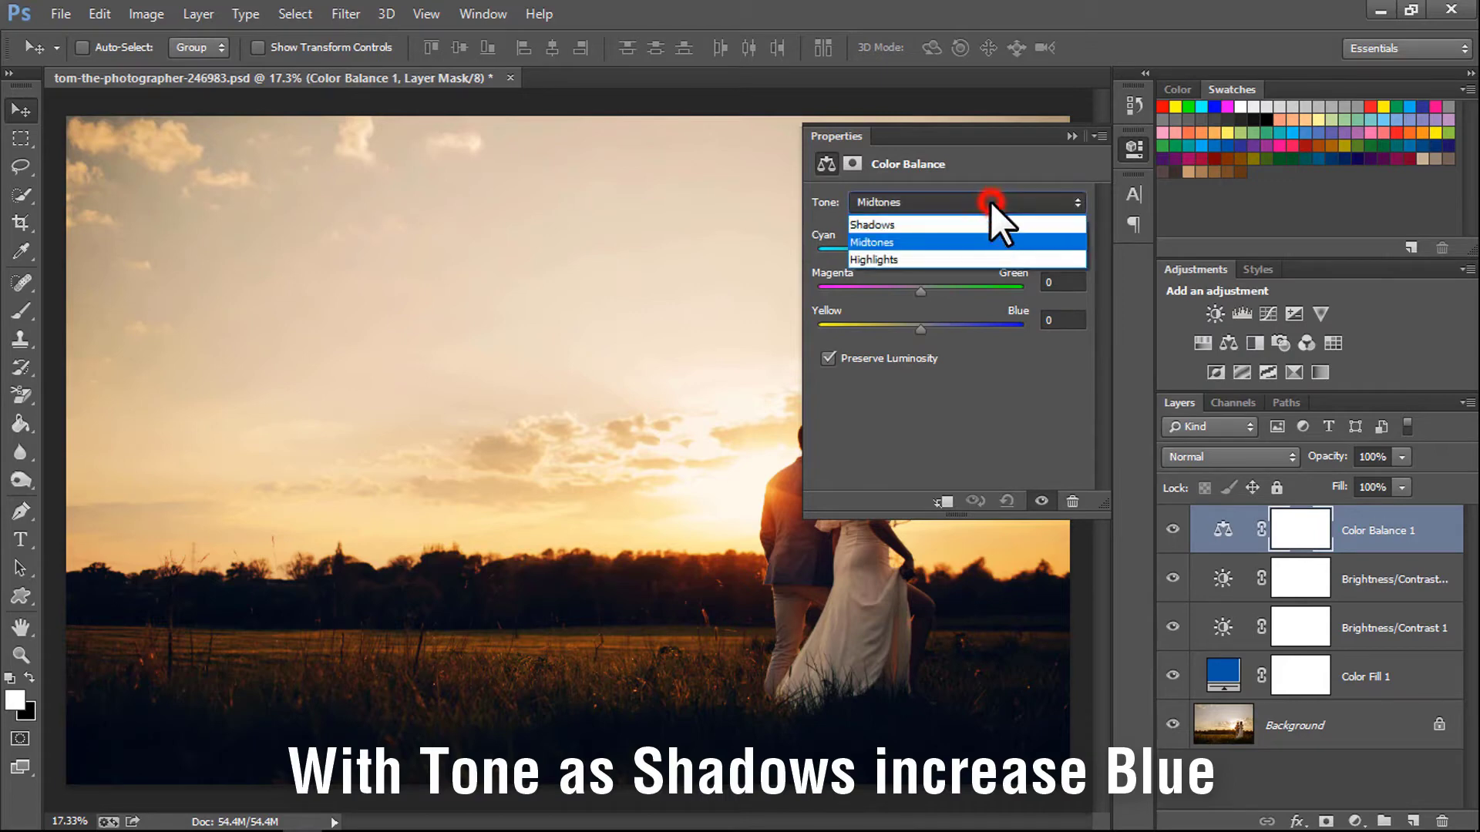
pyautogui.click(988, 222)
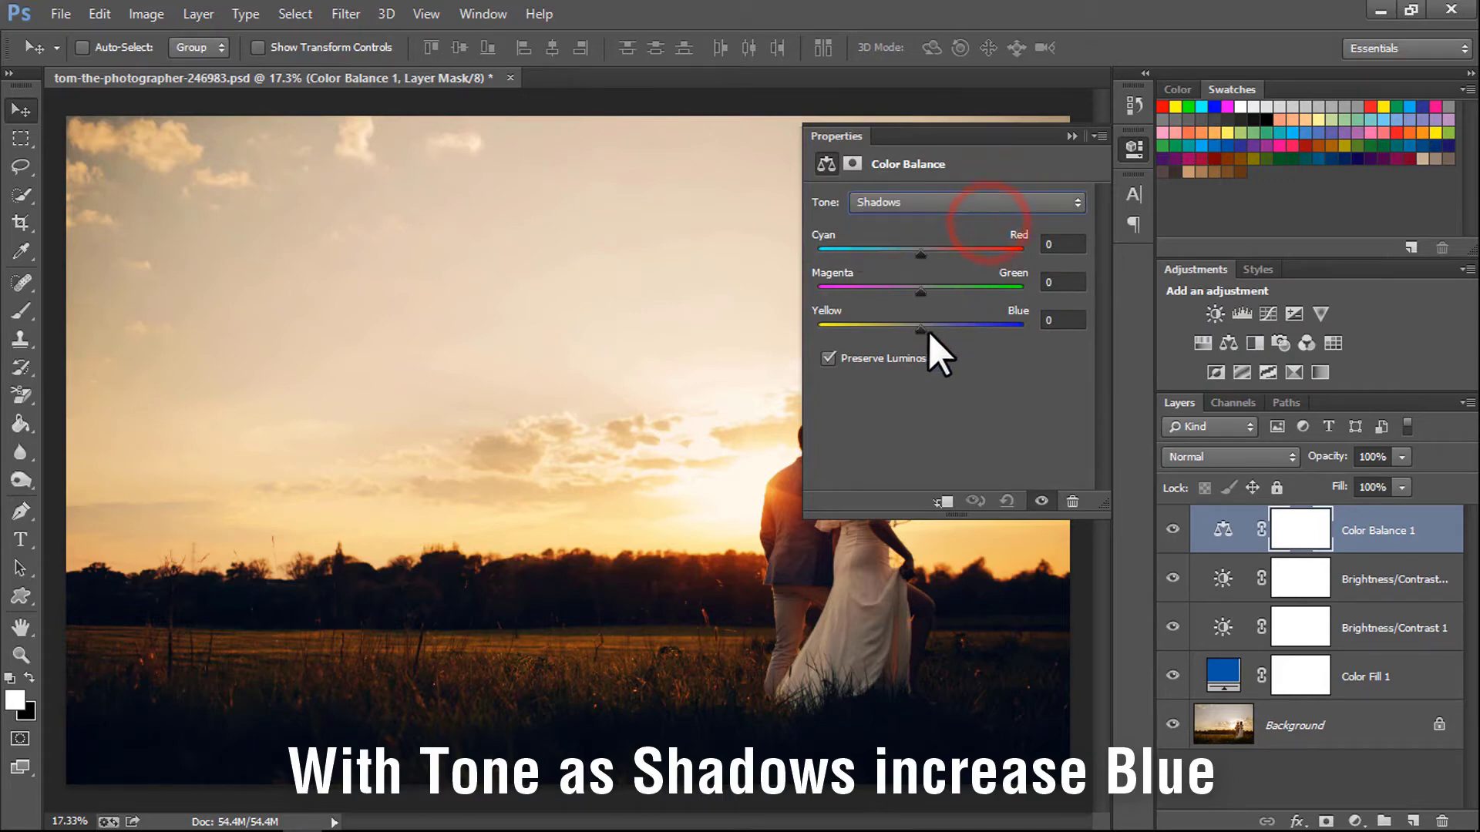
pyautogui.moveTo(923, 331); pyautogui.dragTo(932, 331)
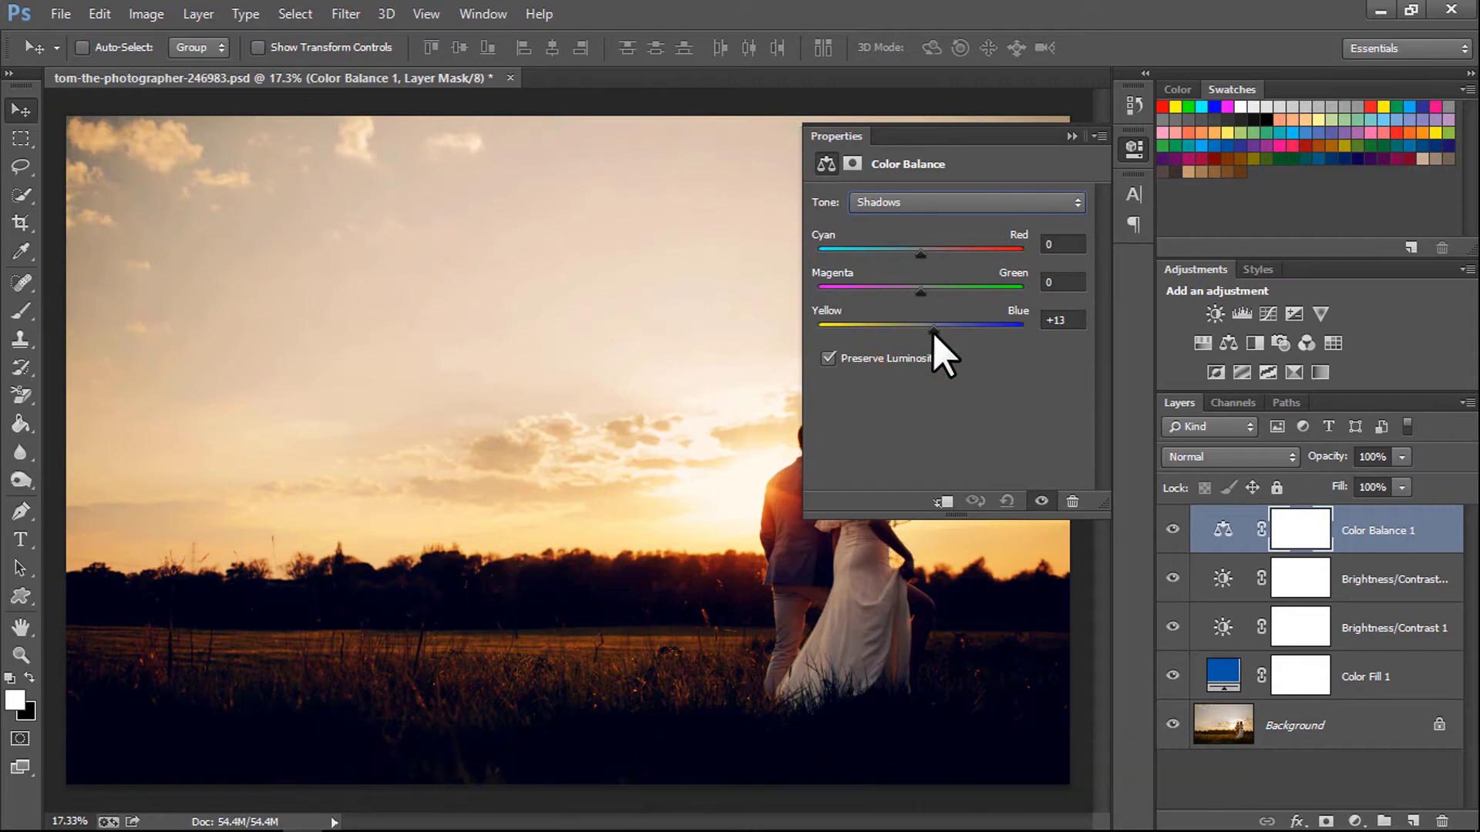
# Set the Highlights Yellow/Blue value to exactly -15.
pyautogui.click(939, 199)
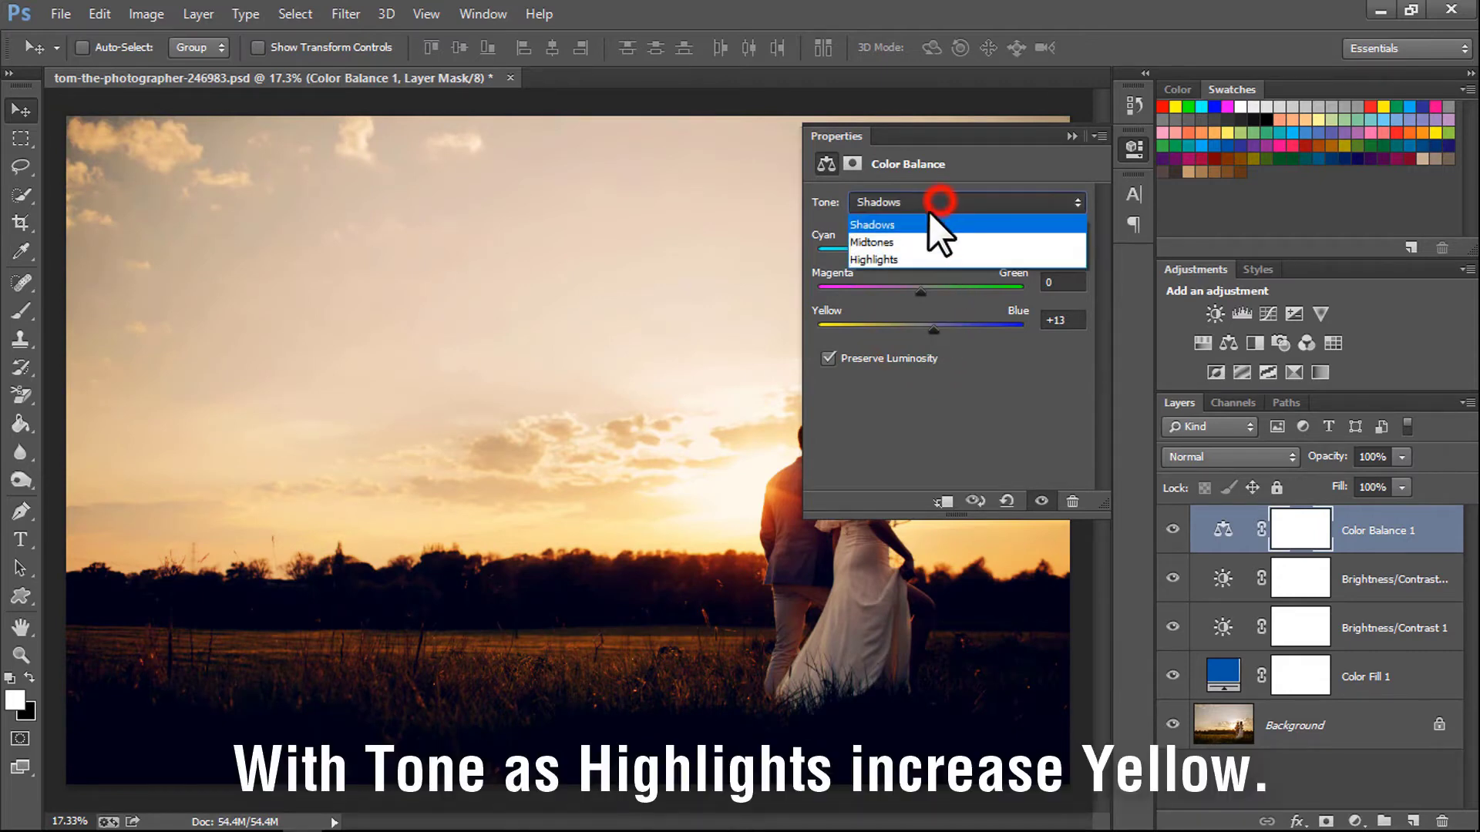
pyautogui.click(920, 261)
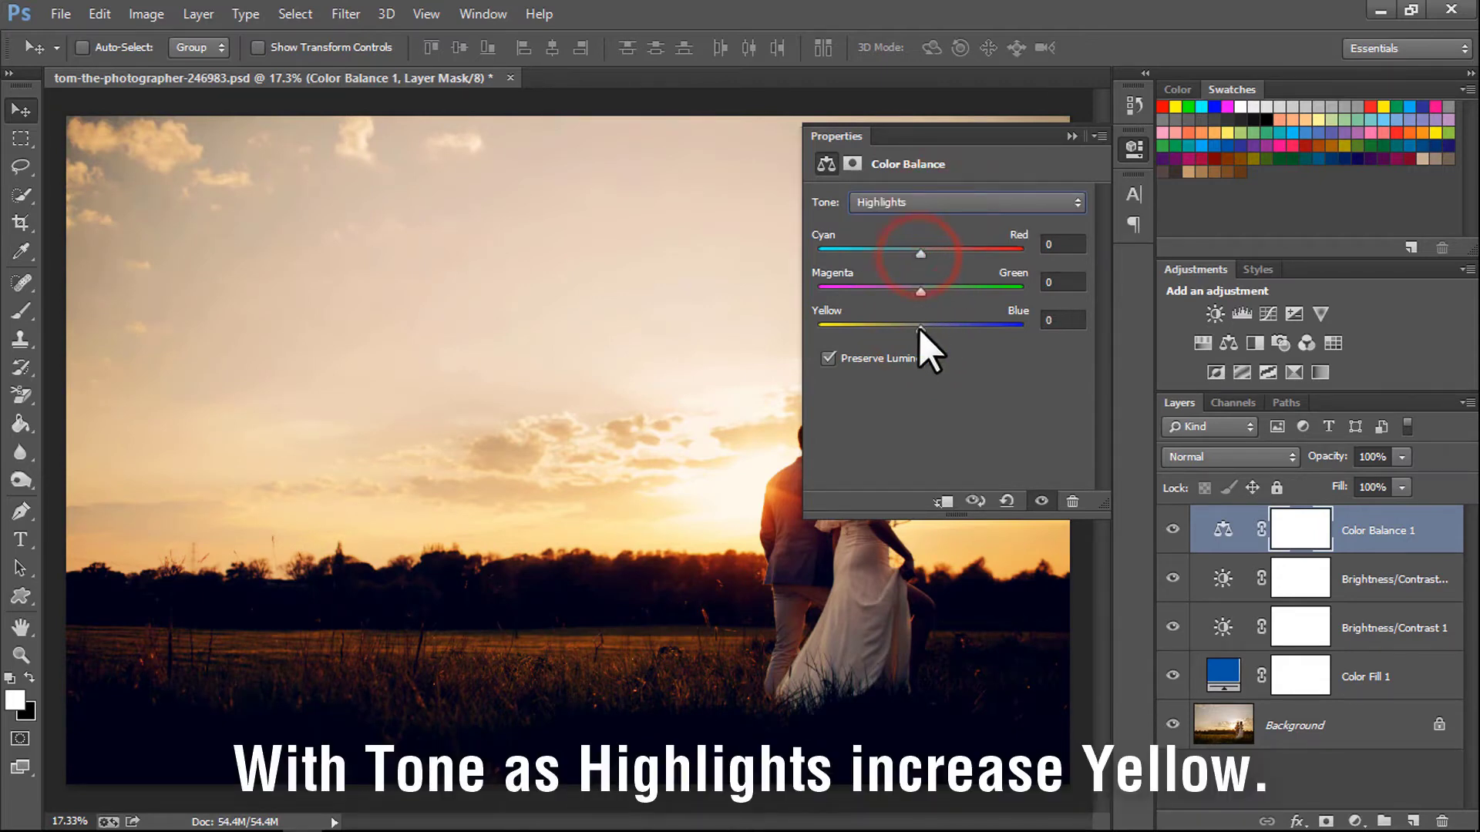
pyautogui.moveTo(921, 326); pyautogui.dragTo(901, 330)
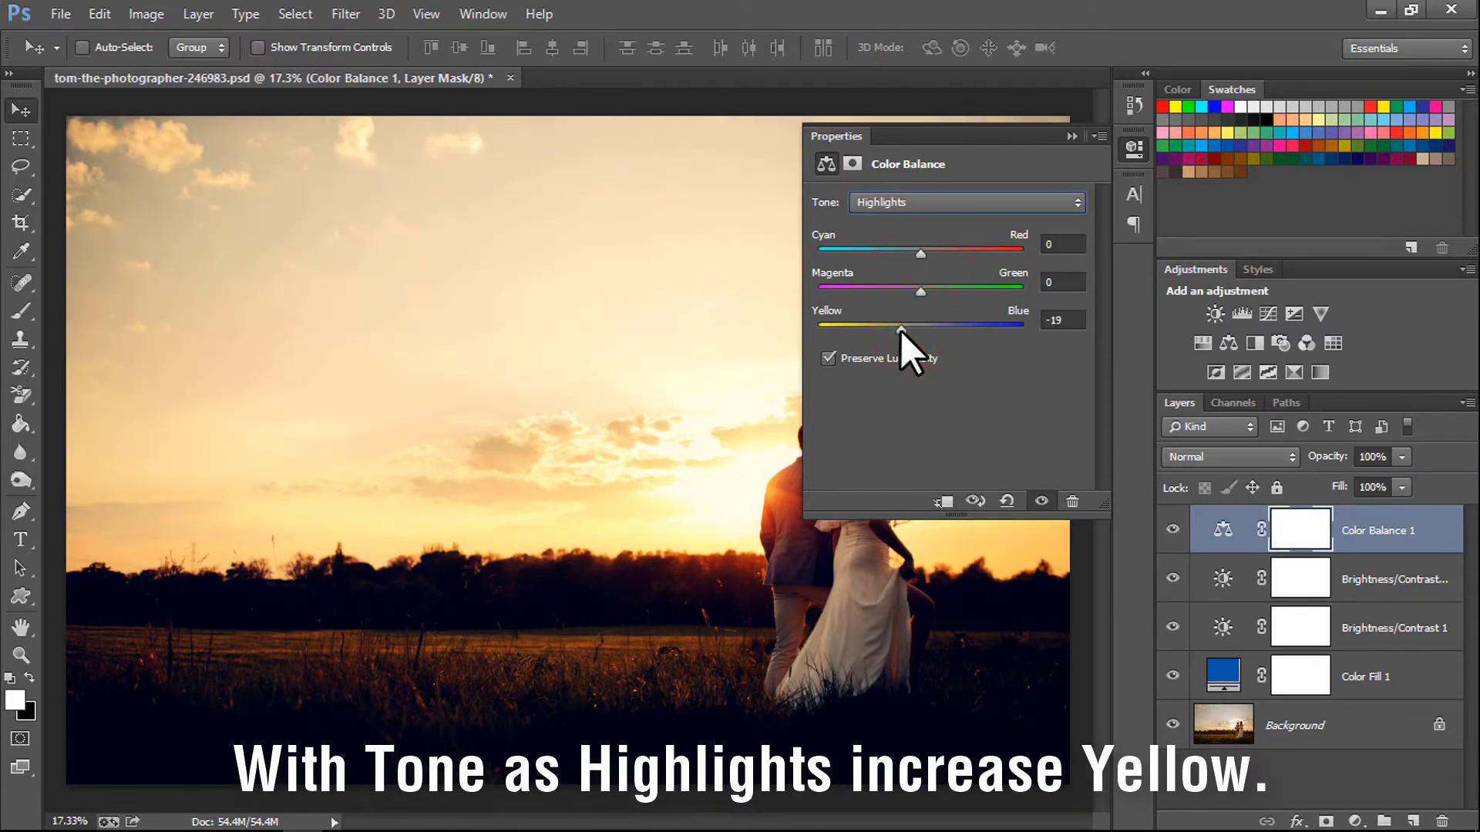
pyautogui.moveTo(902, 330); pyautogui.dragTo(905, 332)
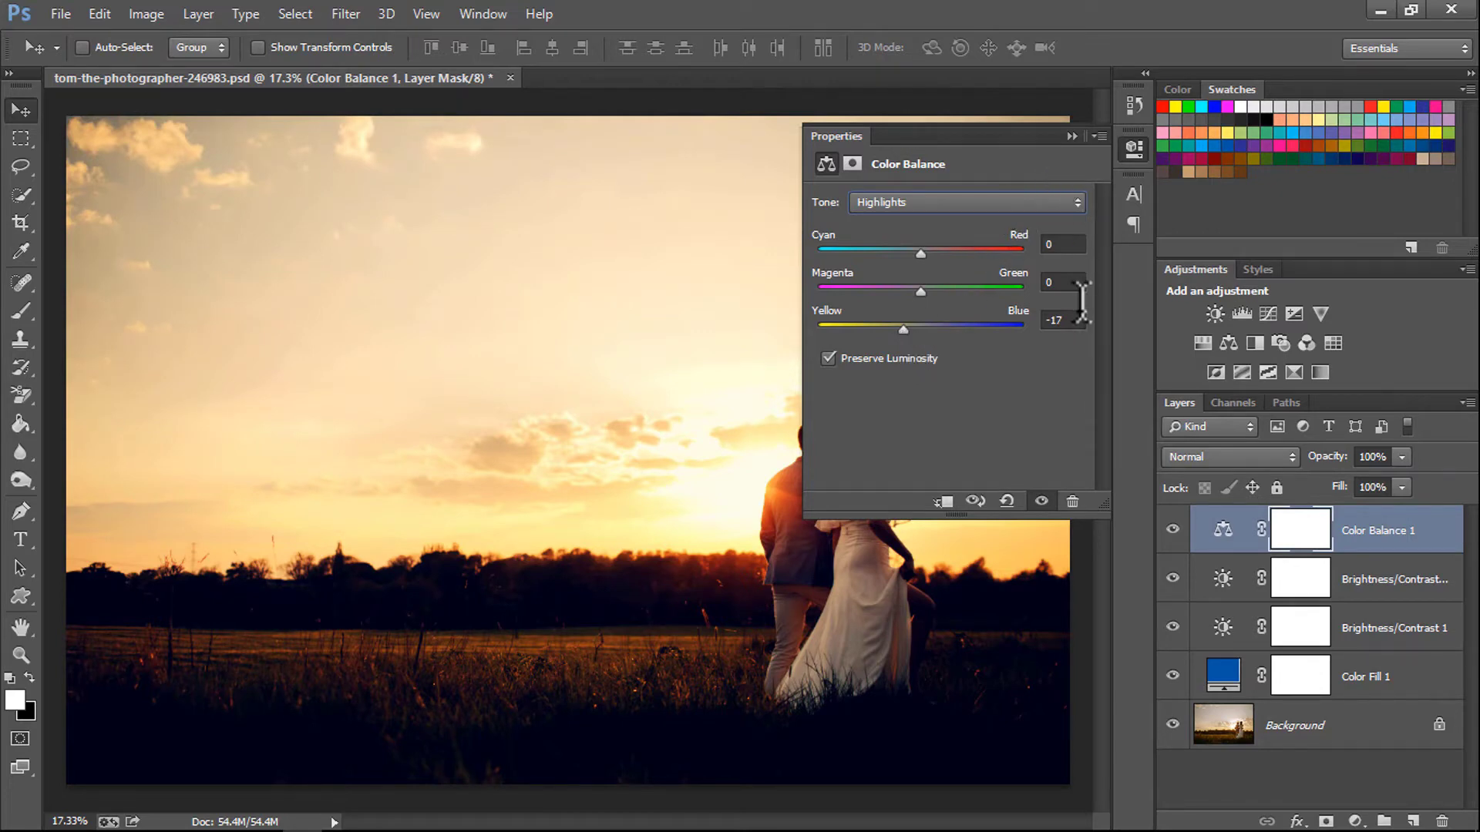
pyautogui.click(1068, 320)
pyautogui.write('-15')
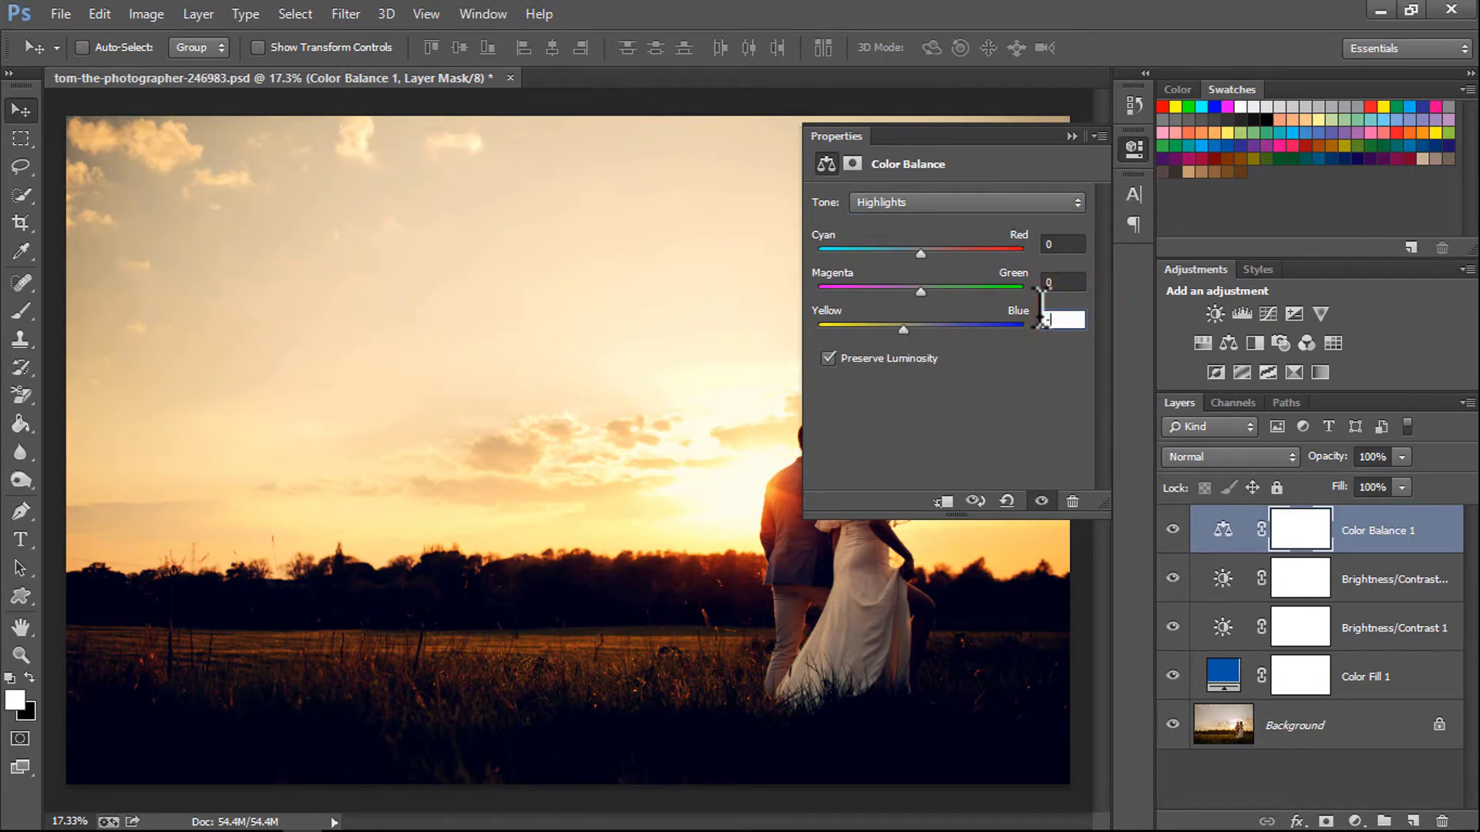
pyautogui.press('Return')
pyautogui.click(1067, 373)
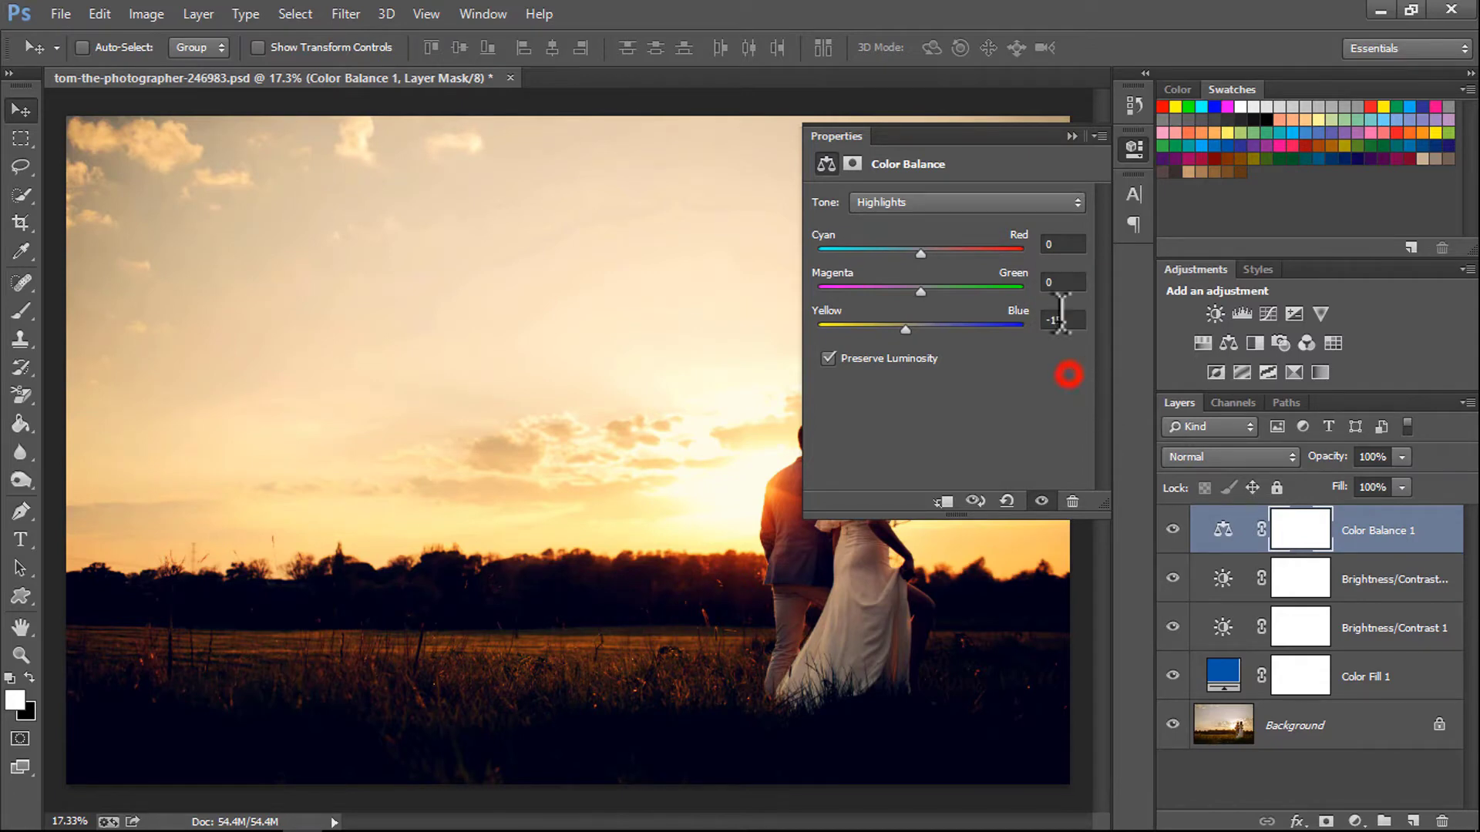
# Close the Color Balance properties and toggle its visibility to compare before and after.
pyautogui.click(1071, 136)
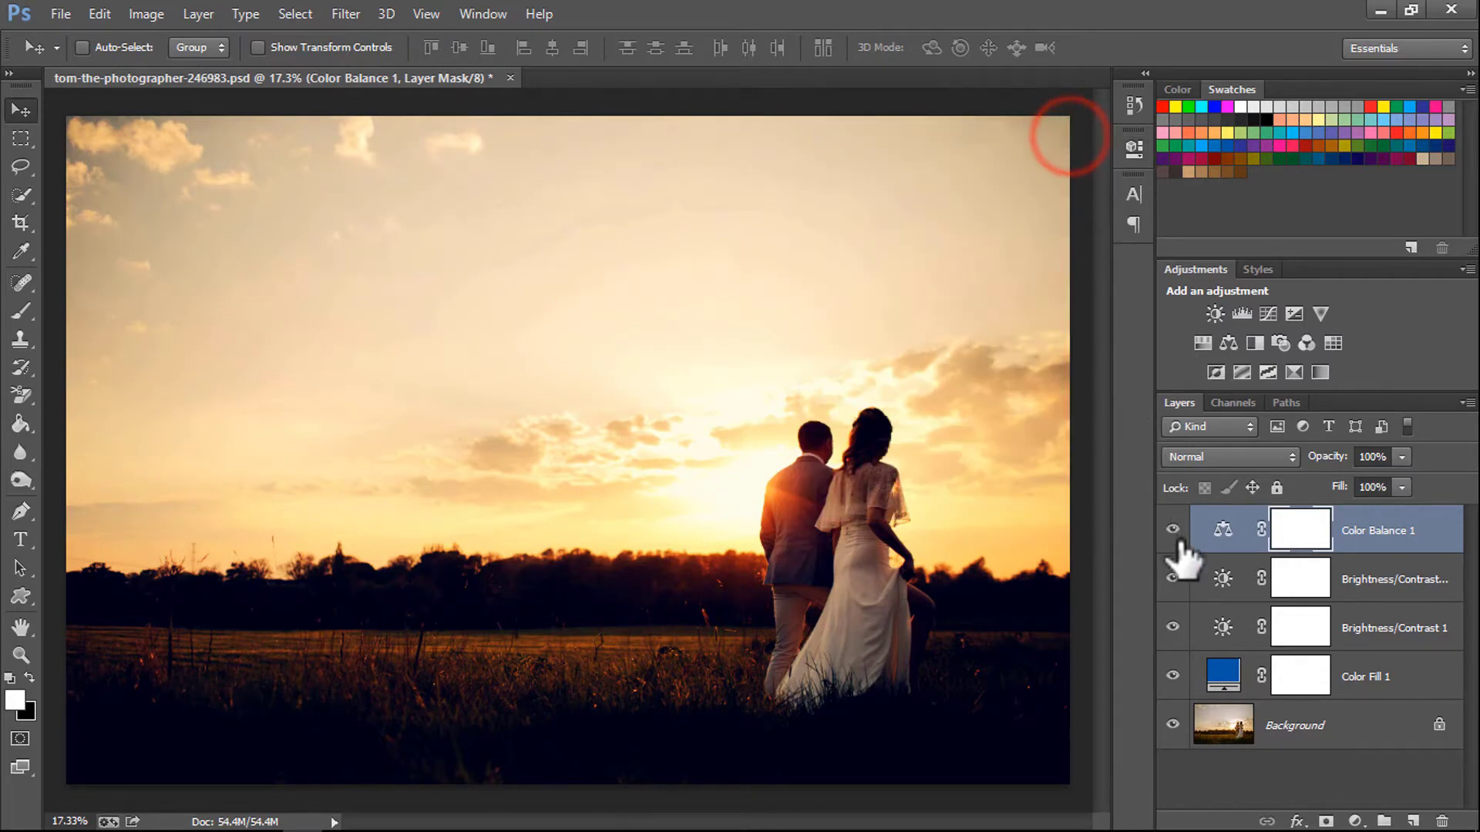
pyautogui.click(1173, 529)
pyautogui.click(1173, 530)
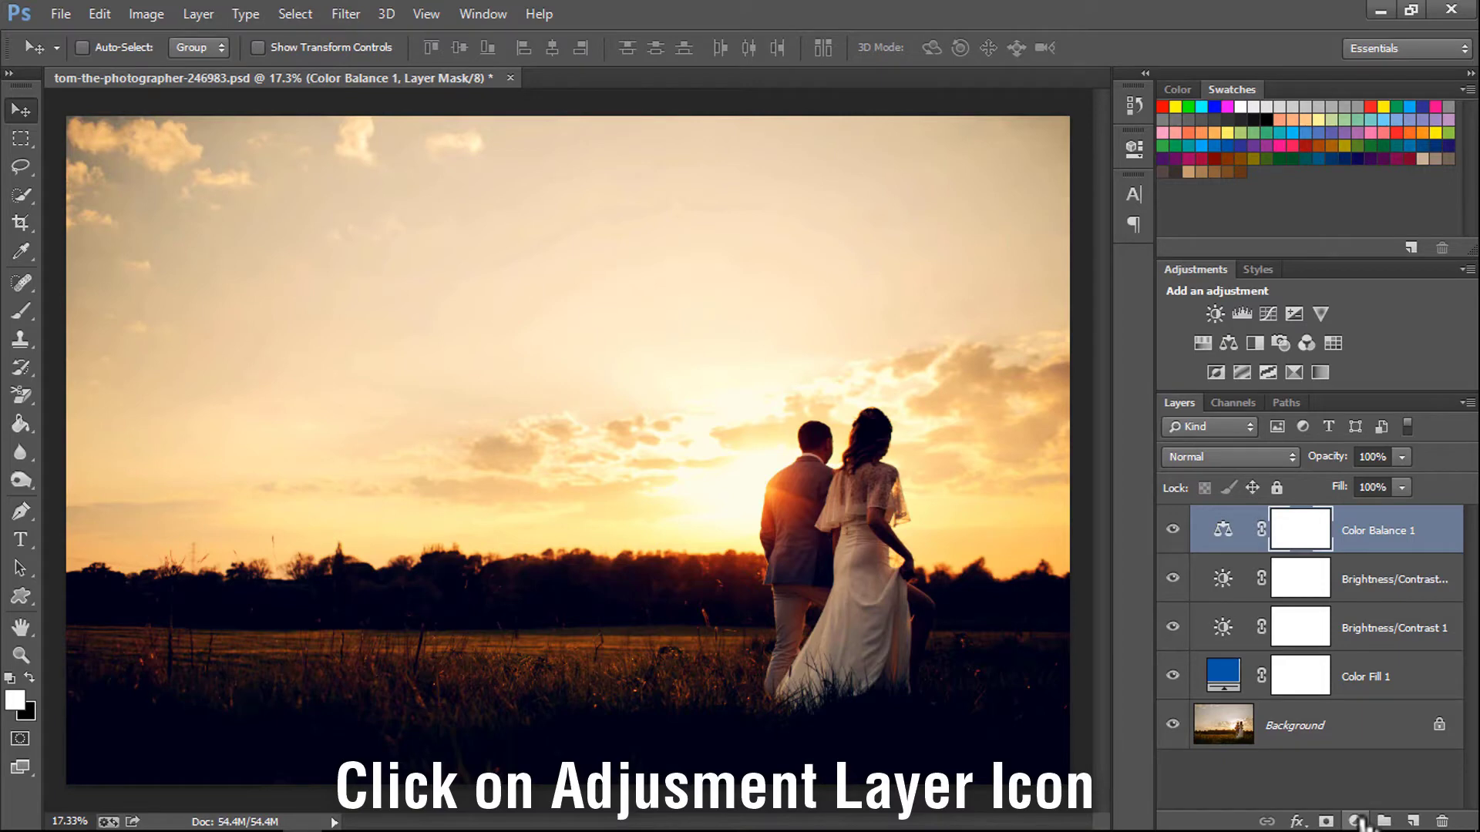
# Add a Solid Color fill layer in dark grey #363636.
pyautogui.click(1358, 822)
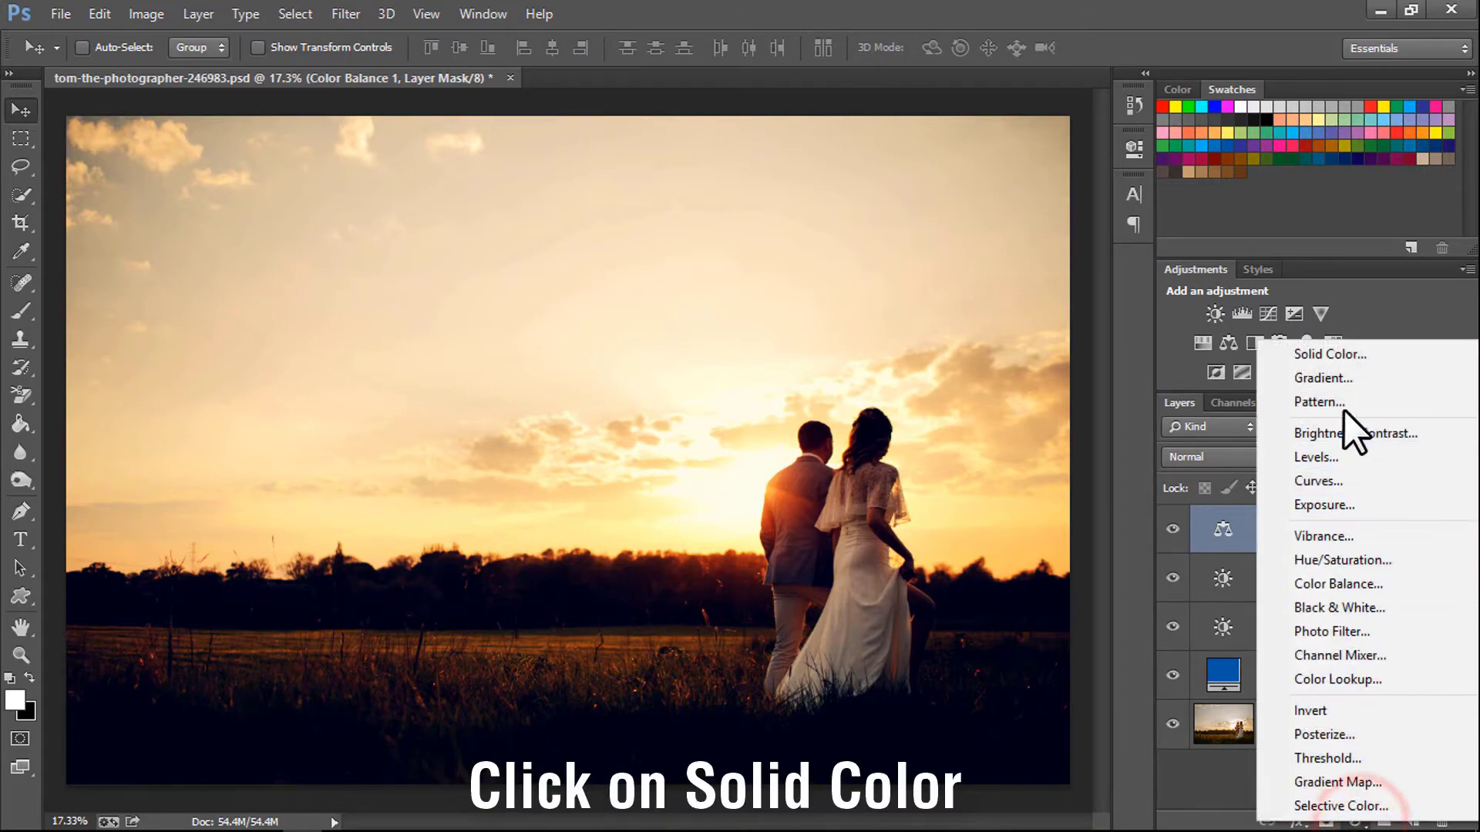
pyautogui.click(1339, 354)
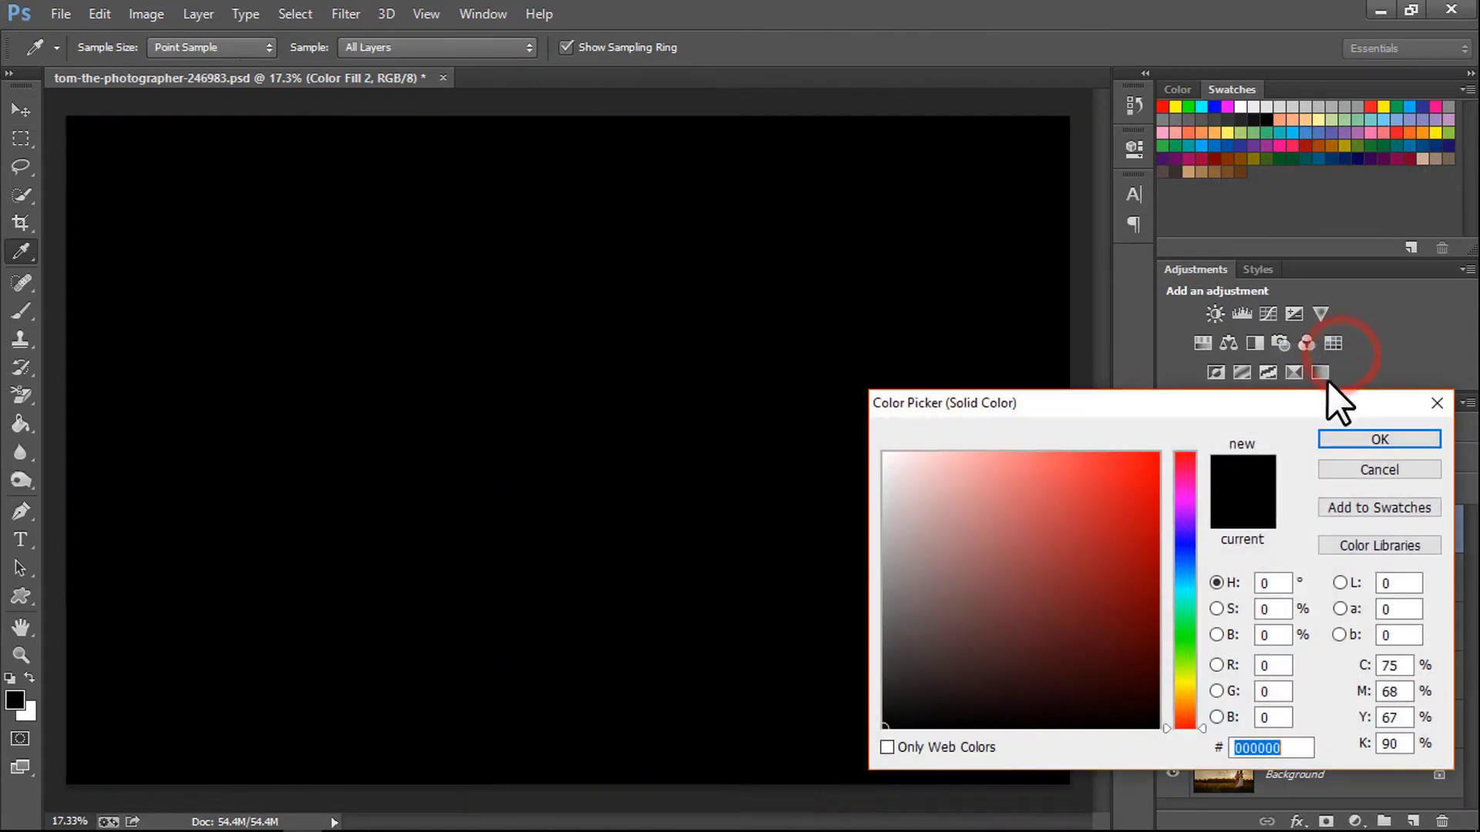
pyautogui.click(1231, 118)
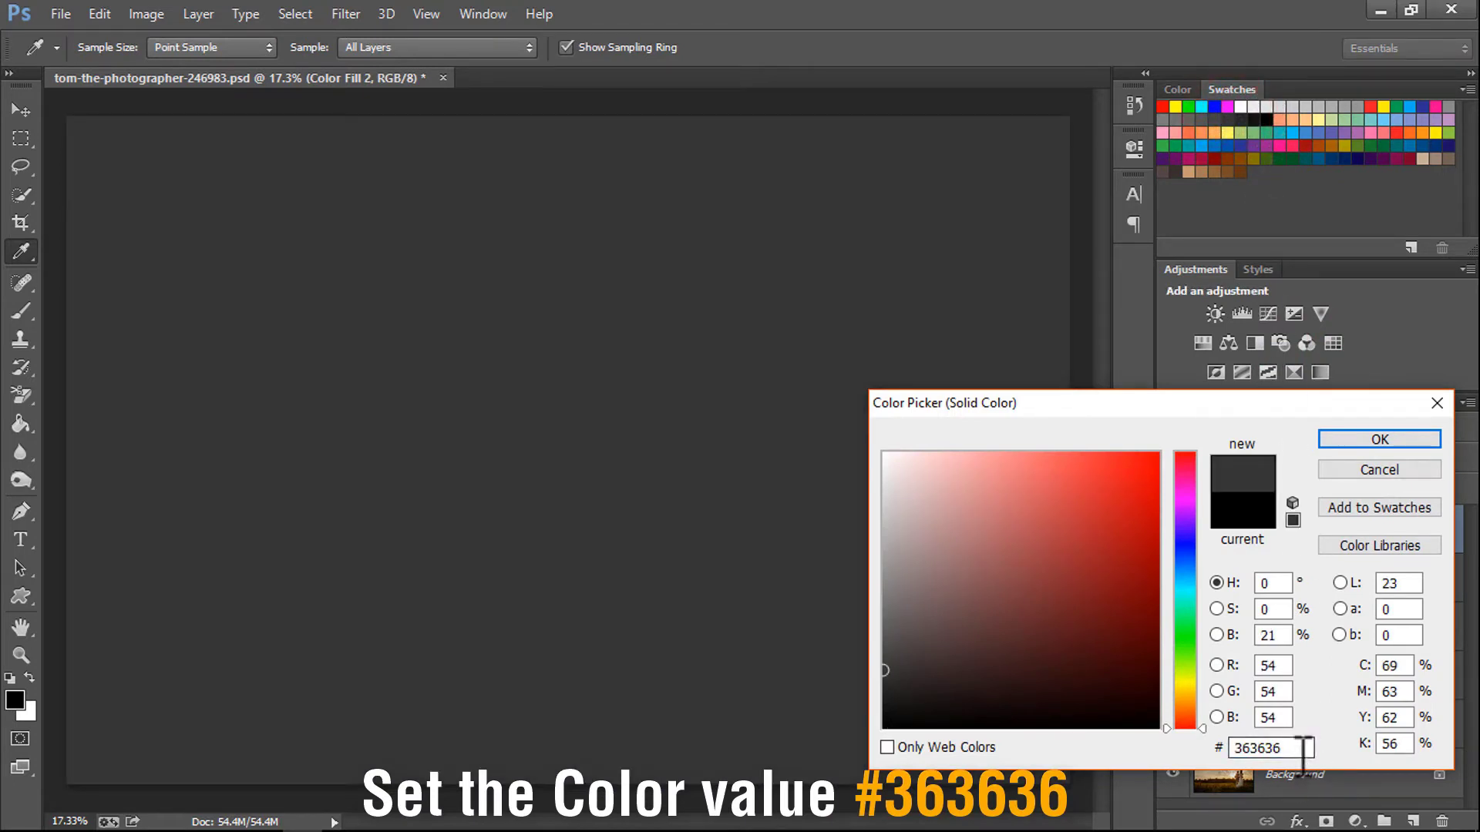
pyautogui.moveTo(1303, 748); pyautogui.dragTo(1208, 740)
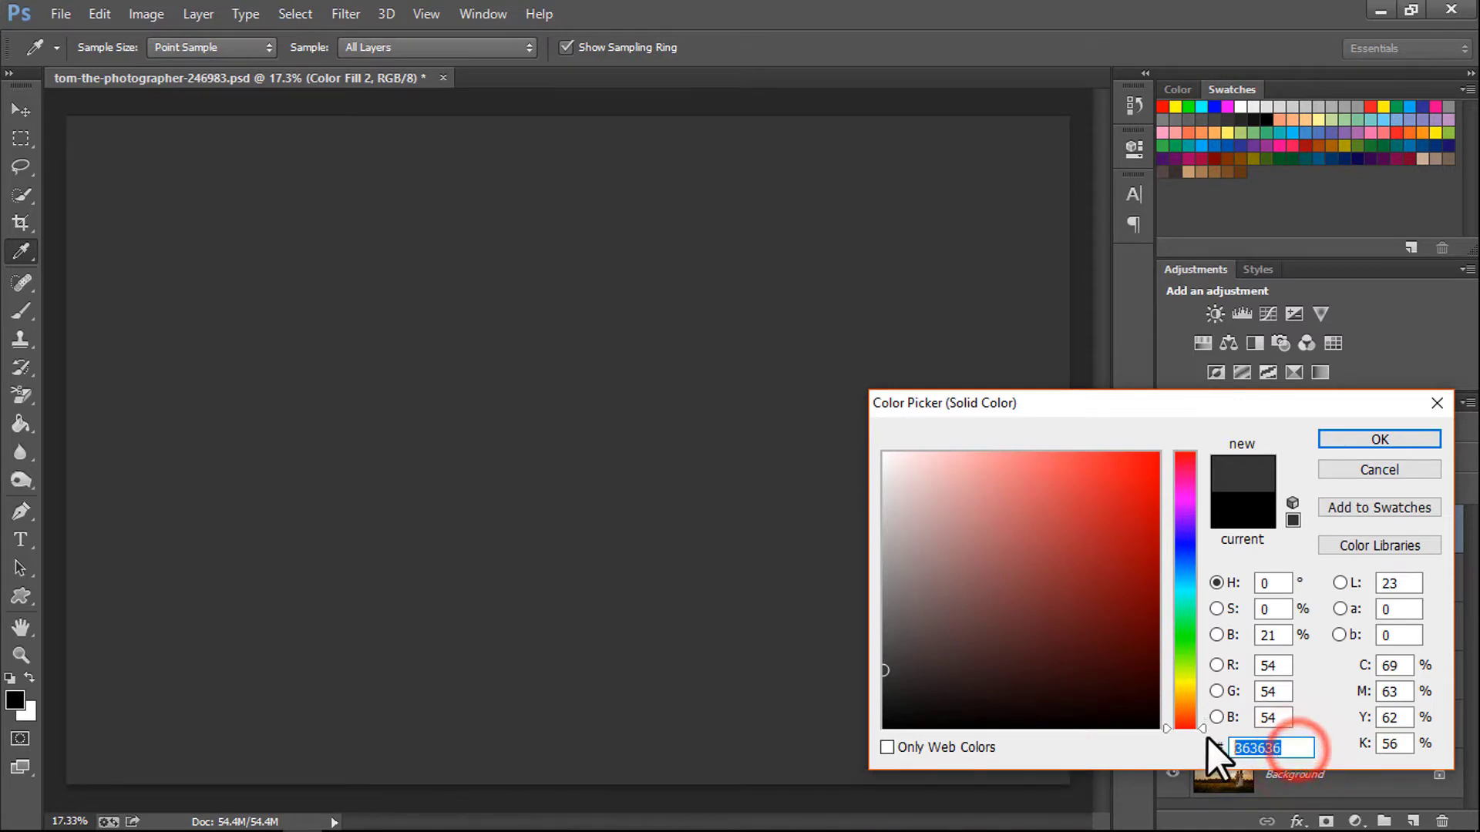
pyautogui.click(1344, 436)
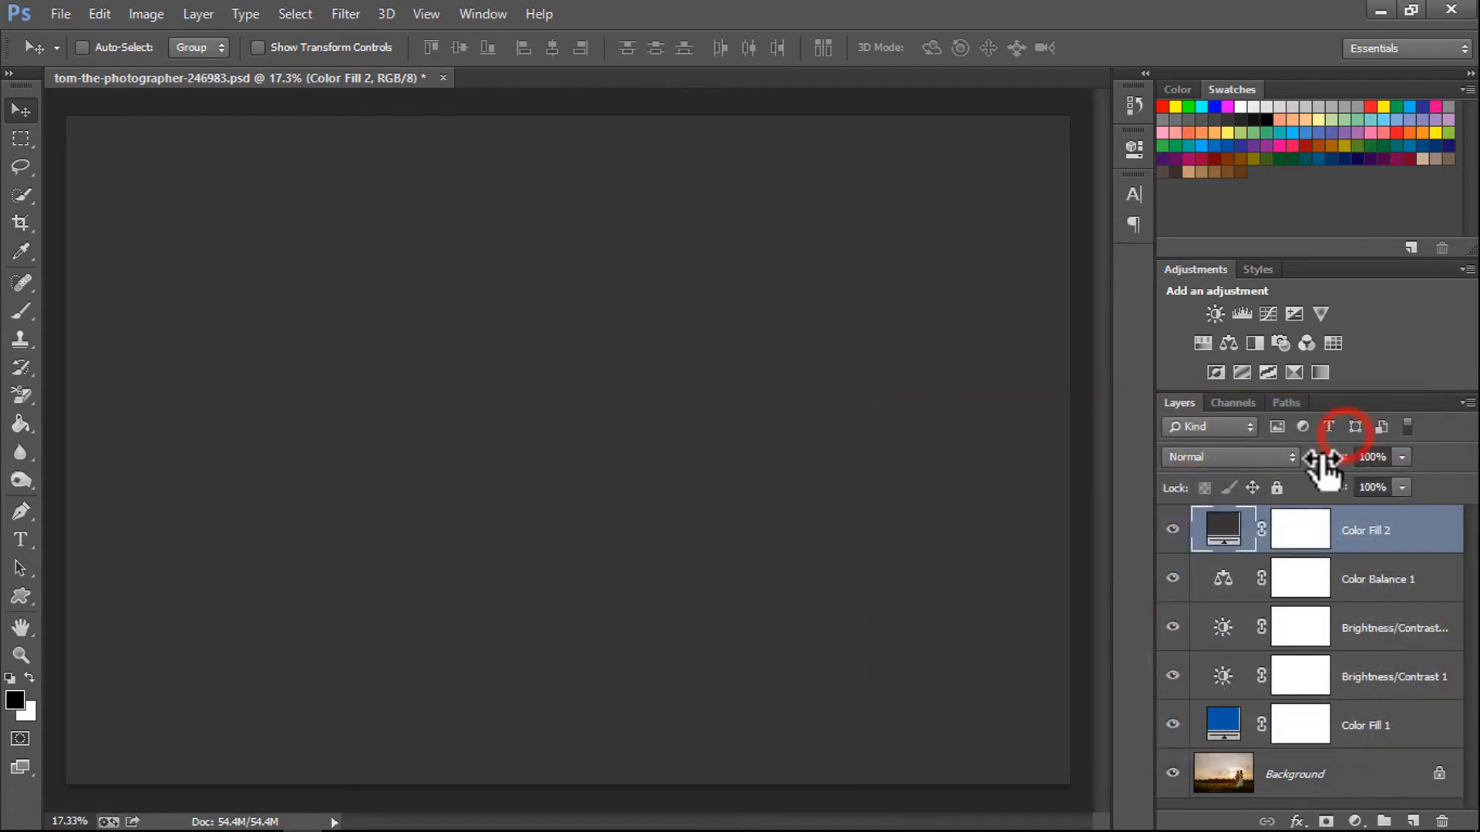
# Set Color Fill 2 to Lighten at 40% opacity, then select all layers down to Color Fill 1.
pyautogui.click(1283, 455)
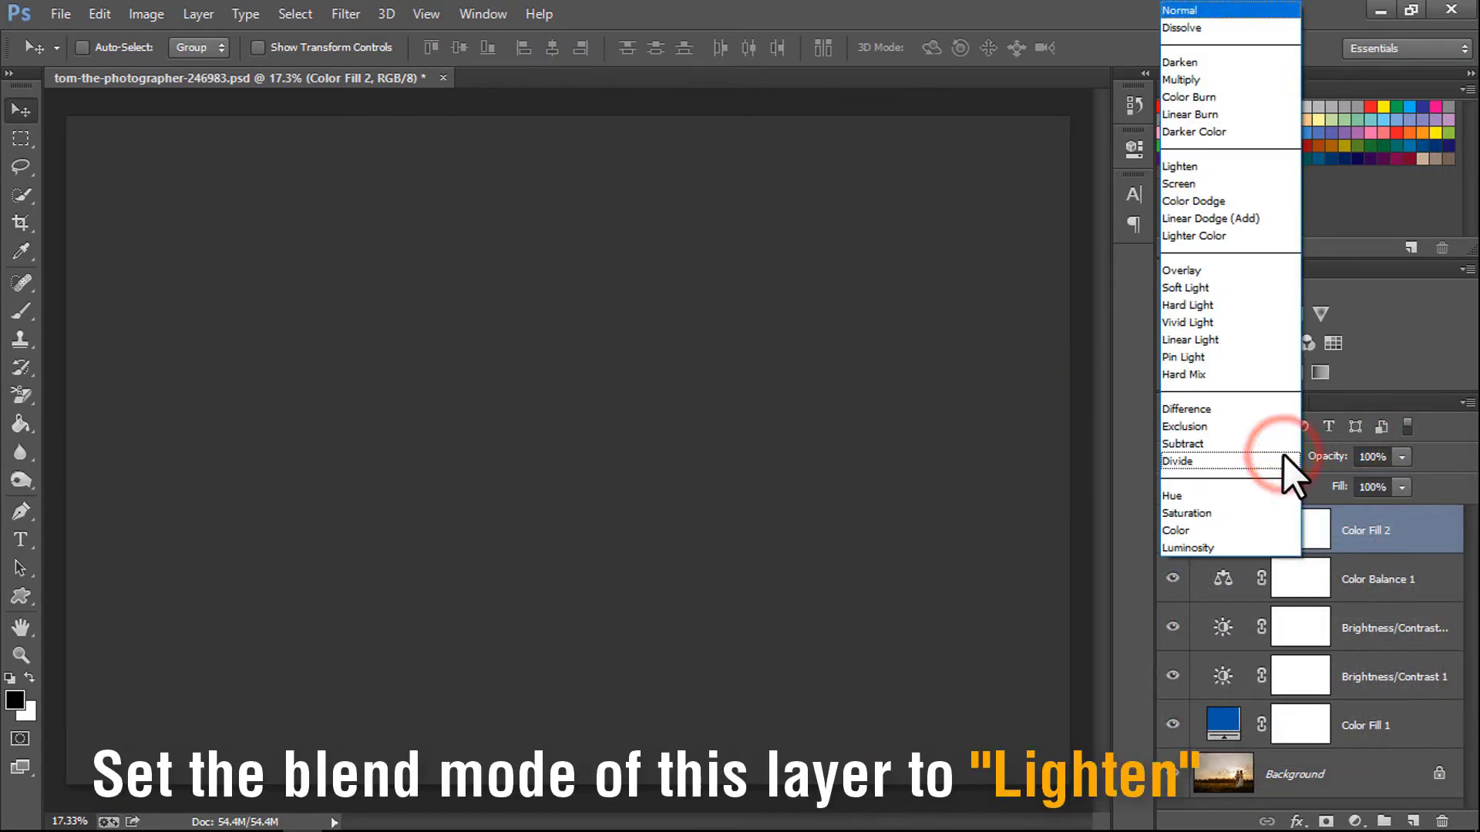
pyautogui.click(1187, 169)
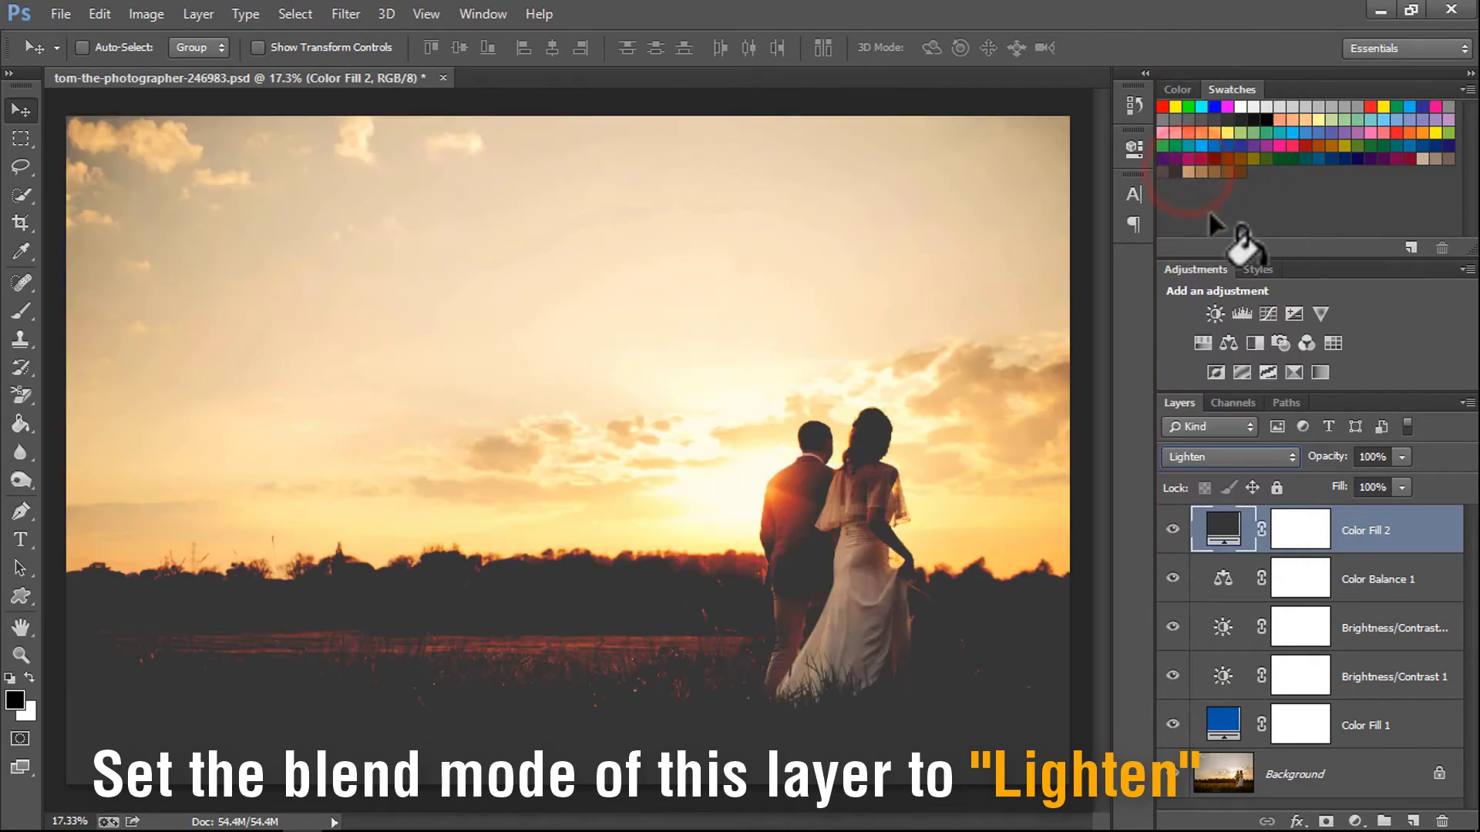
pyautogui.click(1400, 458)
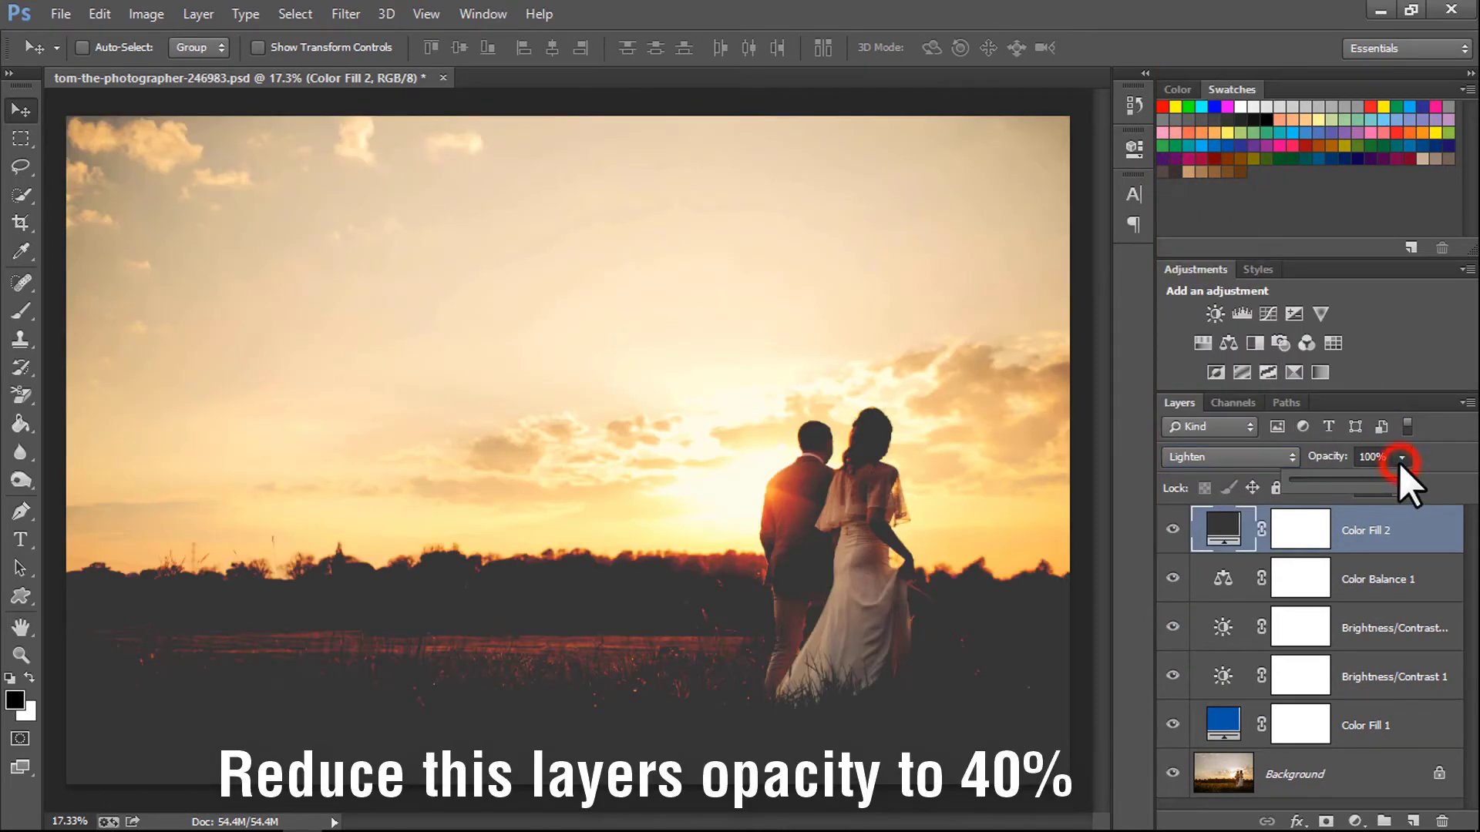
pyautogui.press('4')
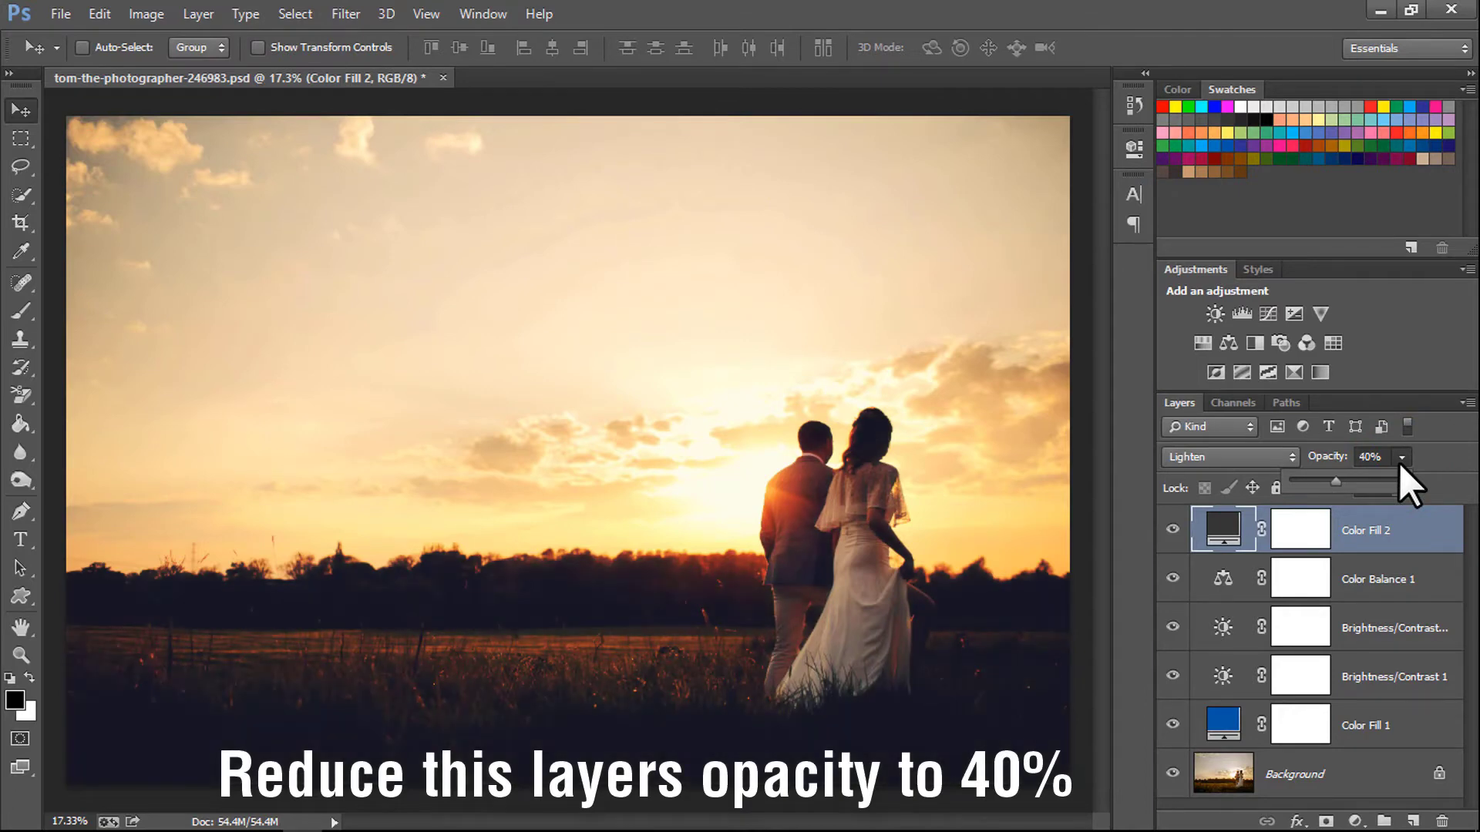
pyautogui.click(1393, 541)
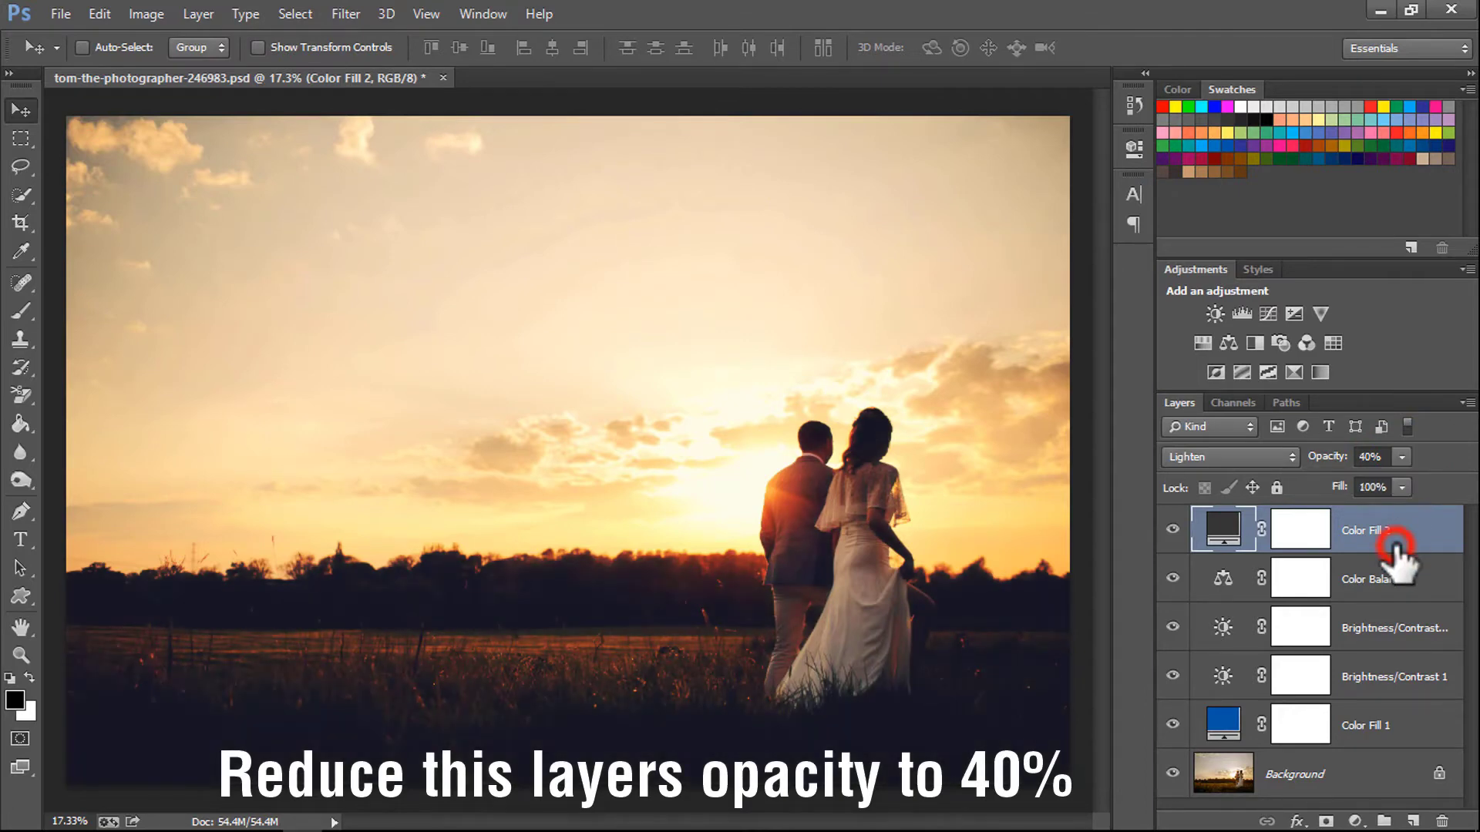
pyautogui.keyDown('shift'); pyautogui.click(1404, 731); pyautogui.keyUp('shift')
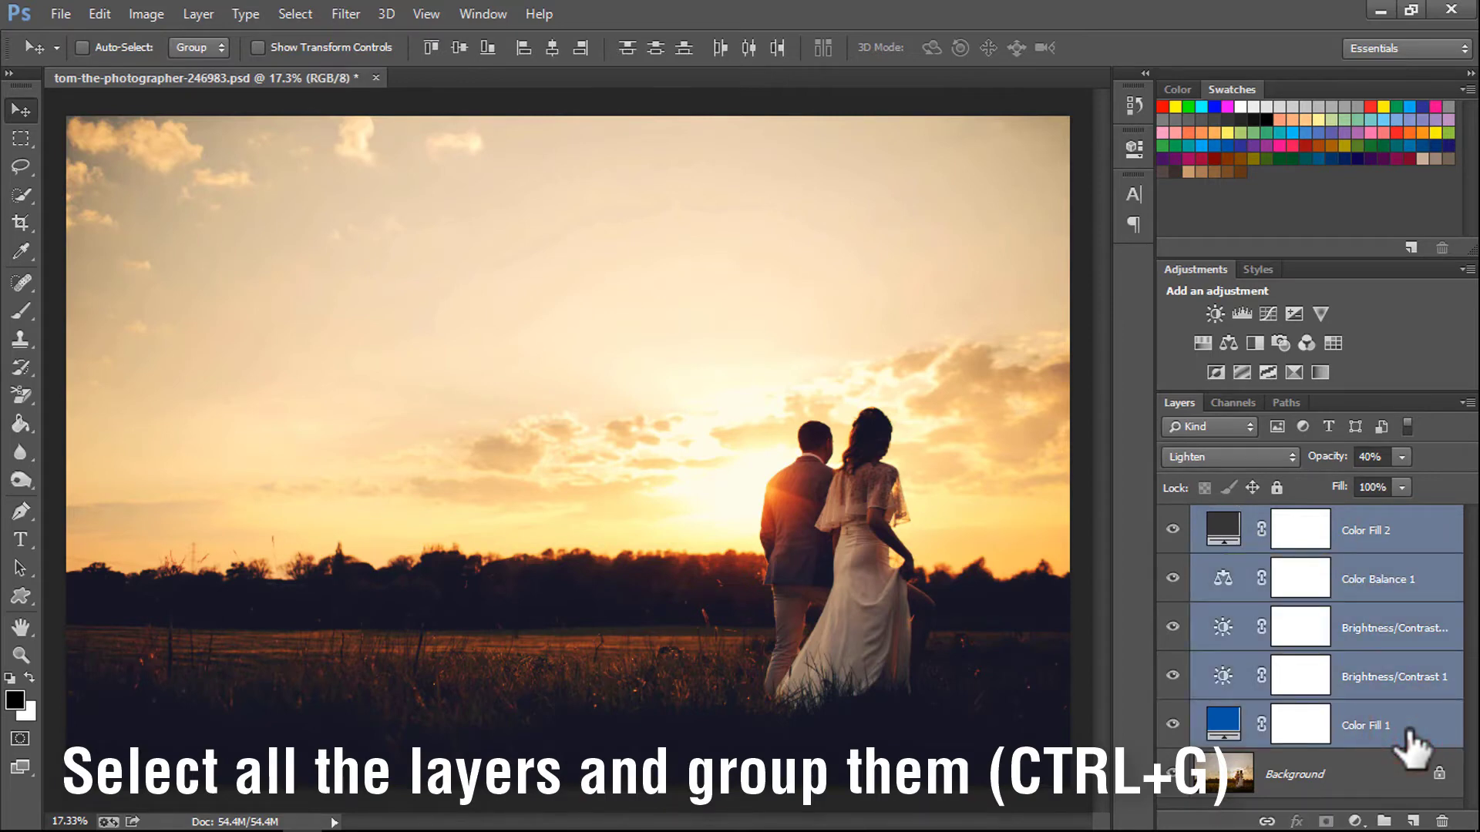
# Group the selected fill and adjustment layers into Group 1 and toggle it to compare.
pyautogui.rightClick(1404, 734)
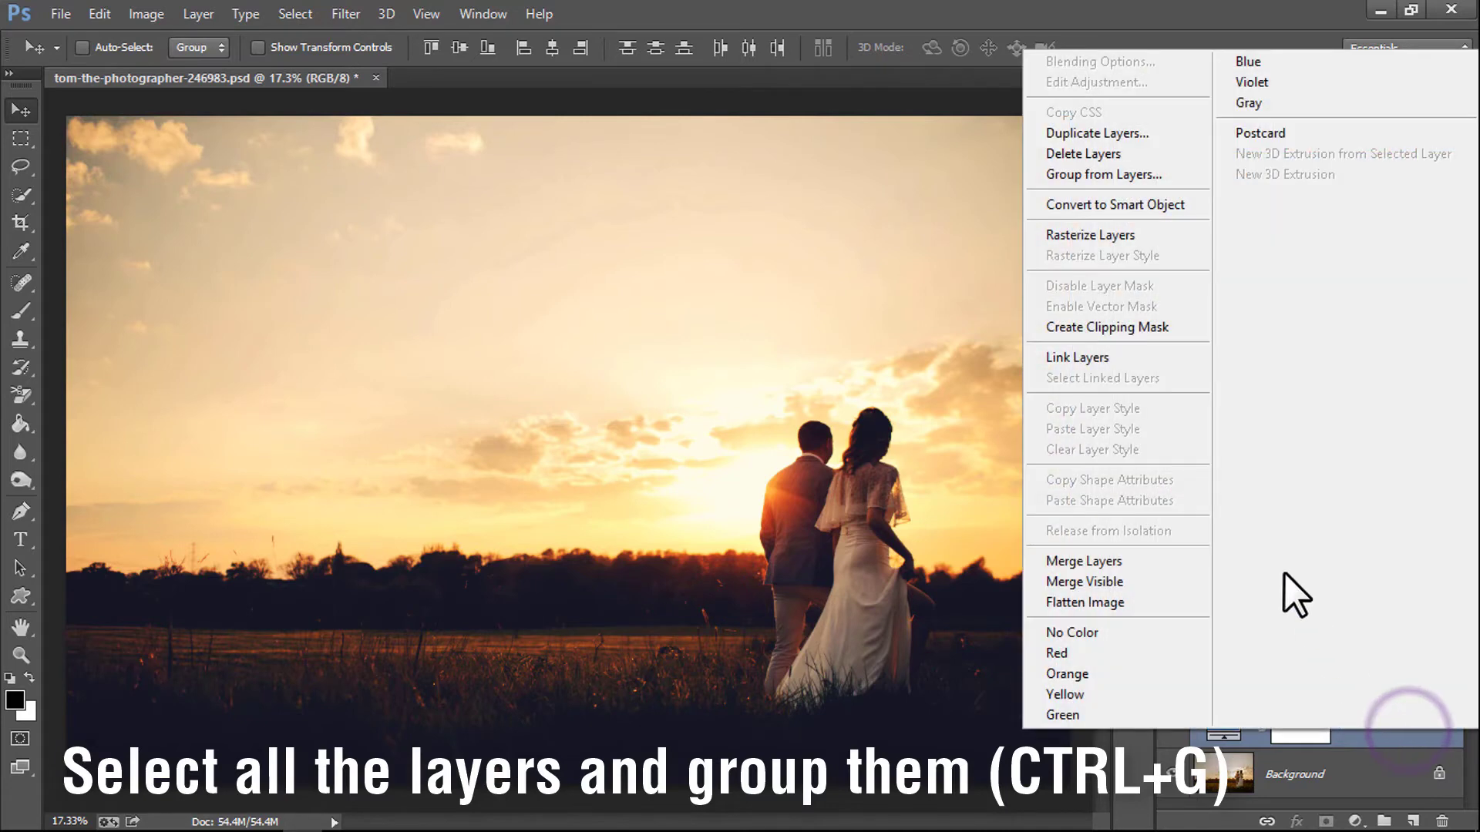
pyautogui.click(1103, 177)
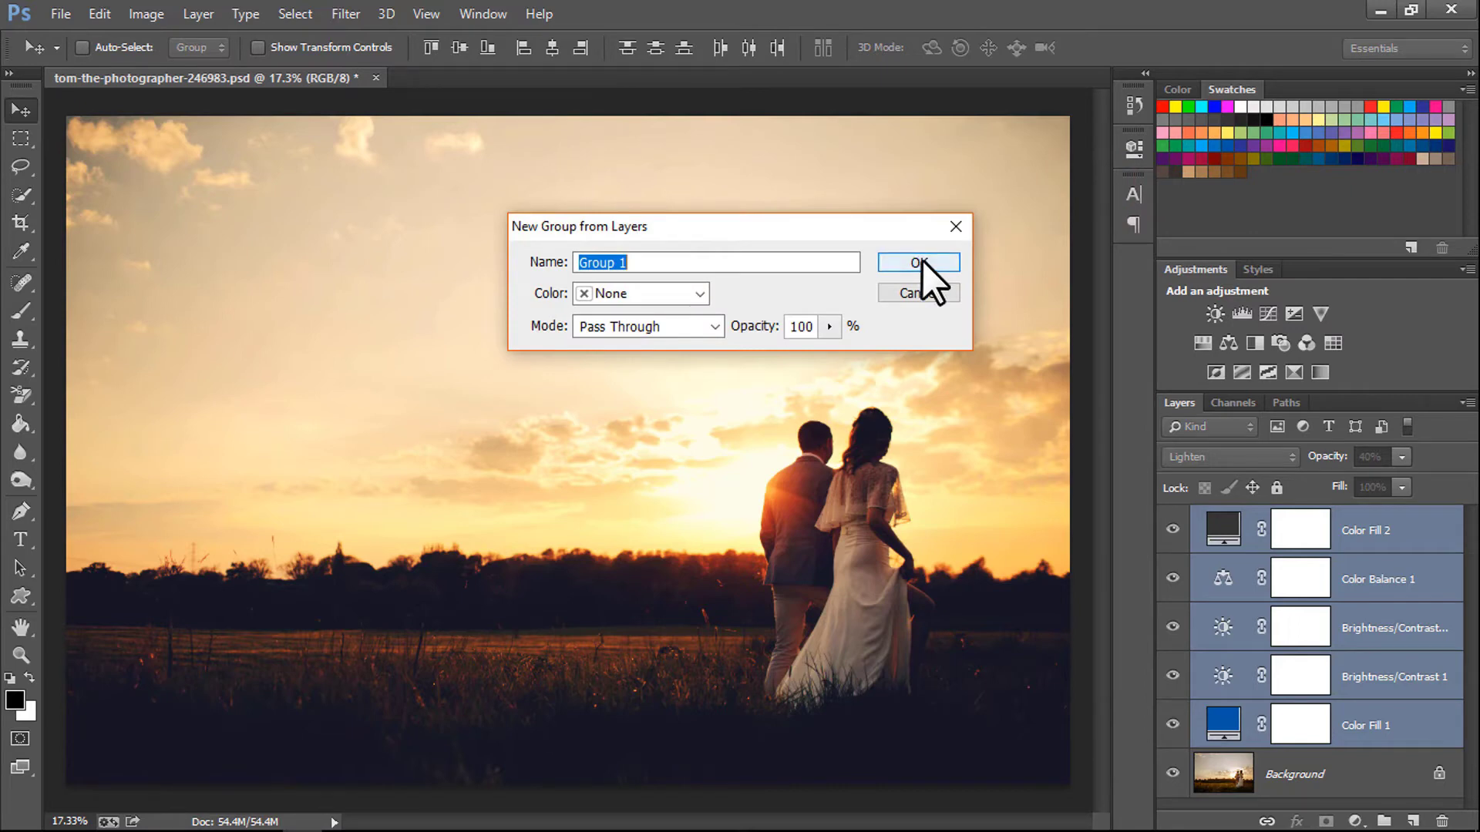
pyautogui.click(919, 263)
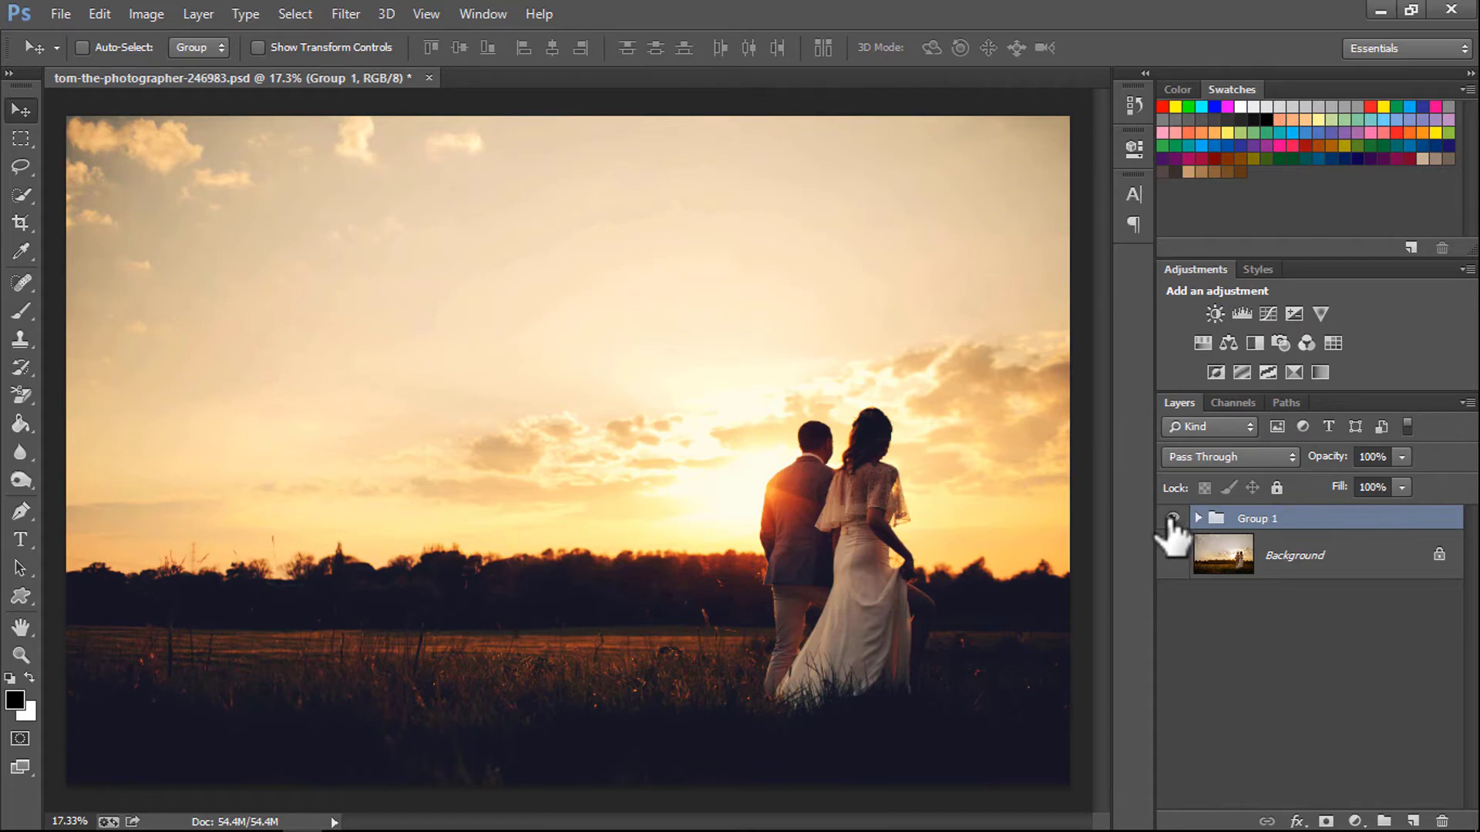
pyautogui.click(1170, 522)
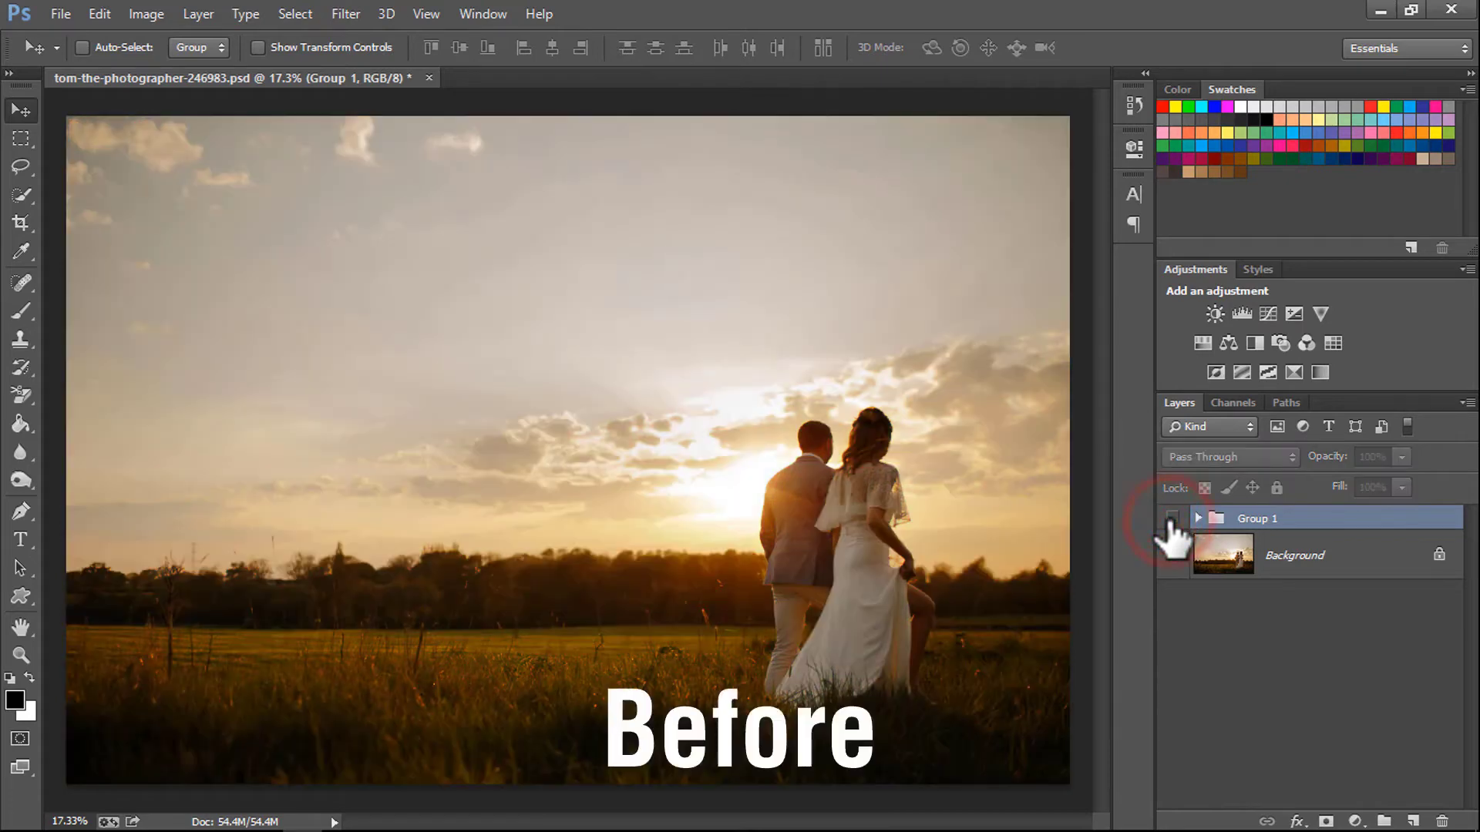
pyautogui.click(1171, 520)
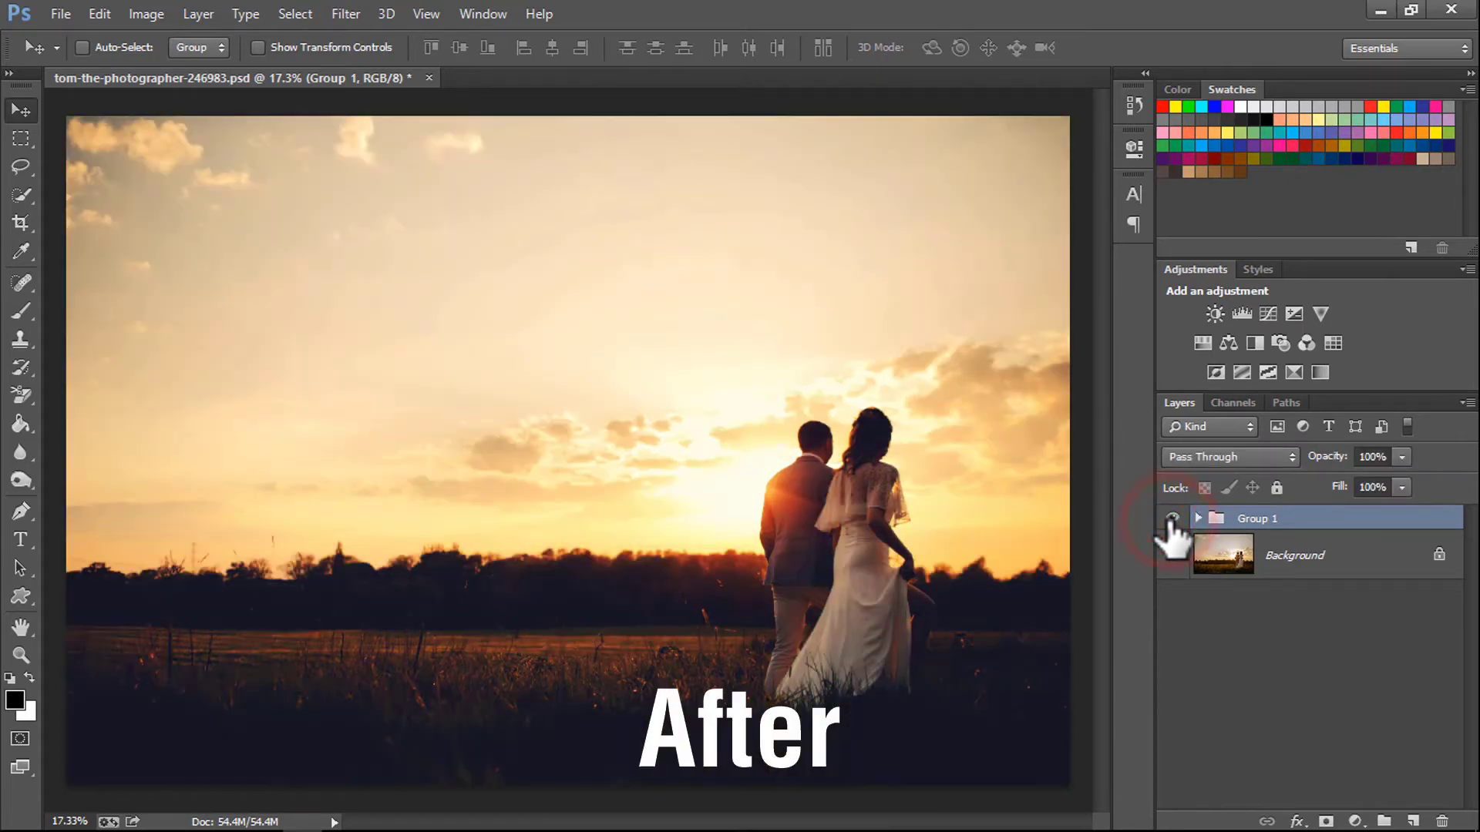
# Lower Group 1's opacity to 80% and toggle its visibility for a before/after view.
pyautogui.click(1400, 457)
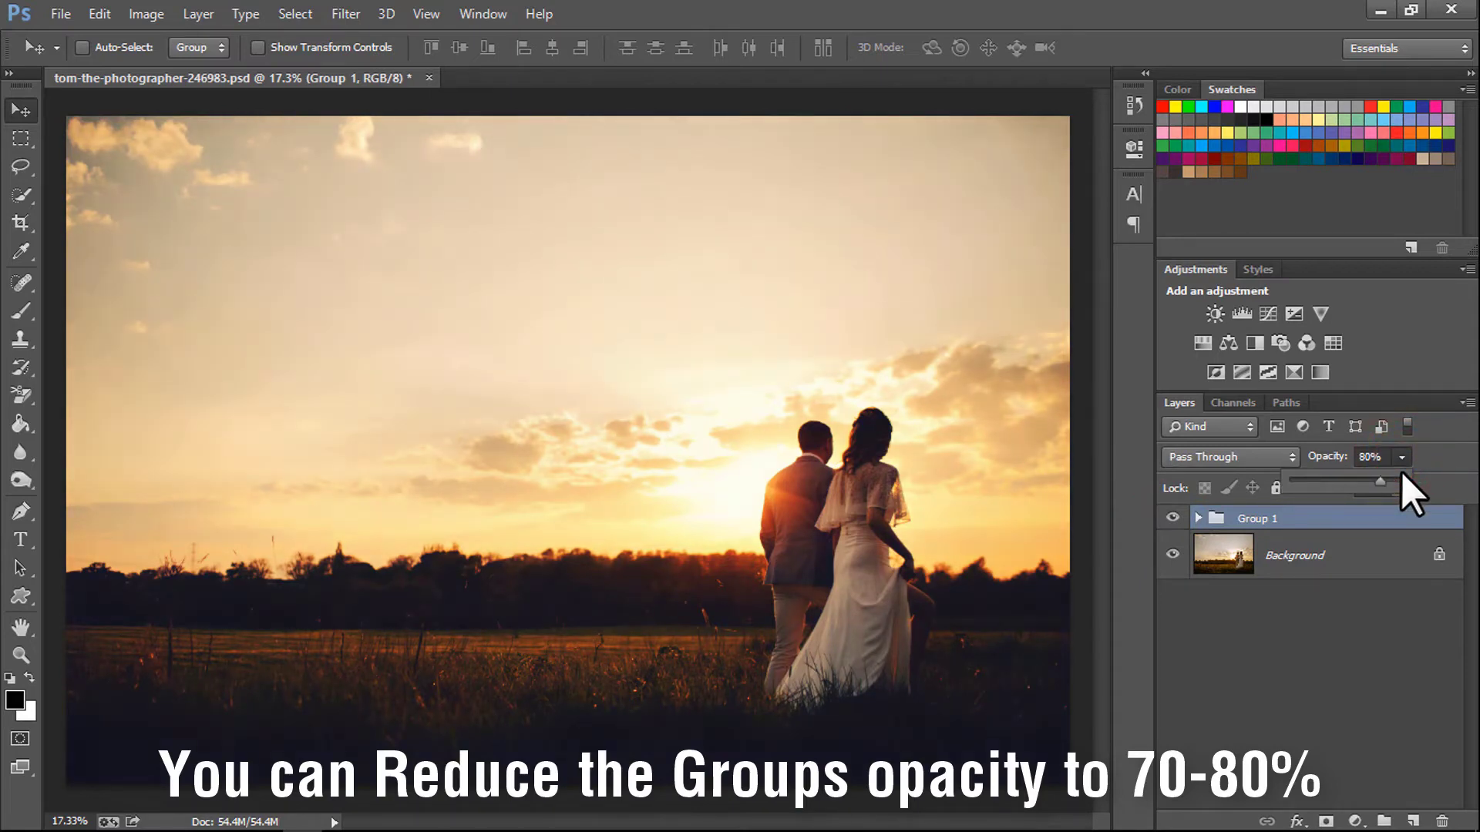
pyautogui.click(1337, 517)
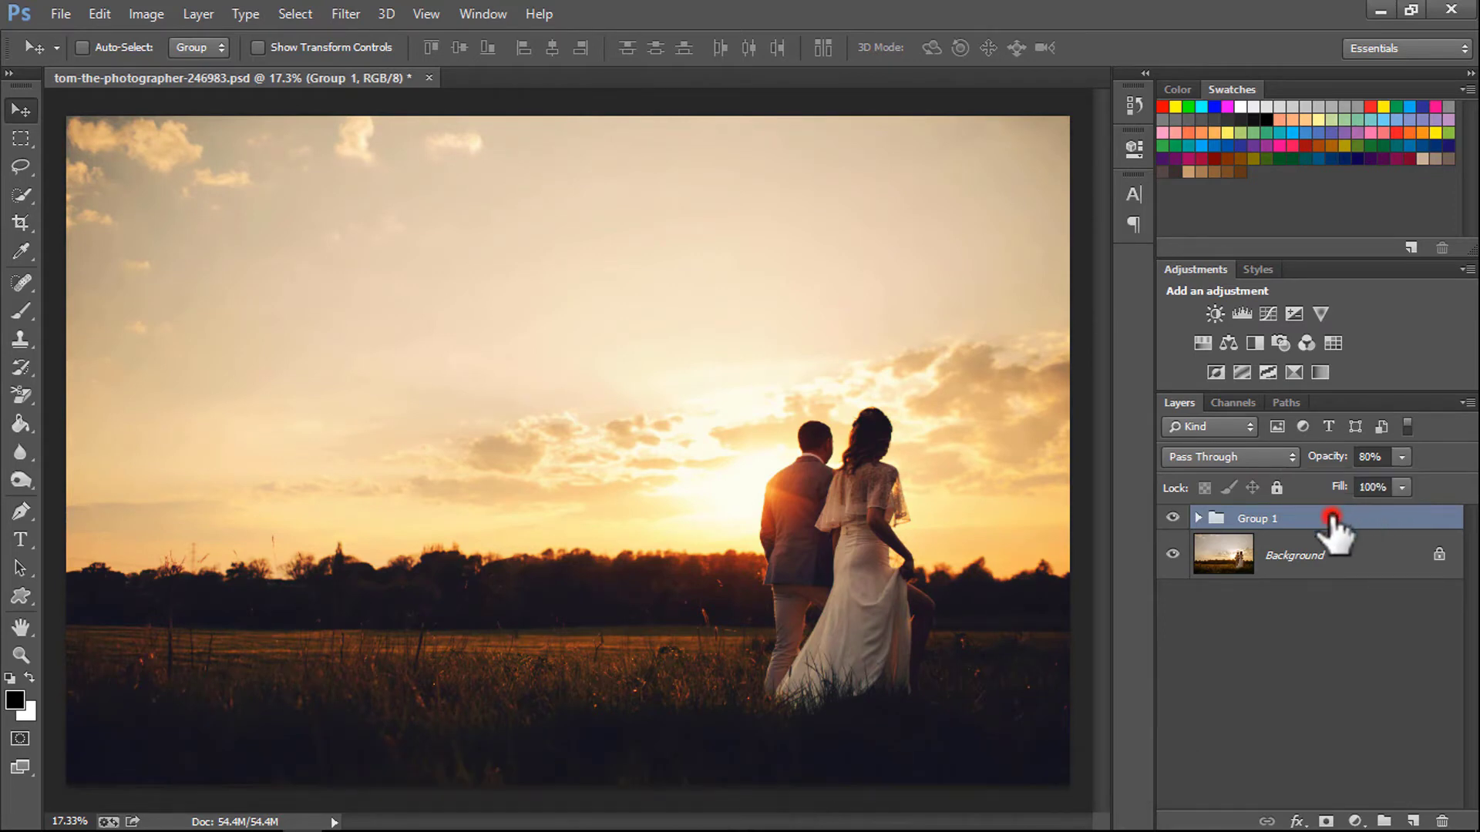
pyautogui.click(1172, 518)
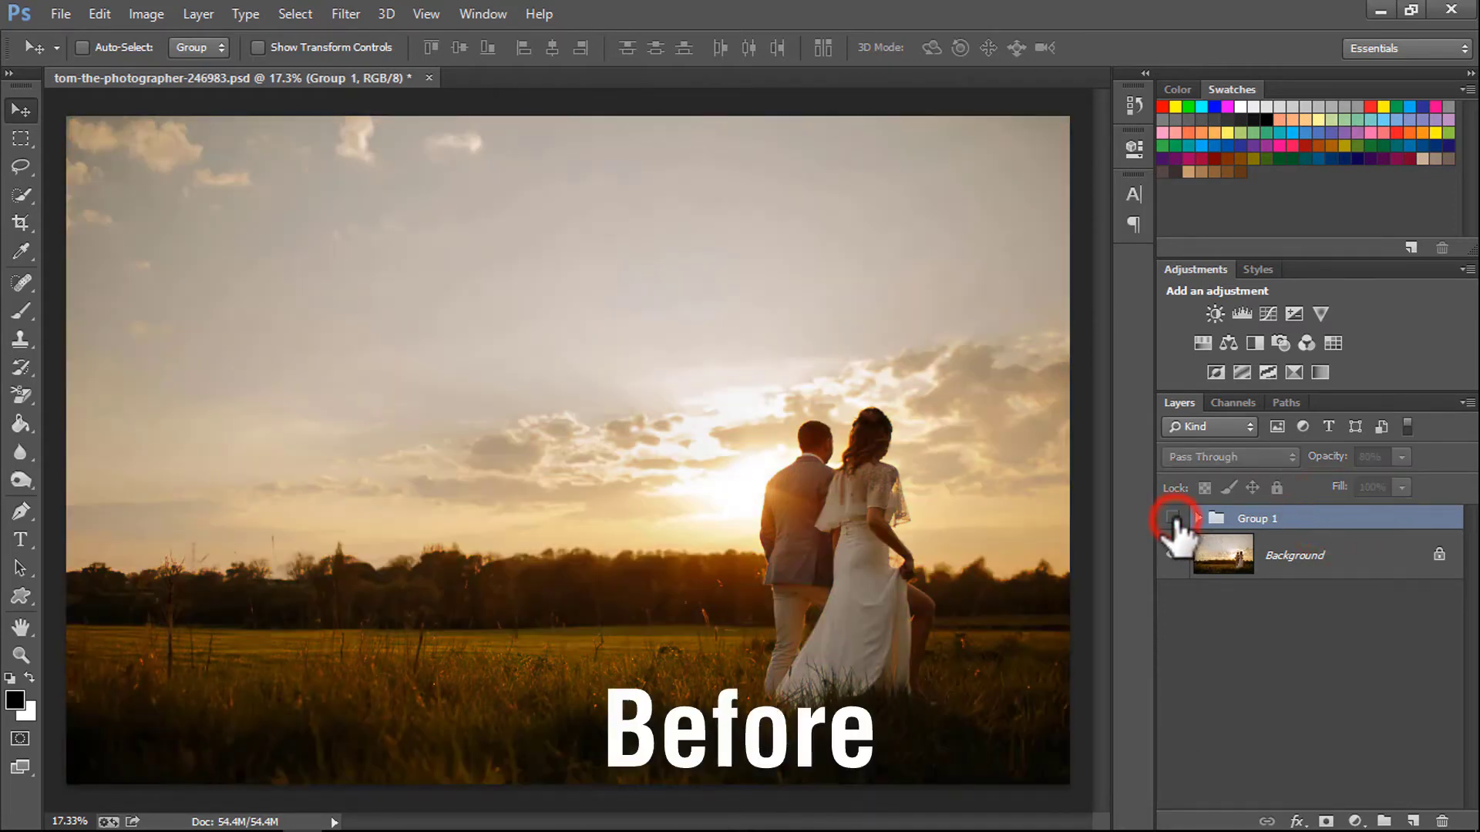
pyautogui.click(1173, 518)
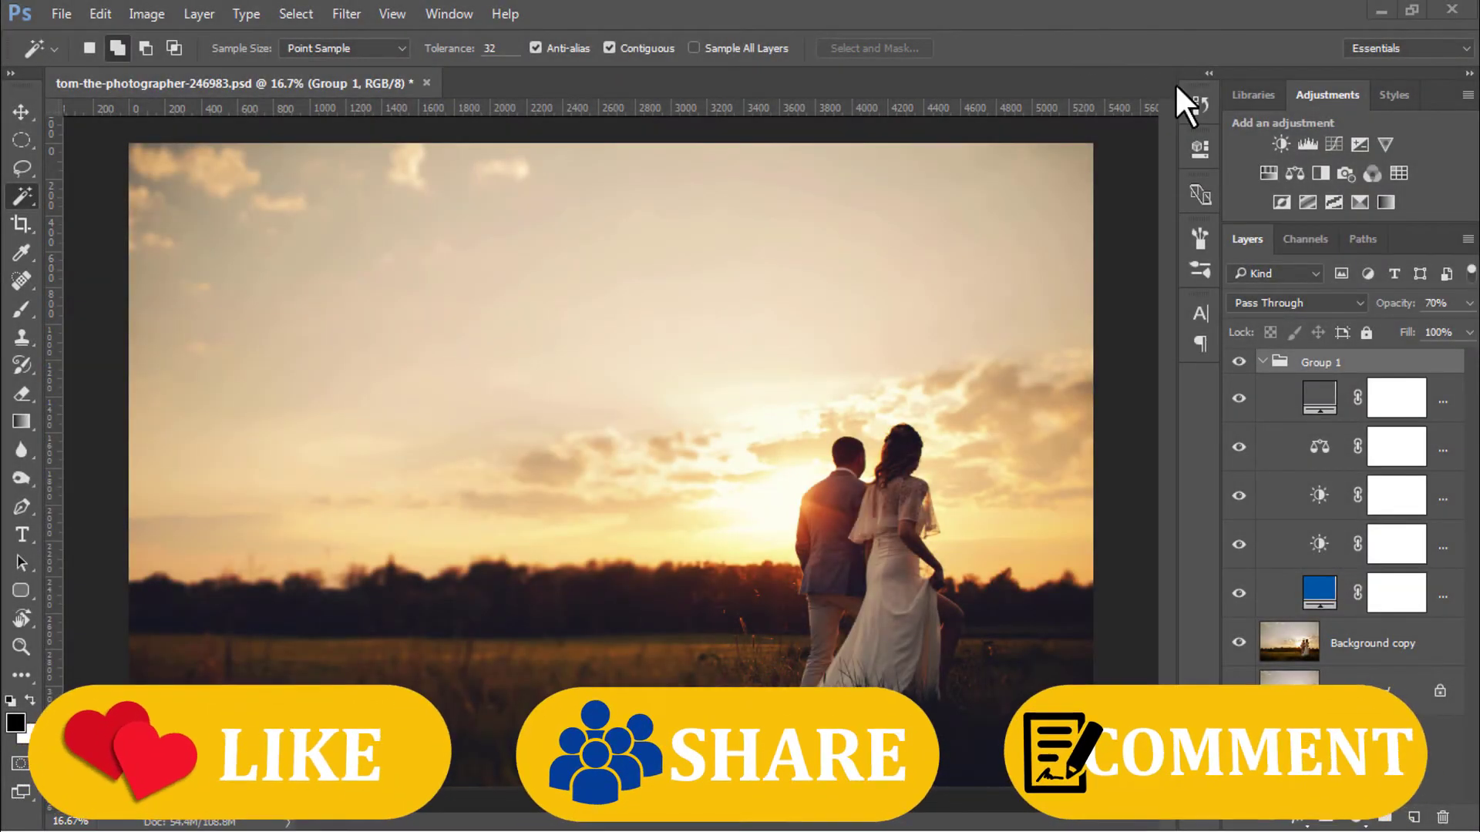
# Add a new empty layer inside Group 1 and name it Flare.
pyautogui.click(1314, 364)
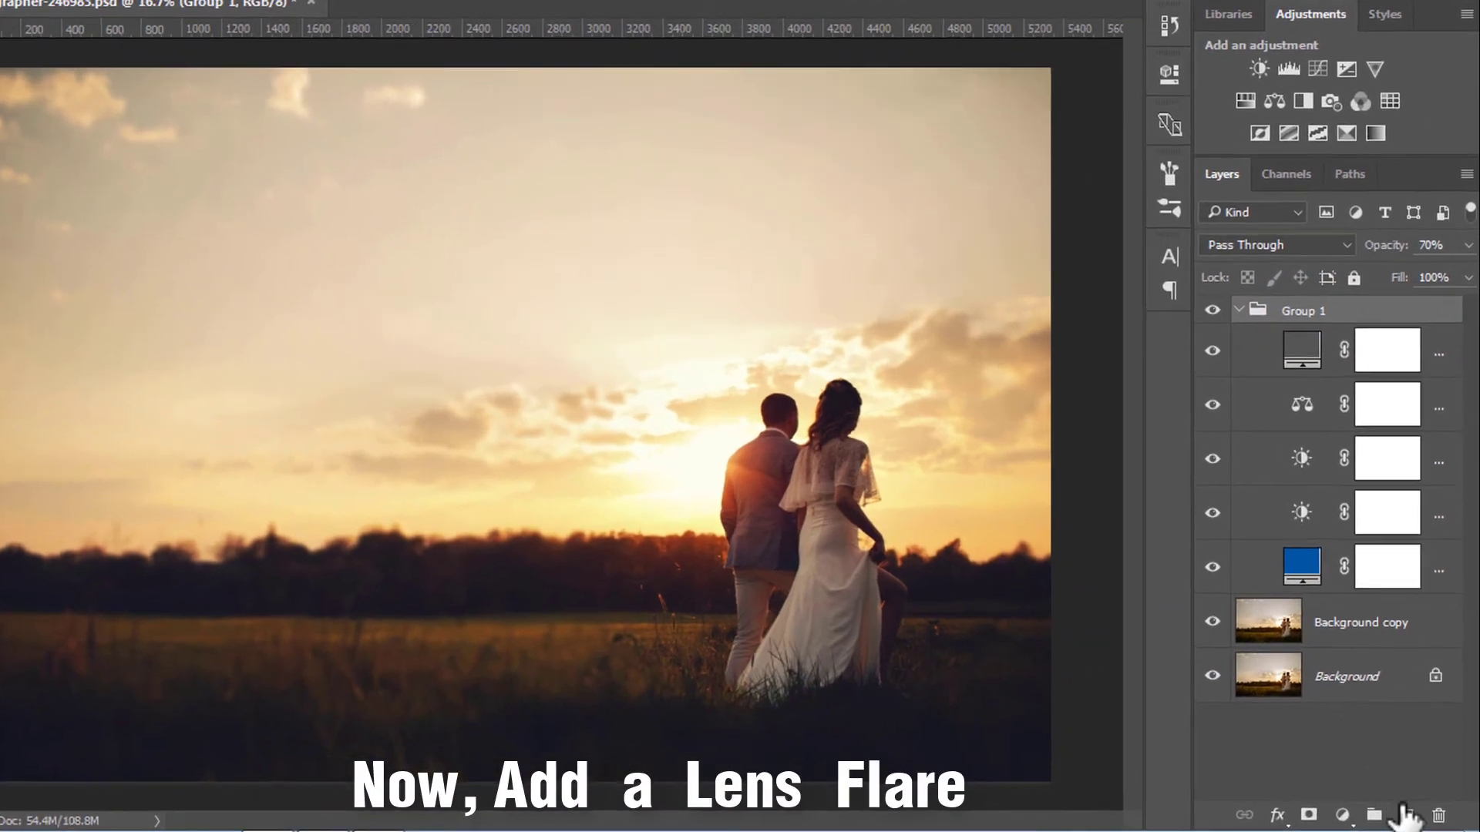
pyautogui.click(1414, 817)
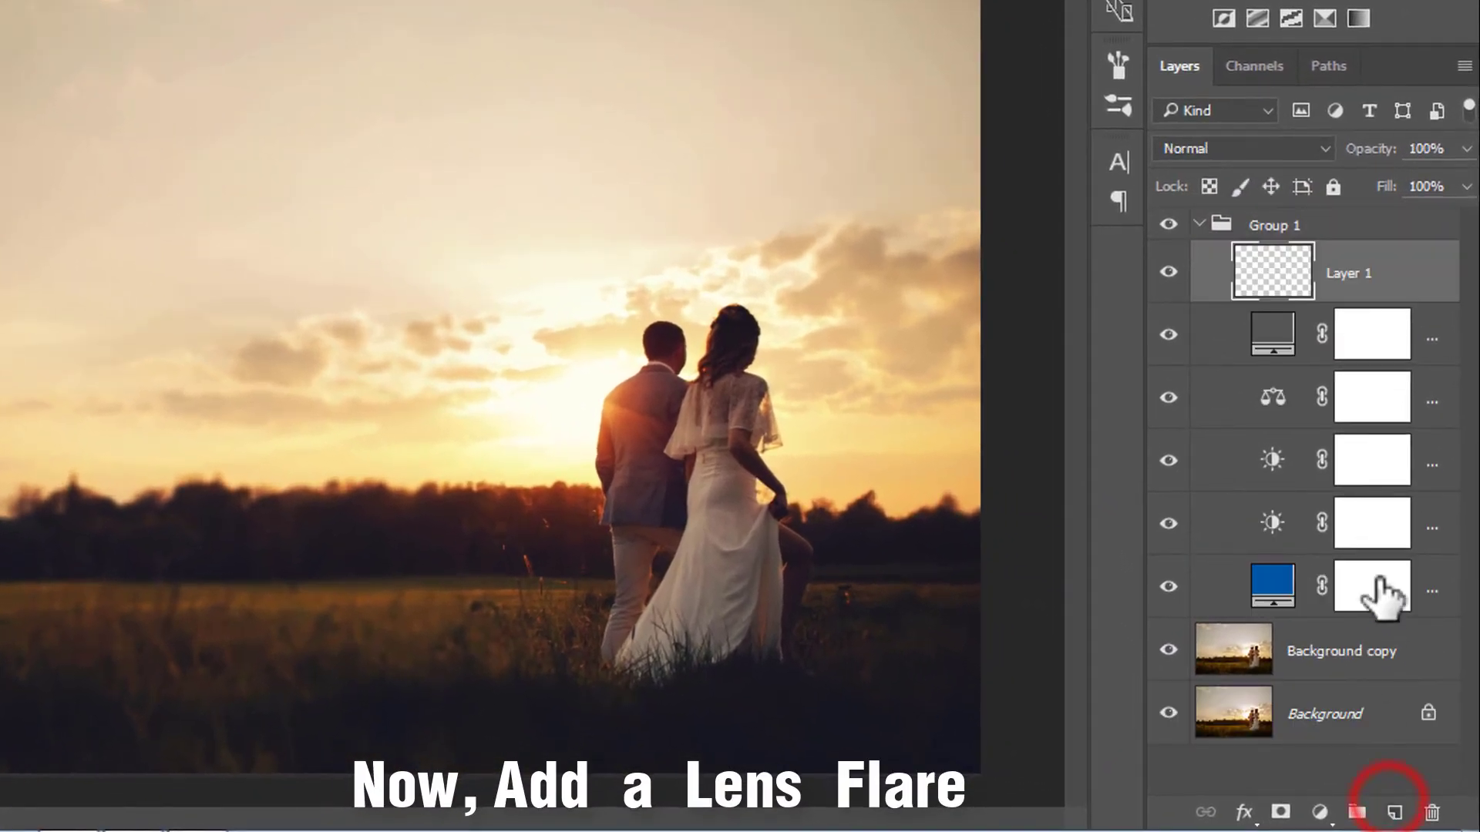
pyautogui.doubleClick(1339, 274)
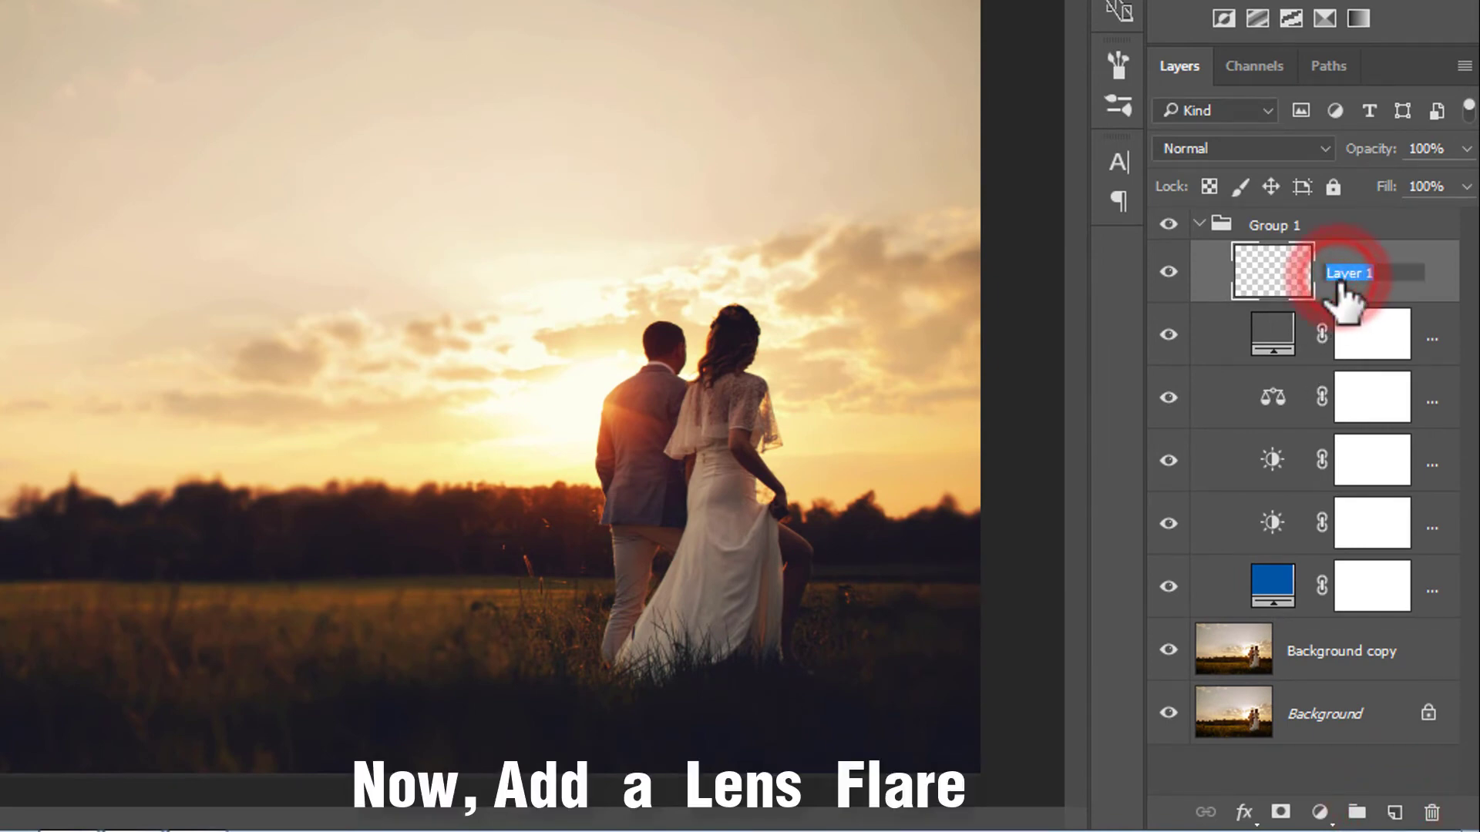
pyautogui.write('fal')
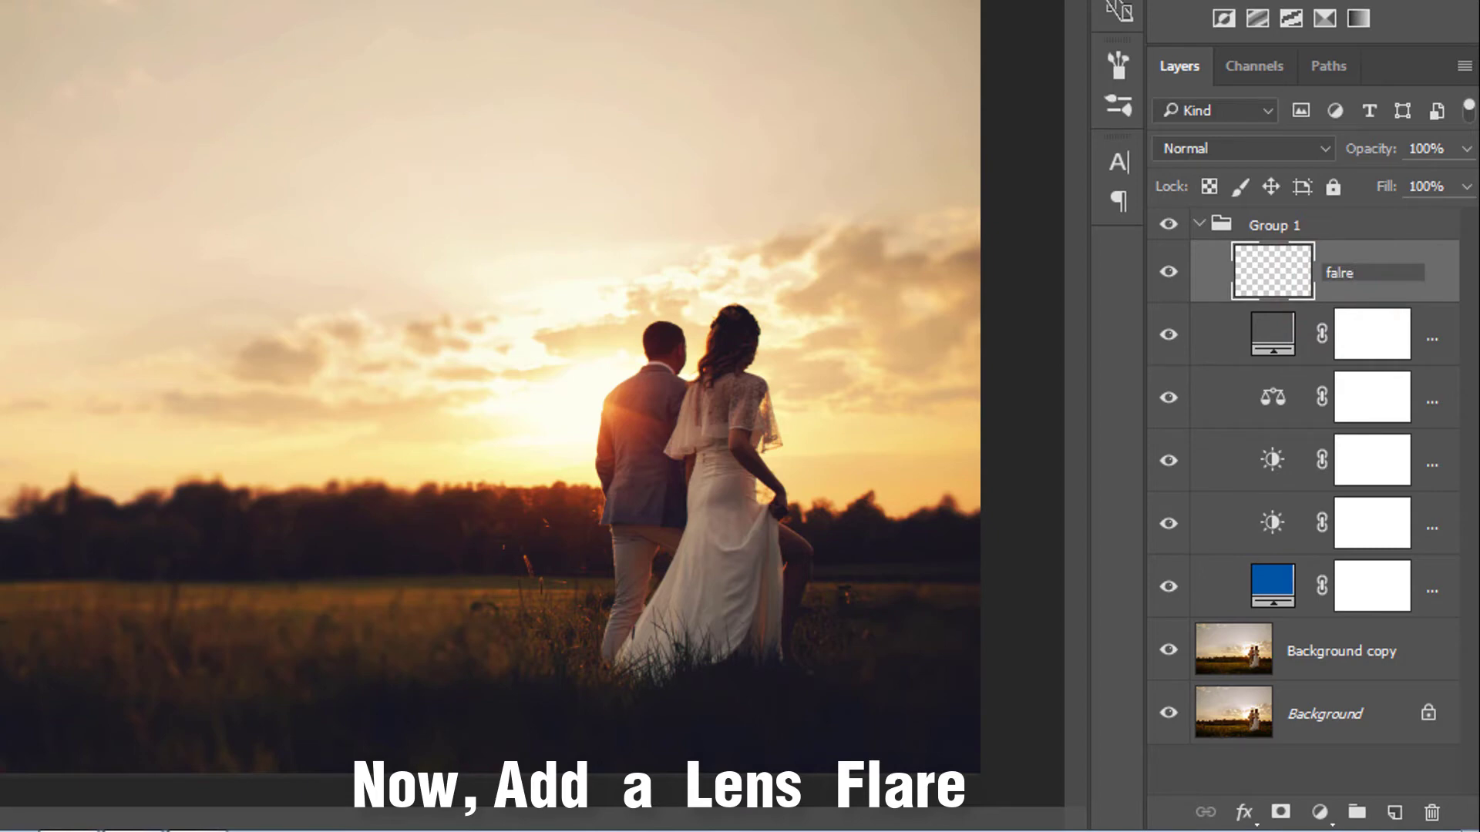
pyautogui.write('re')
pyautogui.press('Return')
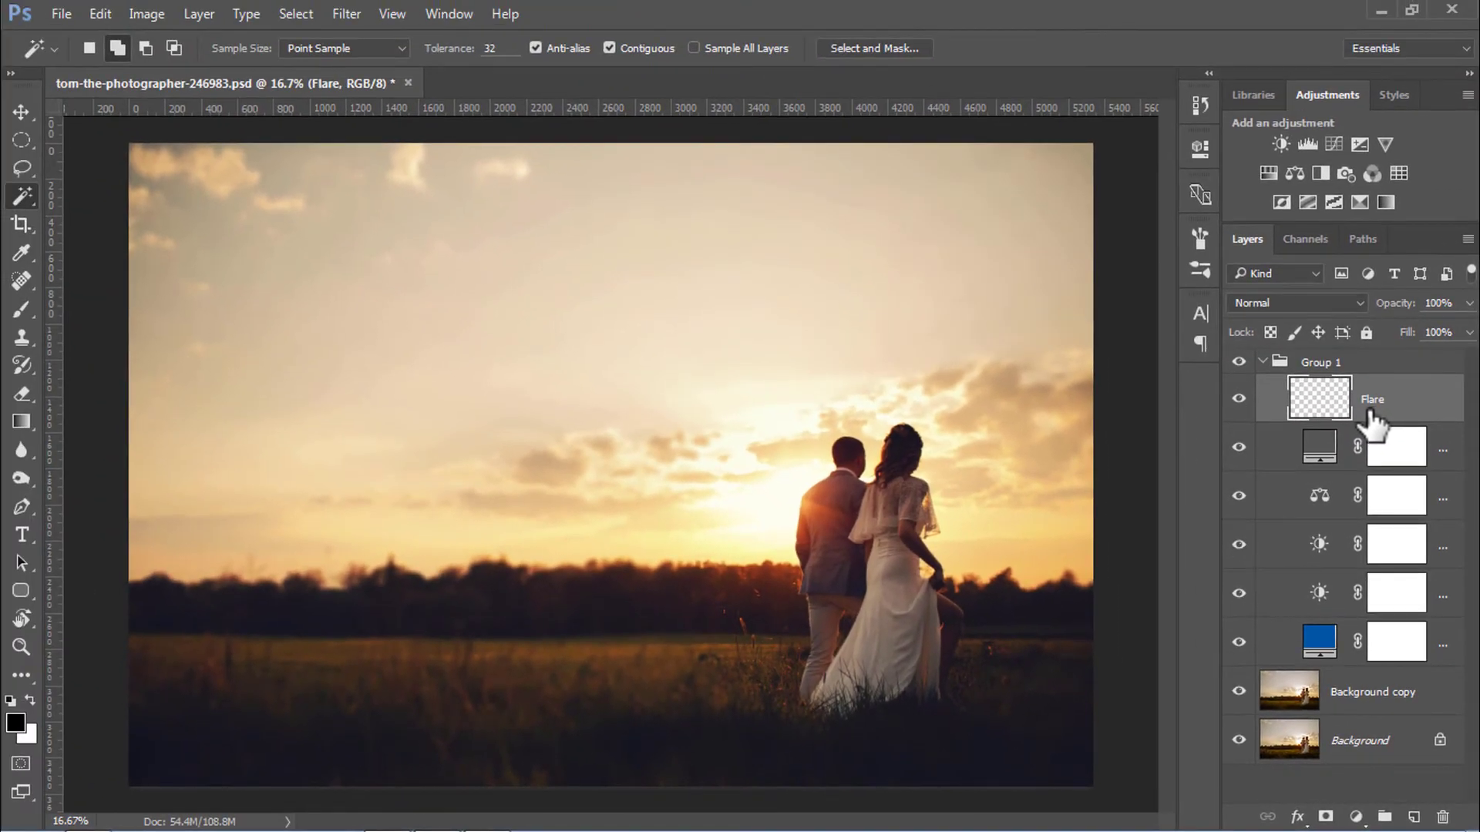
# Fill the Flare layer with black using the Paint Bucket and move it above Group 1.
pyautogui.rightClick(25, 428)
pyautogui.click(116, 443)
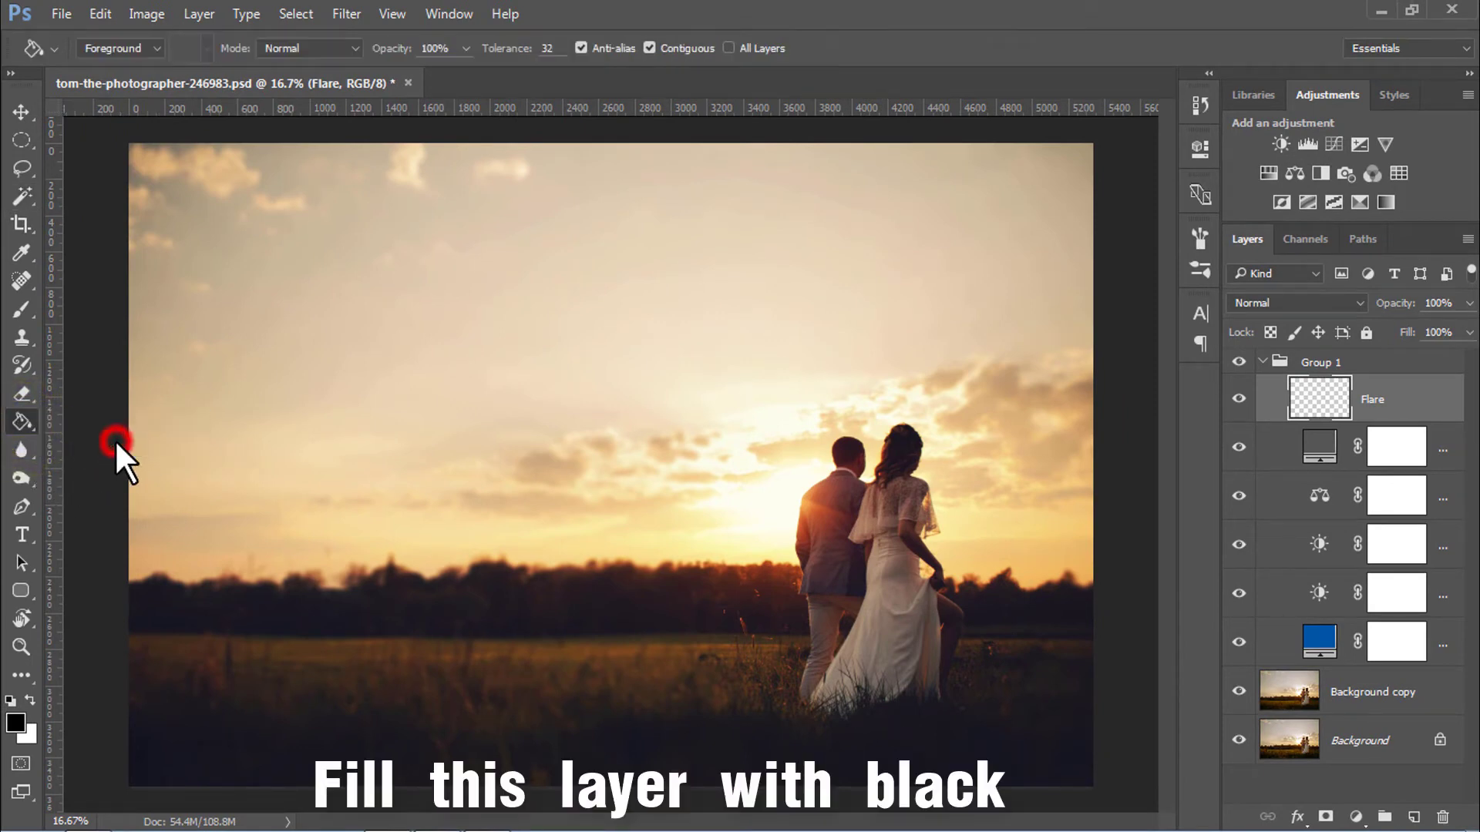
pyautogui.click(460, 385)
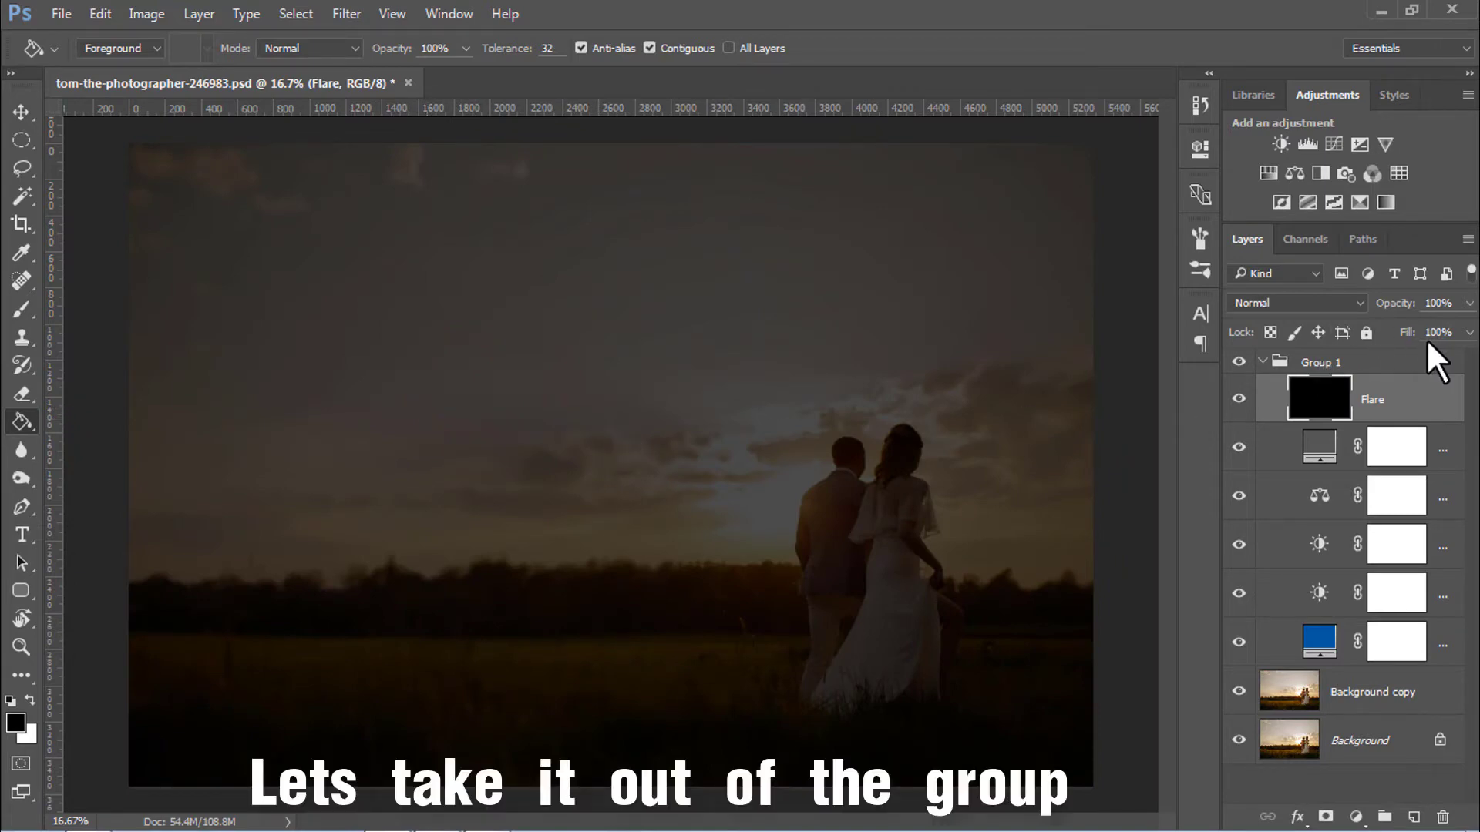
pyautogui.moveTo(1430, 382)
pyautogui.mouseDown()
pyautogui.moveTo(1371, 390)
pyautogui.moveTo(1360, 356)
pyautogui.mouseUp()
pyautogui.click(1341, 361)
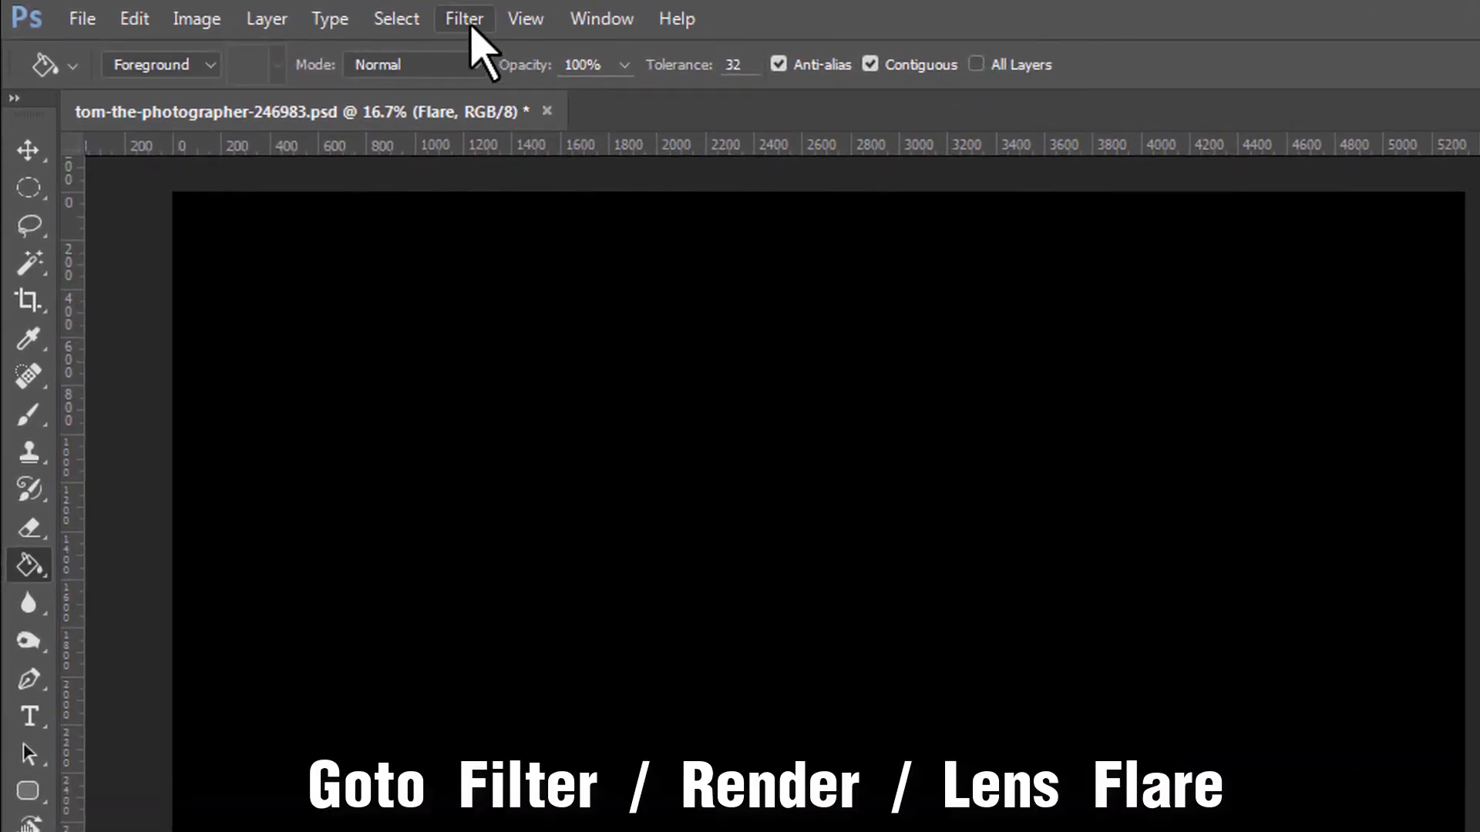
# Render a 50-300mm Zoom lens flare at 102% brightness, centred upper right, on the Flare layer.
pyautogui.click(472, 27)
pyautogui.moveTo(636, 478)
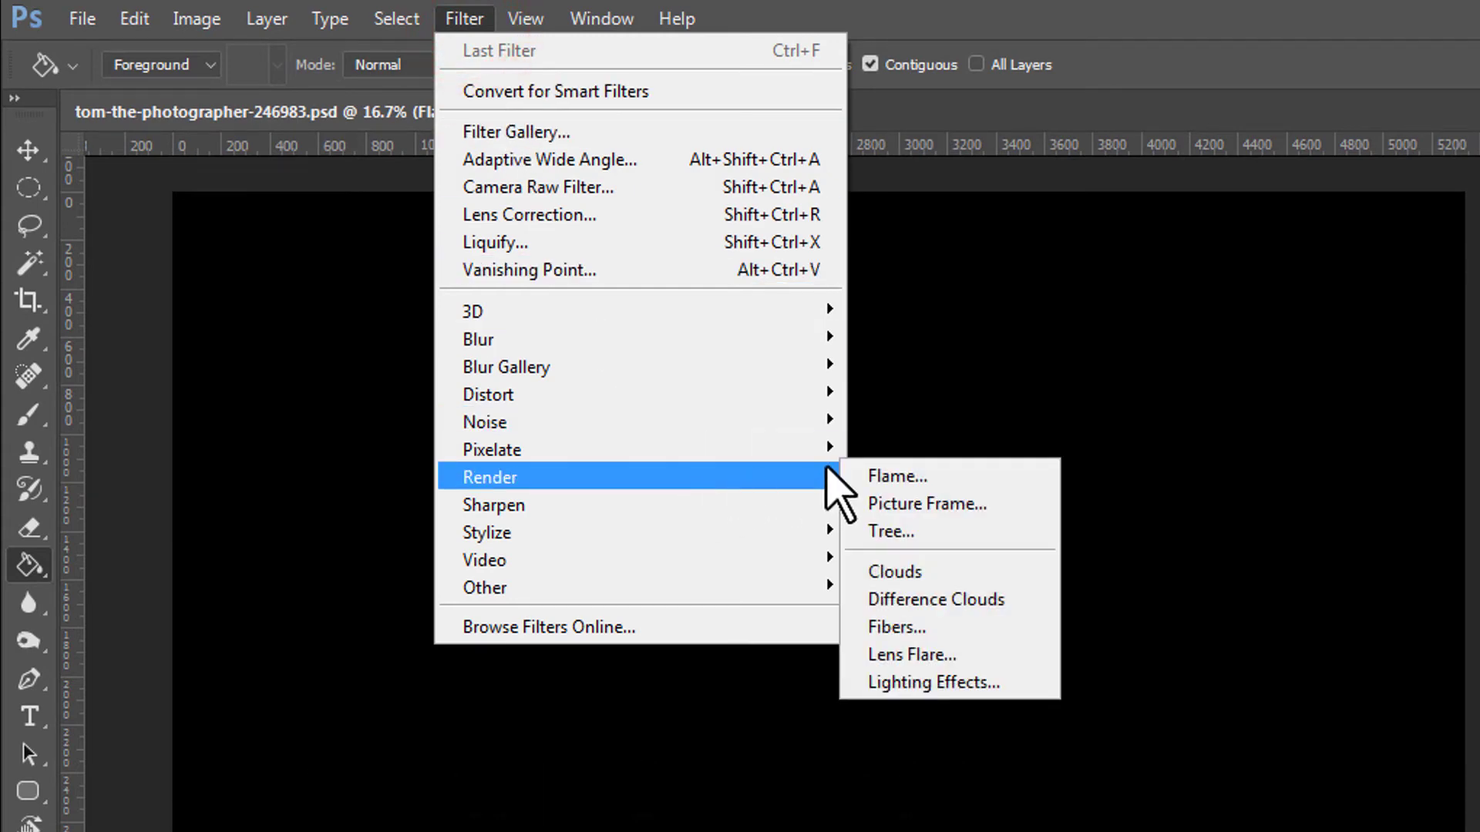
pyautogui.click(954, 655)
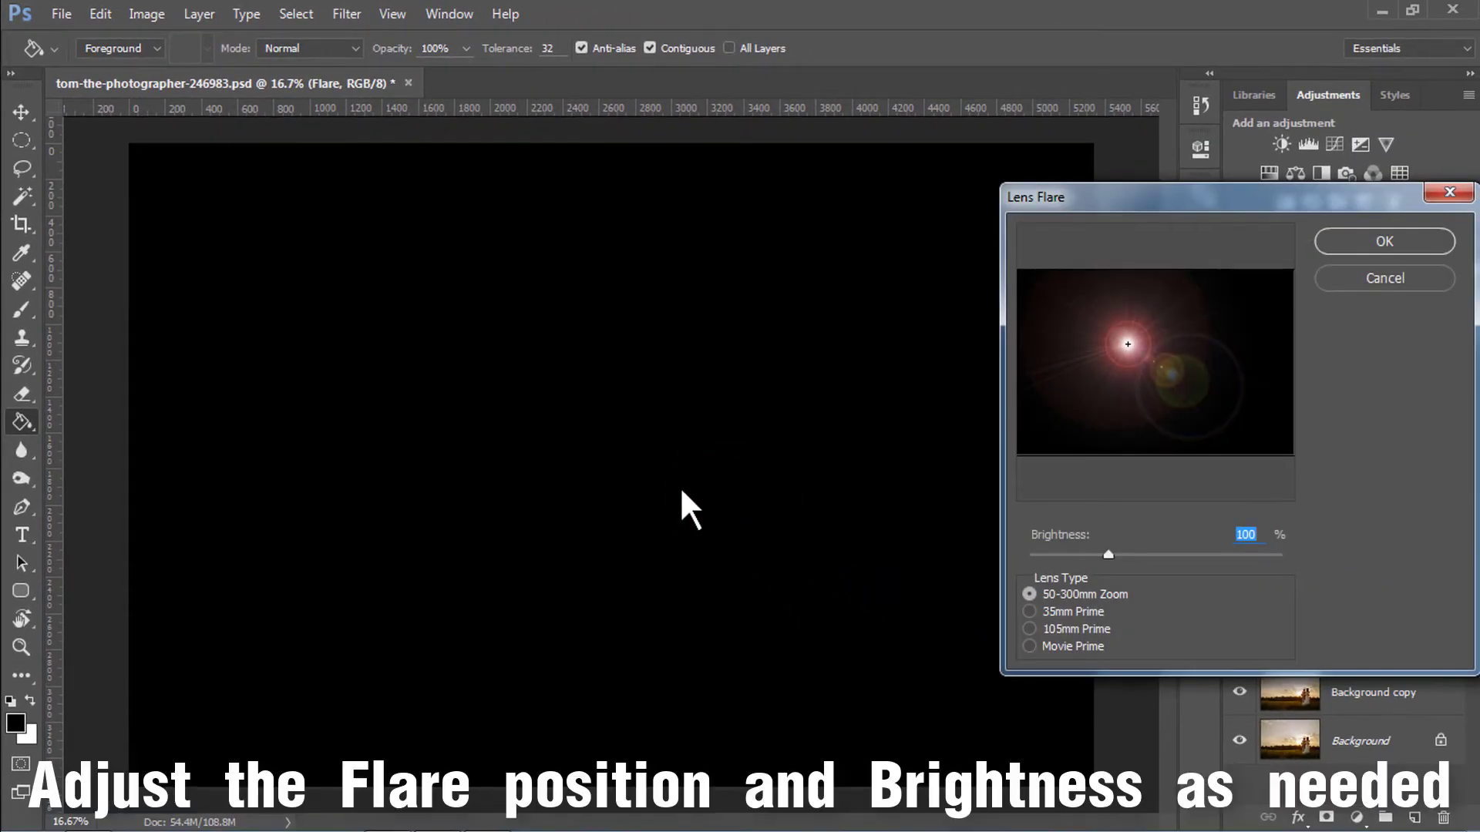
pyautogui.moveTo(1127, 345); pyautogui.dragTo(1213, 332)
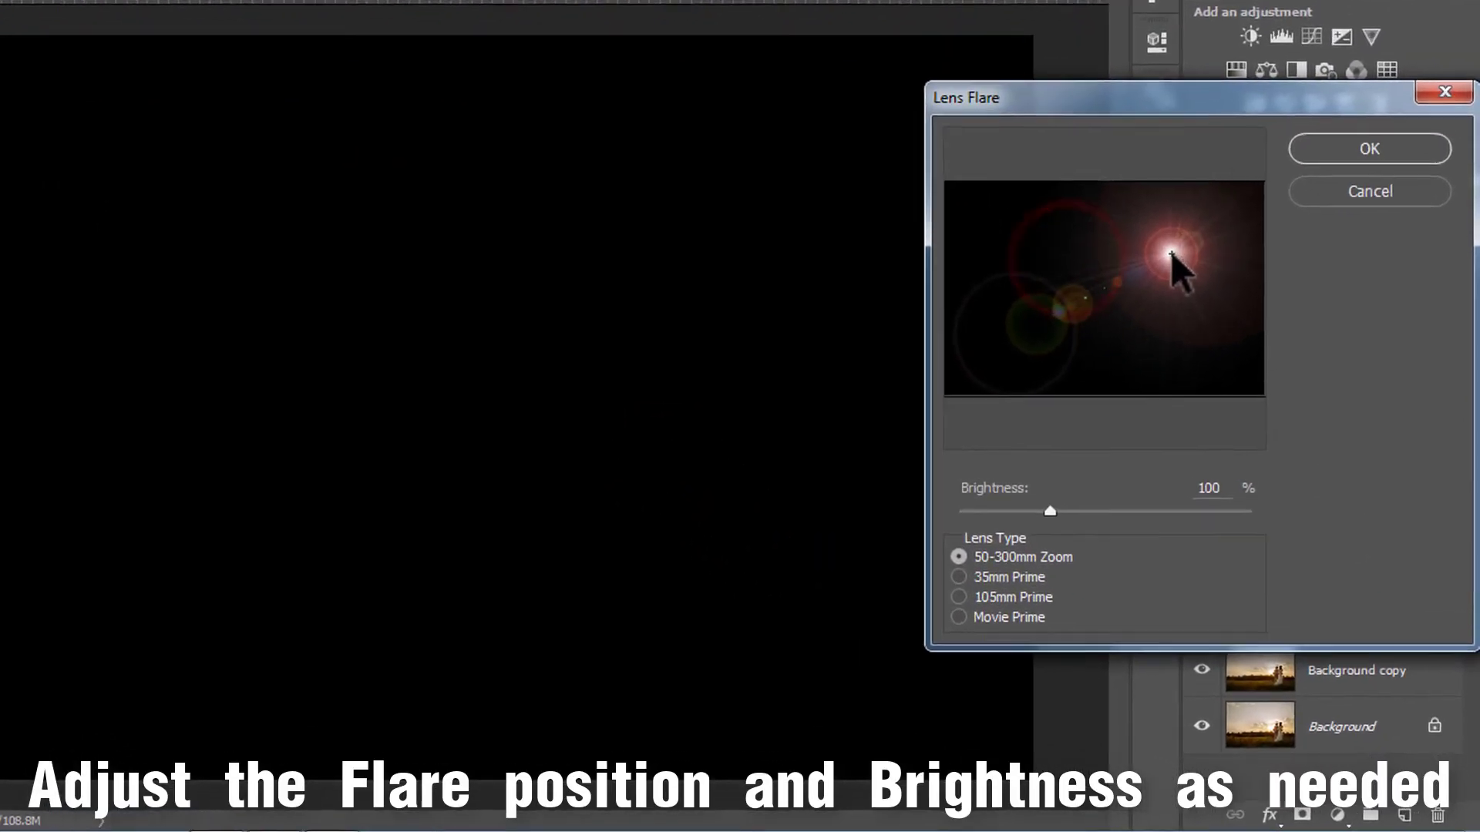
pyautogui.moveTo(1172, 255); pyautogui.dragTo(1154, 210)
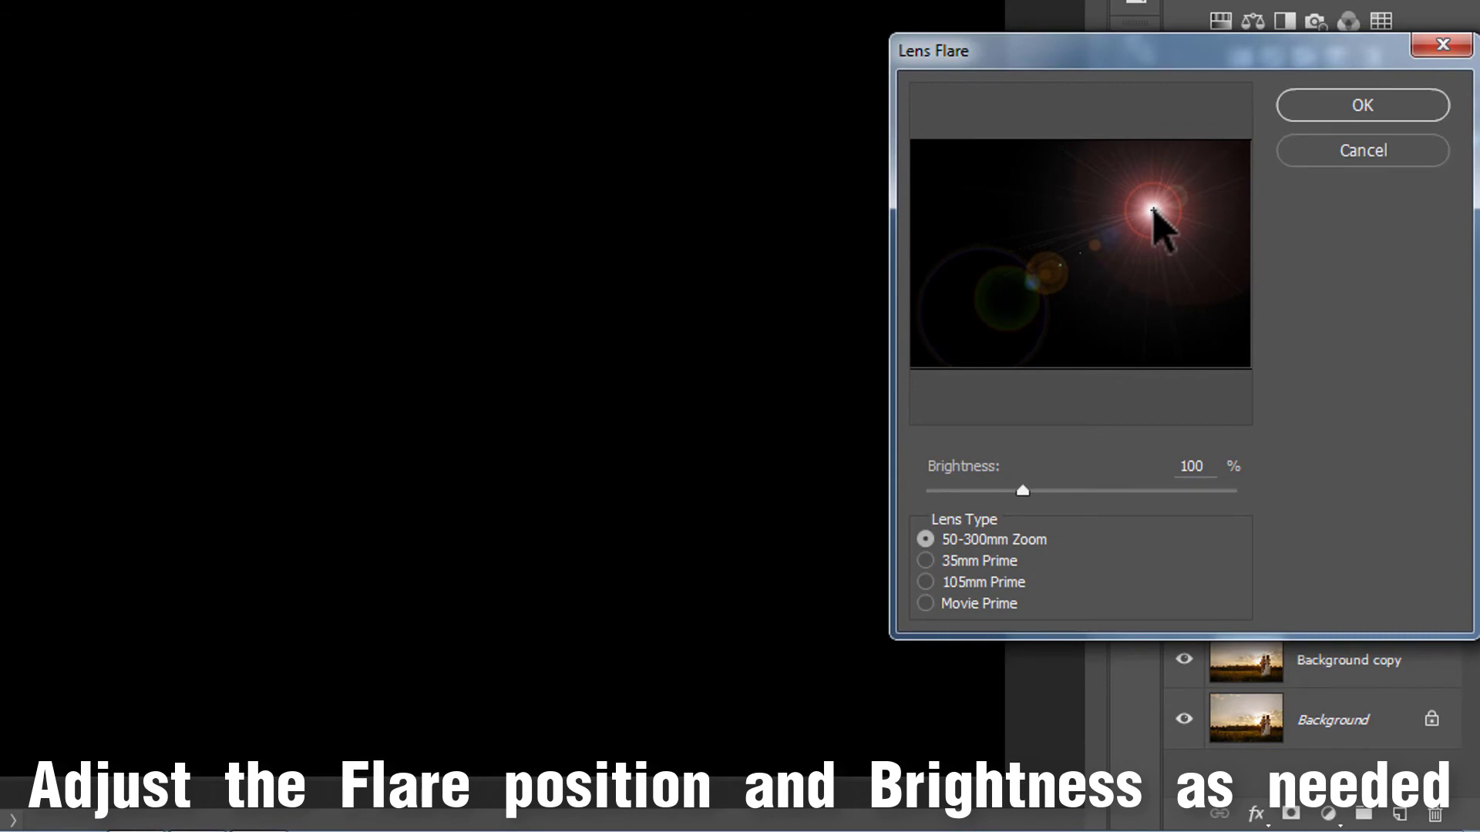
pyautogui.moveTo(1073, 264)
pyautogui.mouseDown()
pyautogui.moveTo(1174, 210)
pyautogui.moveTo(1094, 238)
pyautogui.moveTo(1137, 214)
pyautogui.mouseUp()
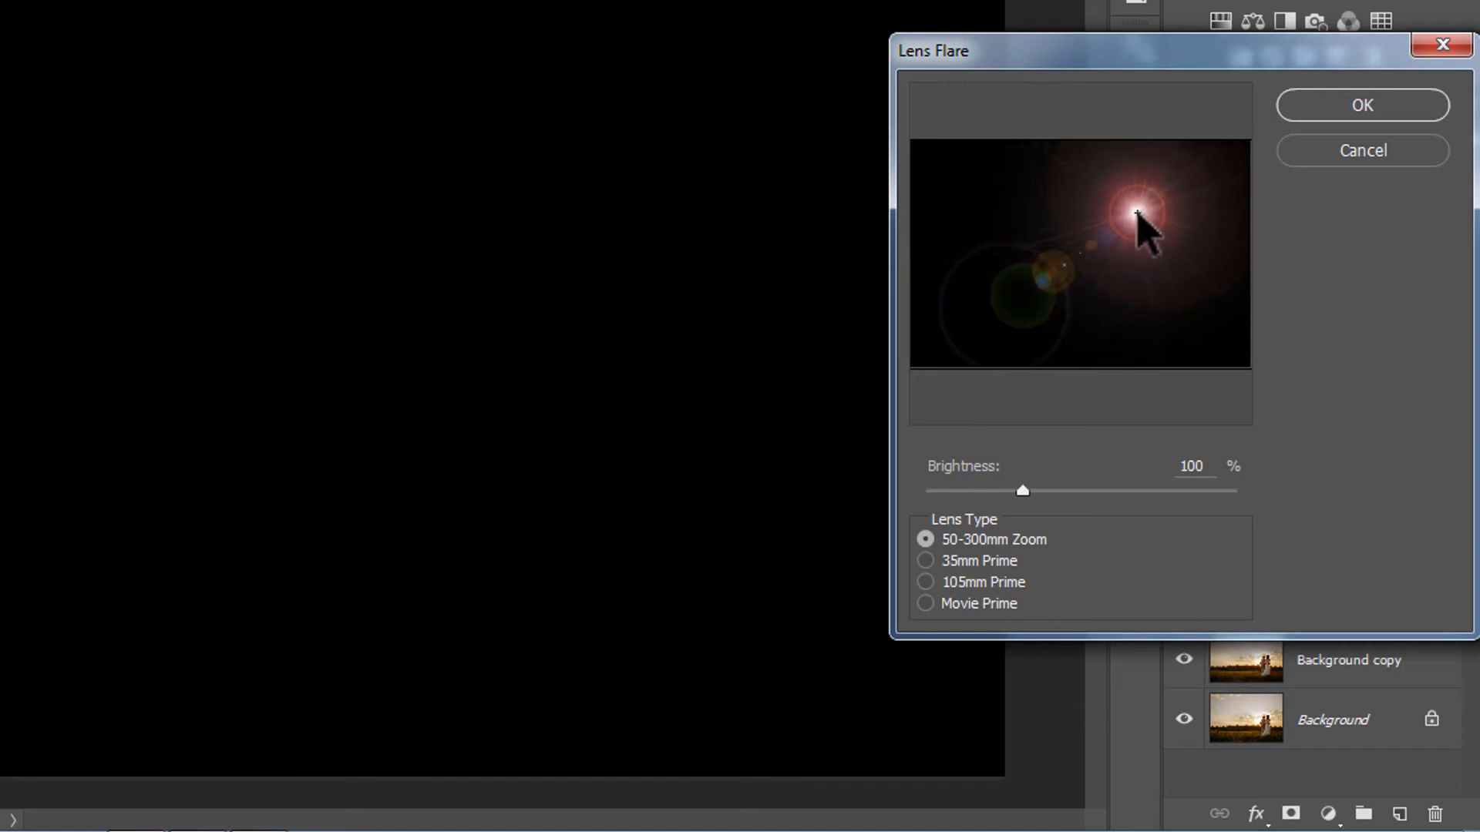
pyautogui.moveTo(1022, 493)
pyautogui.mouseDown()
pyautogui.moveTo(995, 490)
pyautogui.moveTo(1028, 490)
pyautogui.mouseUp()
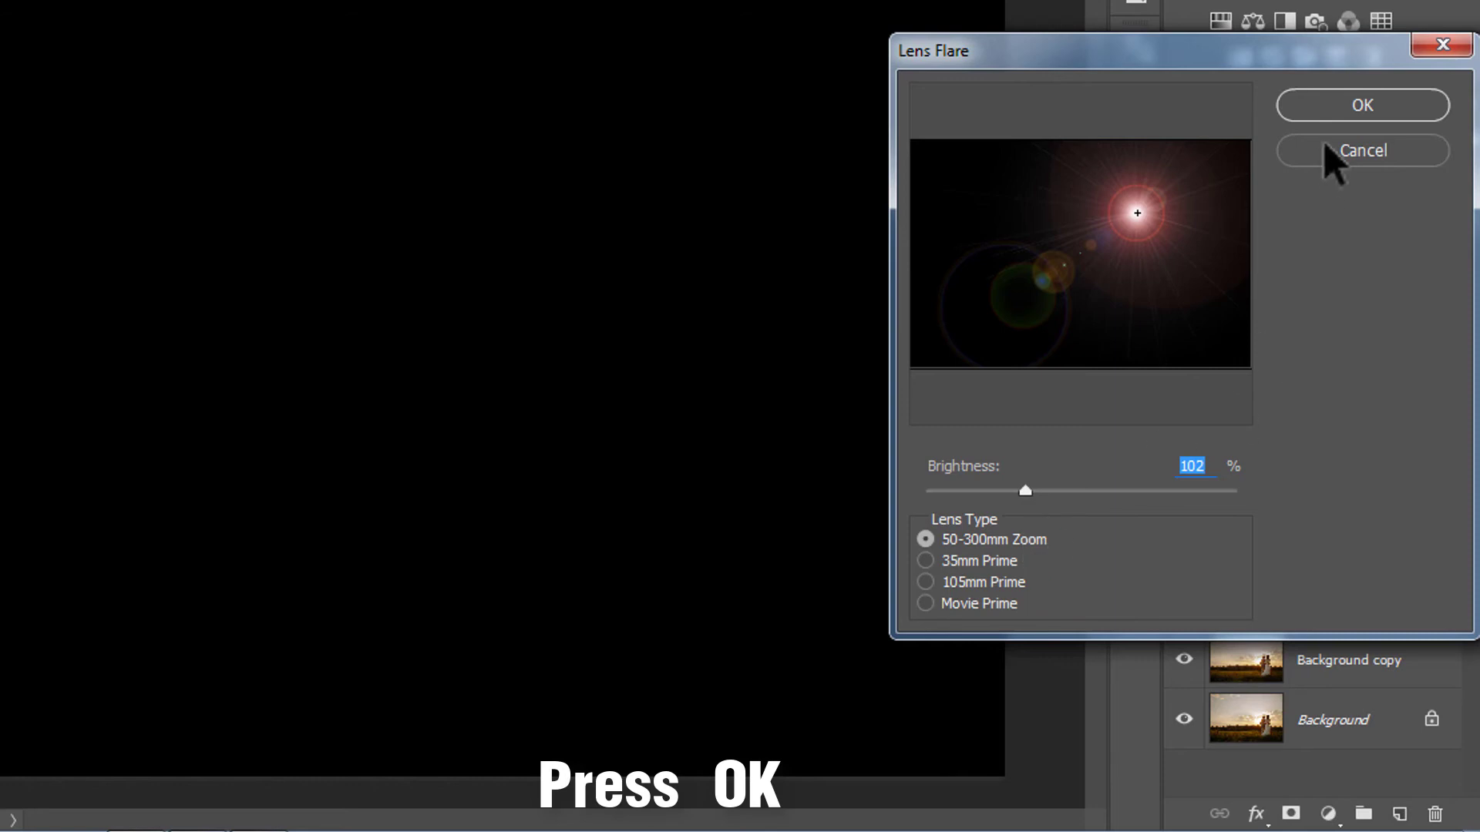
pyautogui.click(1342, 108)
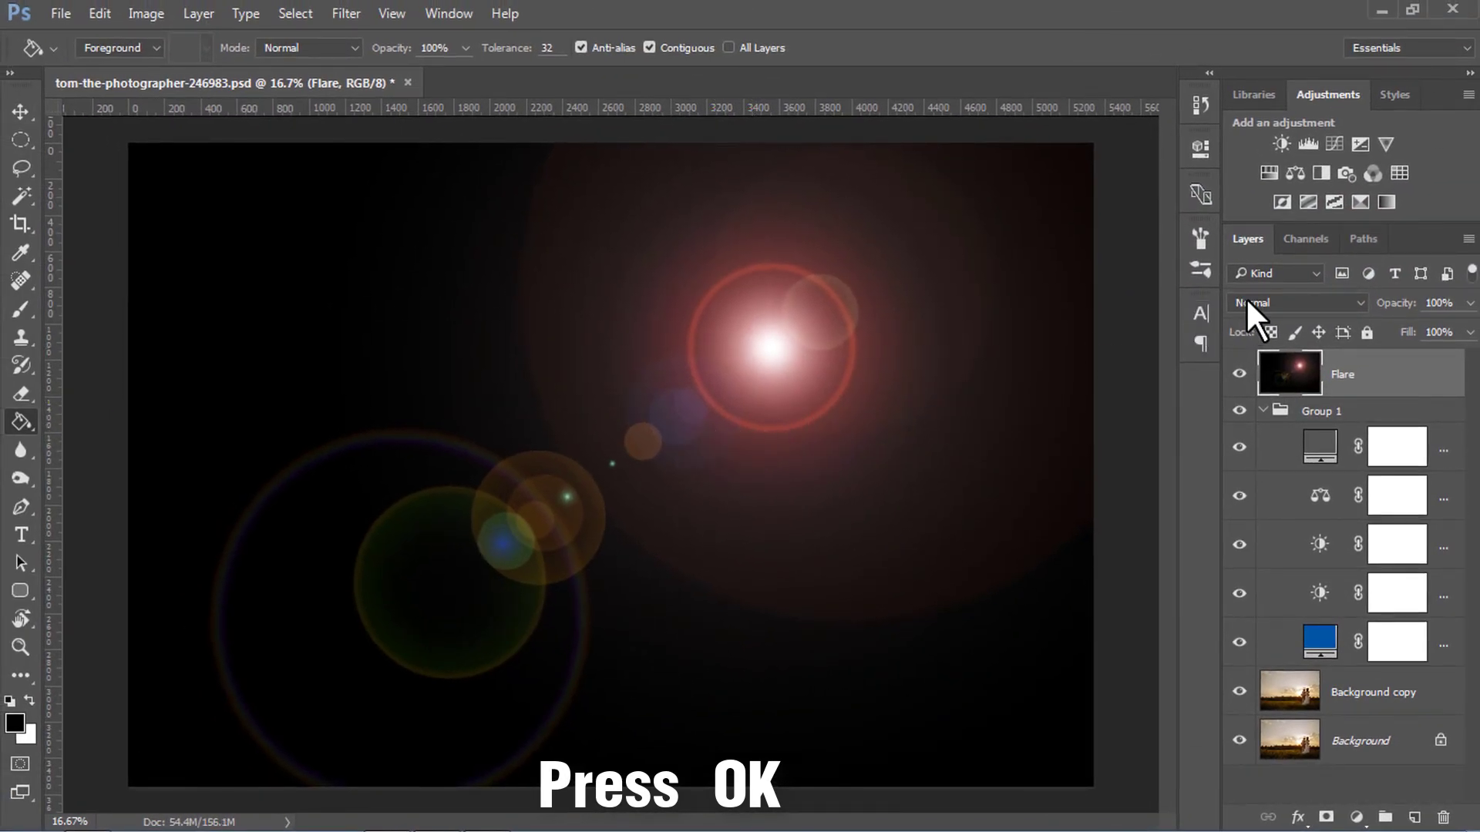
# Blend the Flare layer in Screen mode and move its glow down onto the setting sun.
pyautogui.click(1245, 299)
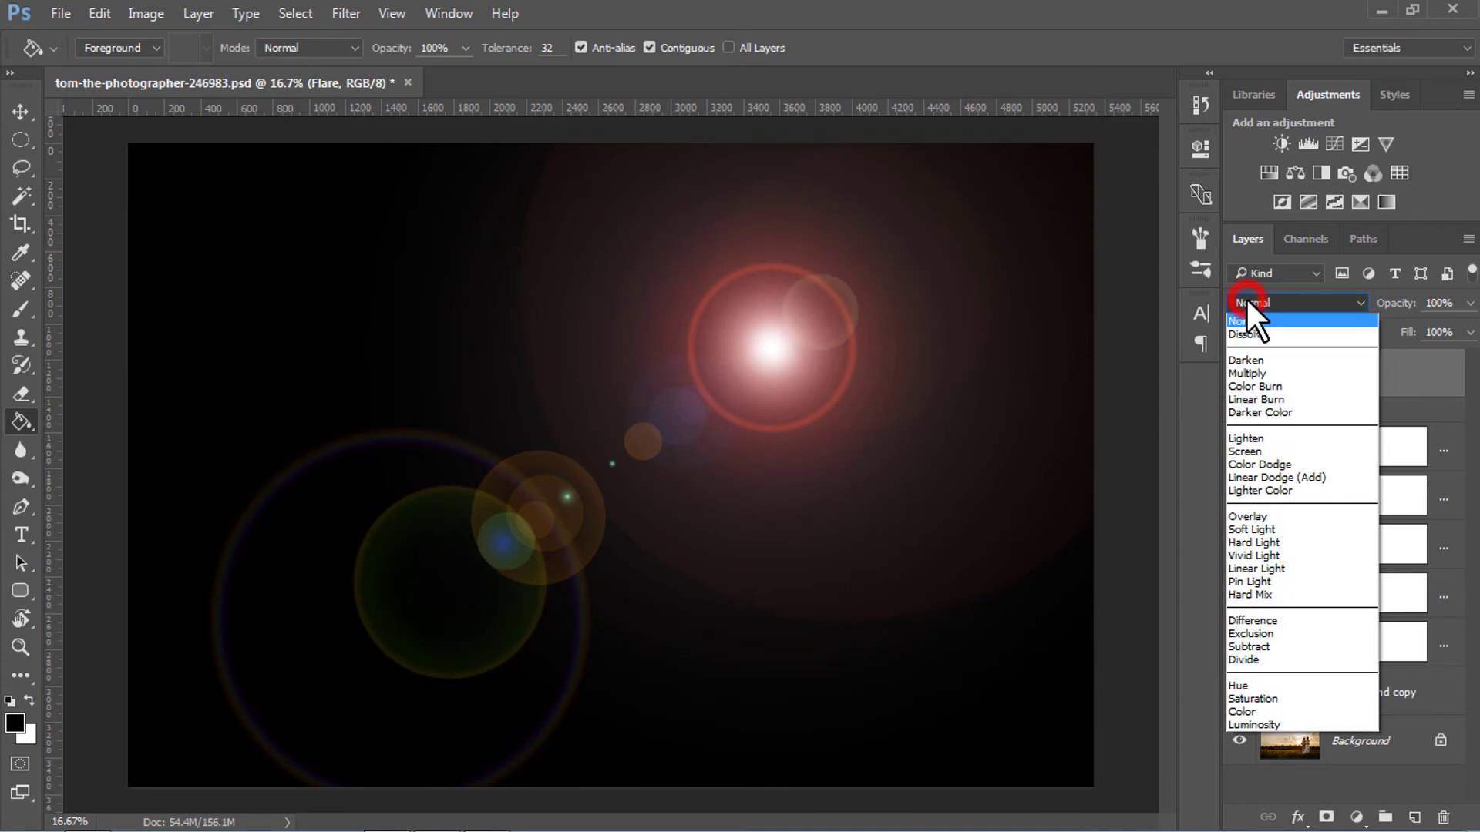
pyautogui.click(1250, 452)
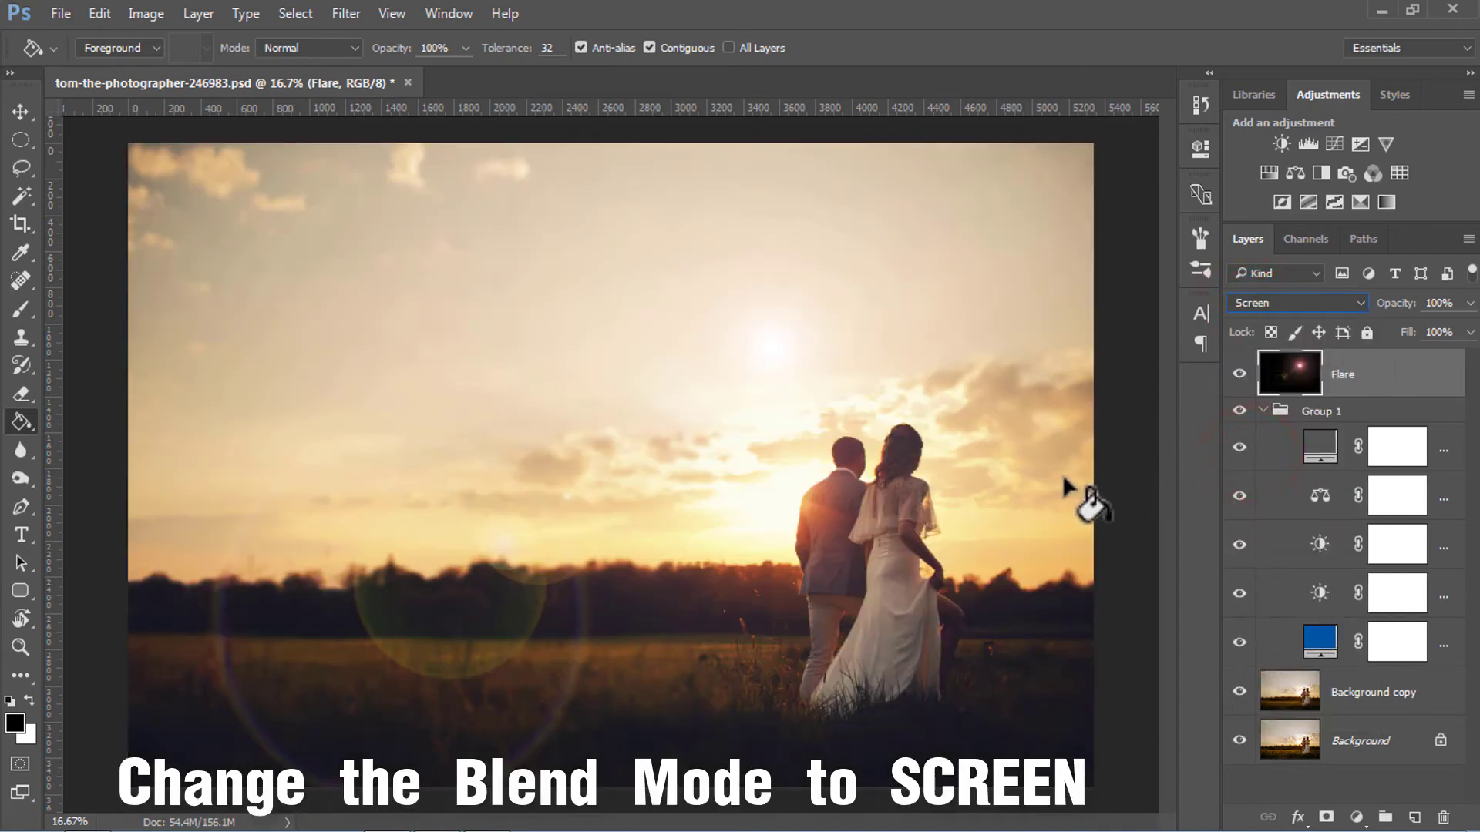
pyautogui.click(20, 112)
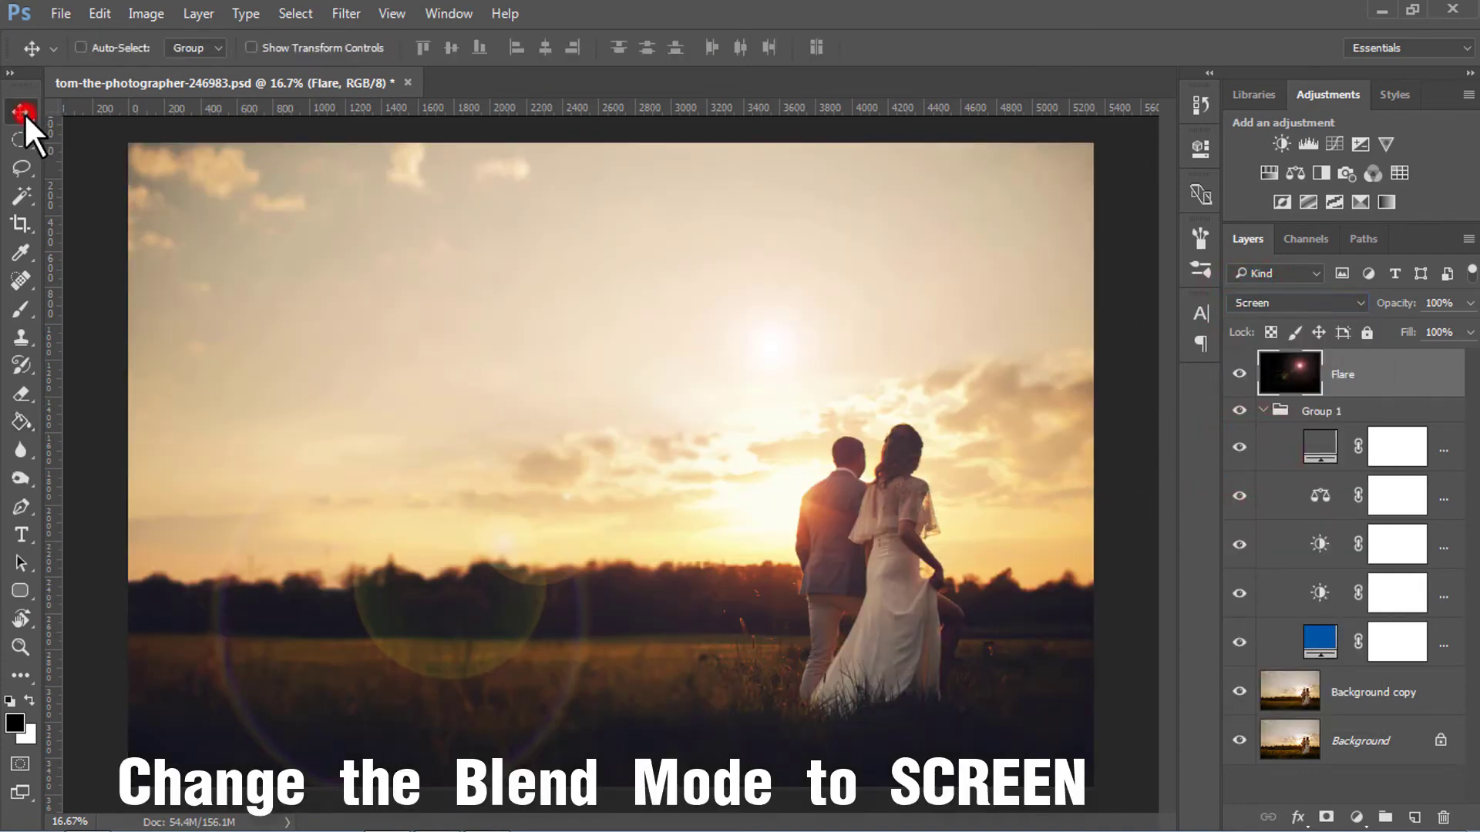
pyautogui.moveTo(765, 346)
pyautogui.mouseDown()
pyautogui.moveTo(761, 493)
pyautogui.moveTo(757, 478)
pyautogui.mouseUp()
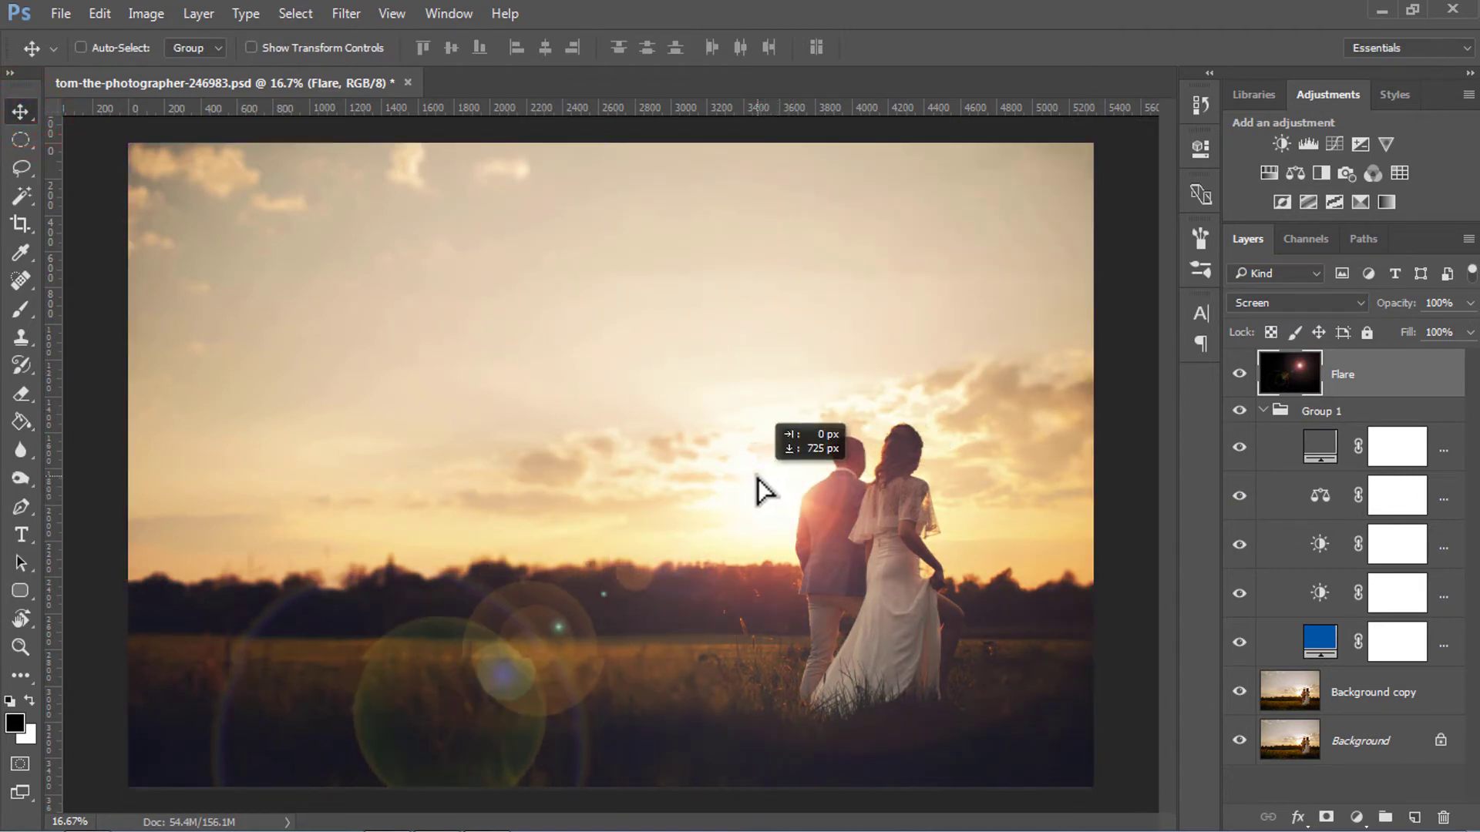
pyautogui.moveTo(757, 477); pyautogui.dragTo(748, 479)
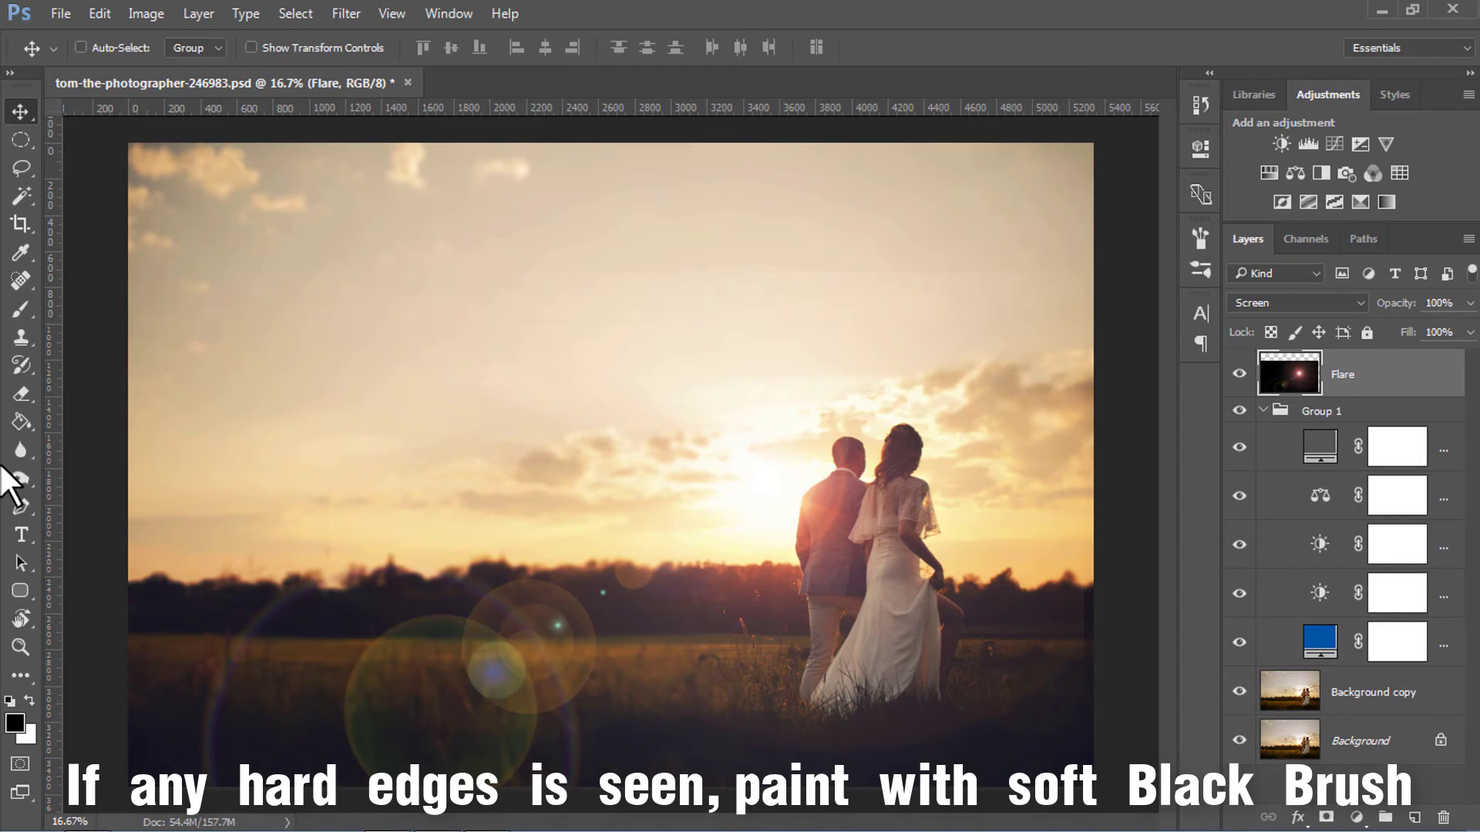
# Set up a soft round brush at 0% hardness and about 1811 px size.
pyautogui.click(13, 310)
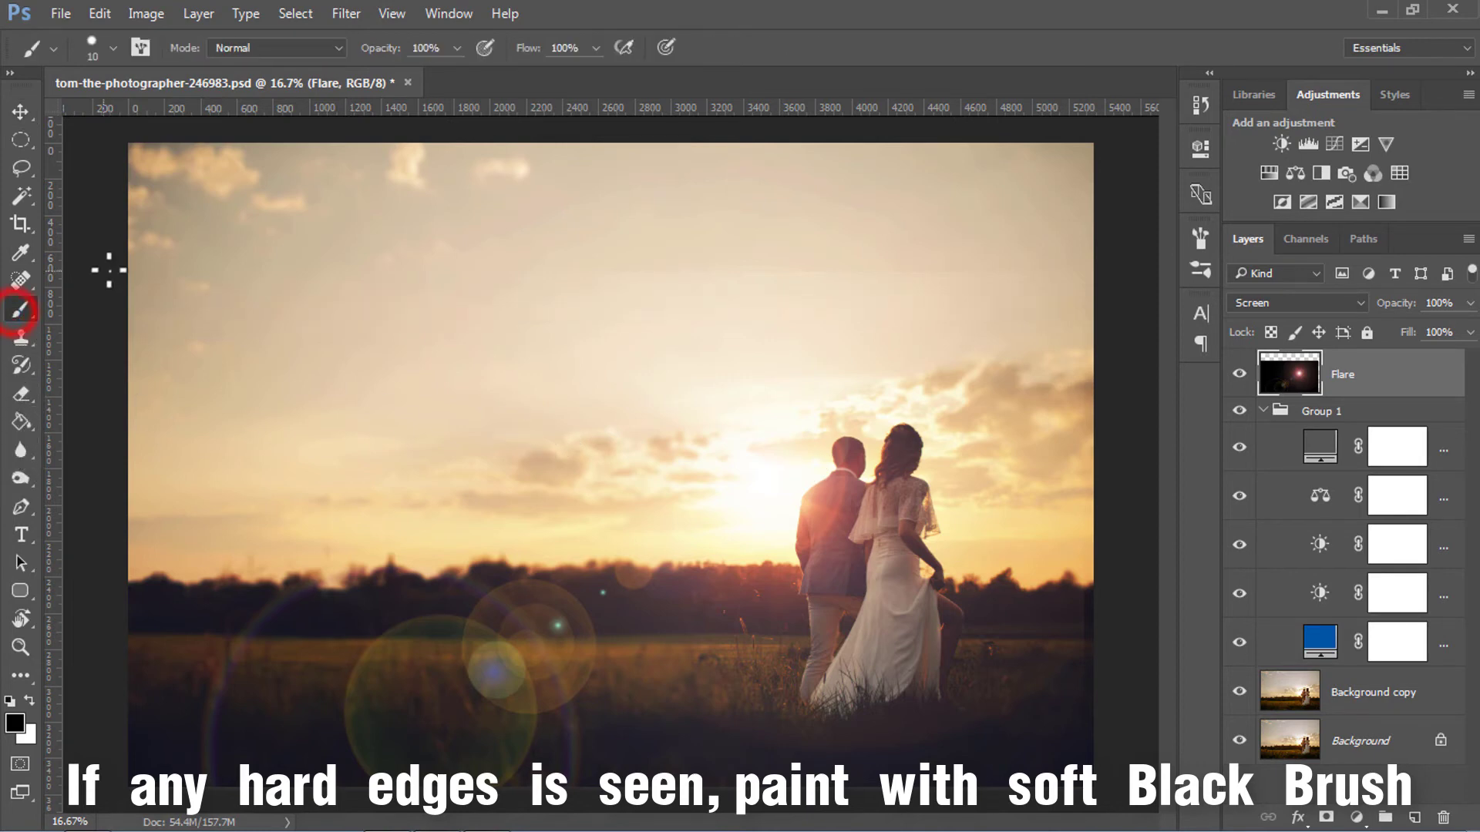
pyautogui.rightClick(257, 231)
pyautogui.moveTo(393, 324); pyautogui.dragTo(340, 320)
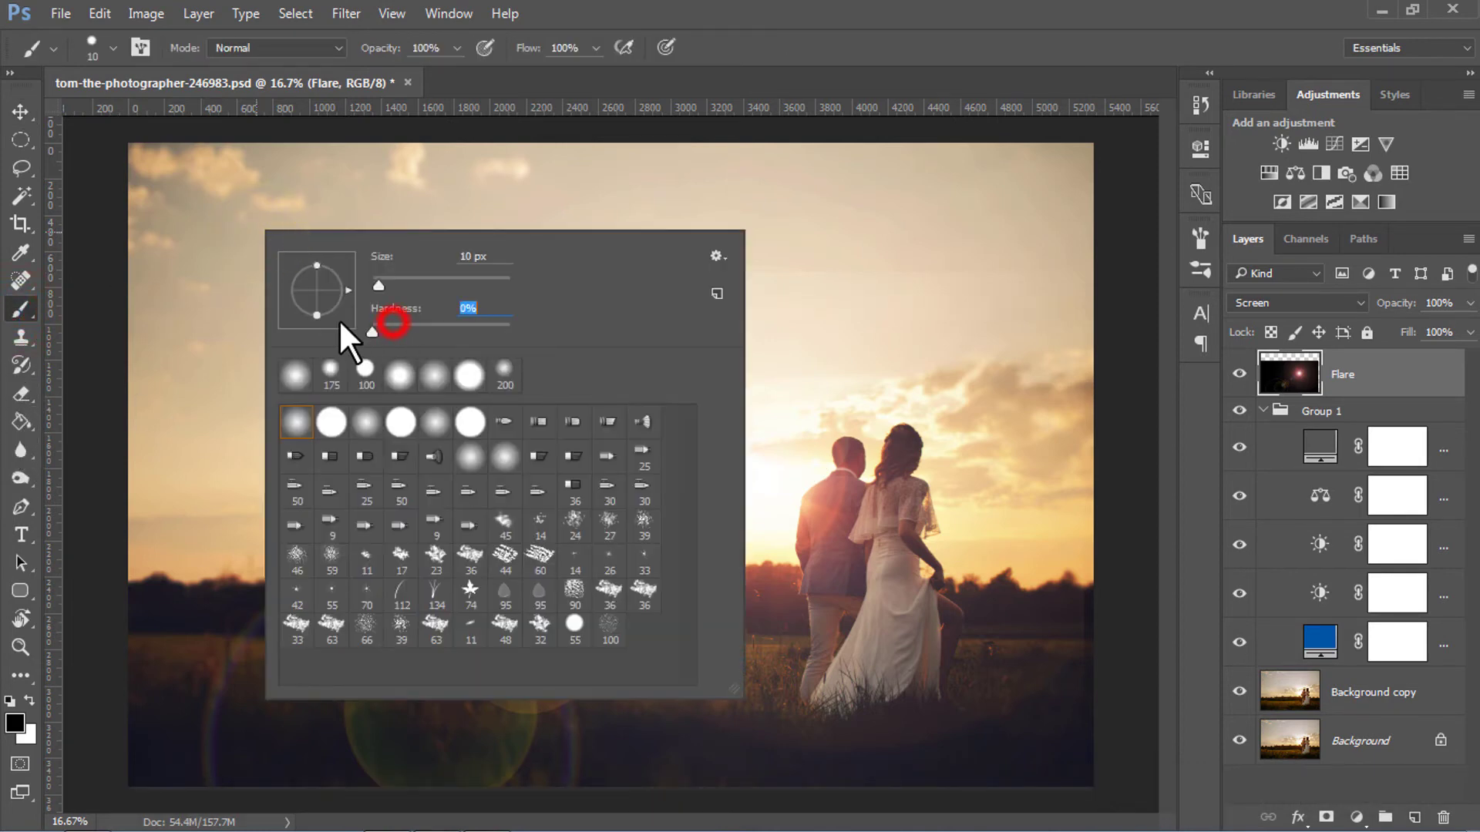
pyautogui.moveTo(419, 279); pyautogui.dragTo(451, 279)
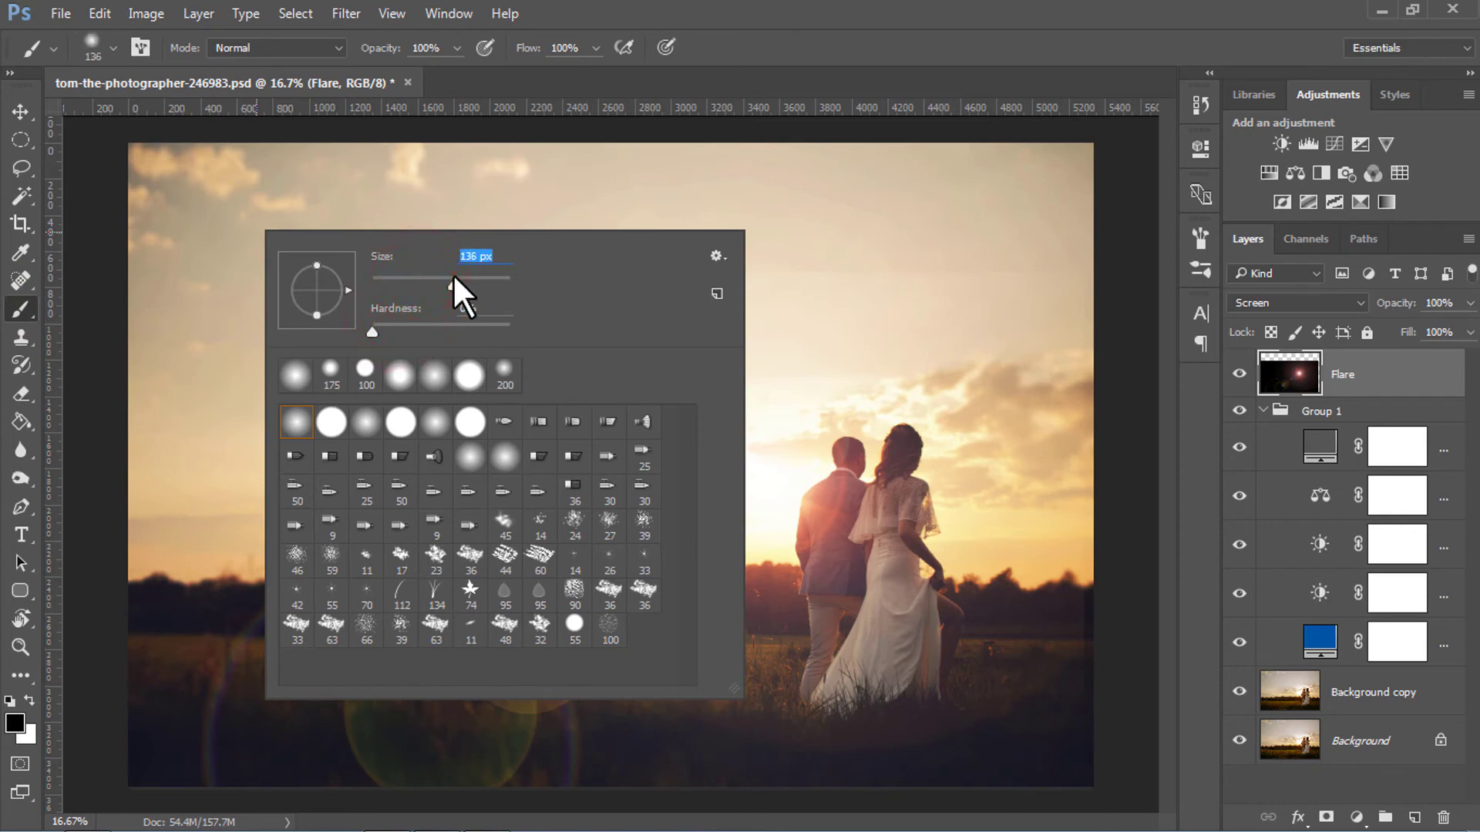
pyautogui.click(367, 423)
pyautogui.moveTo(495, 279); pyautogui.dragTo(986, 25)
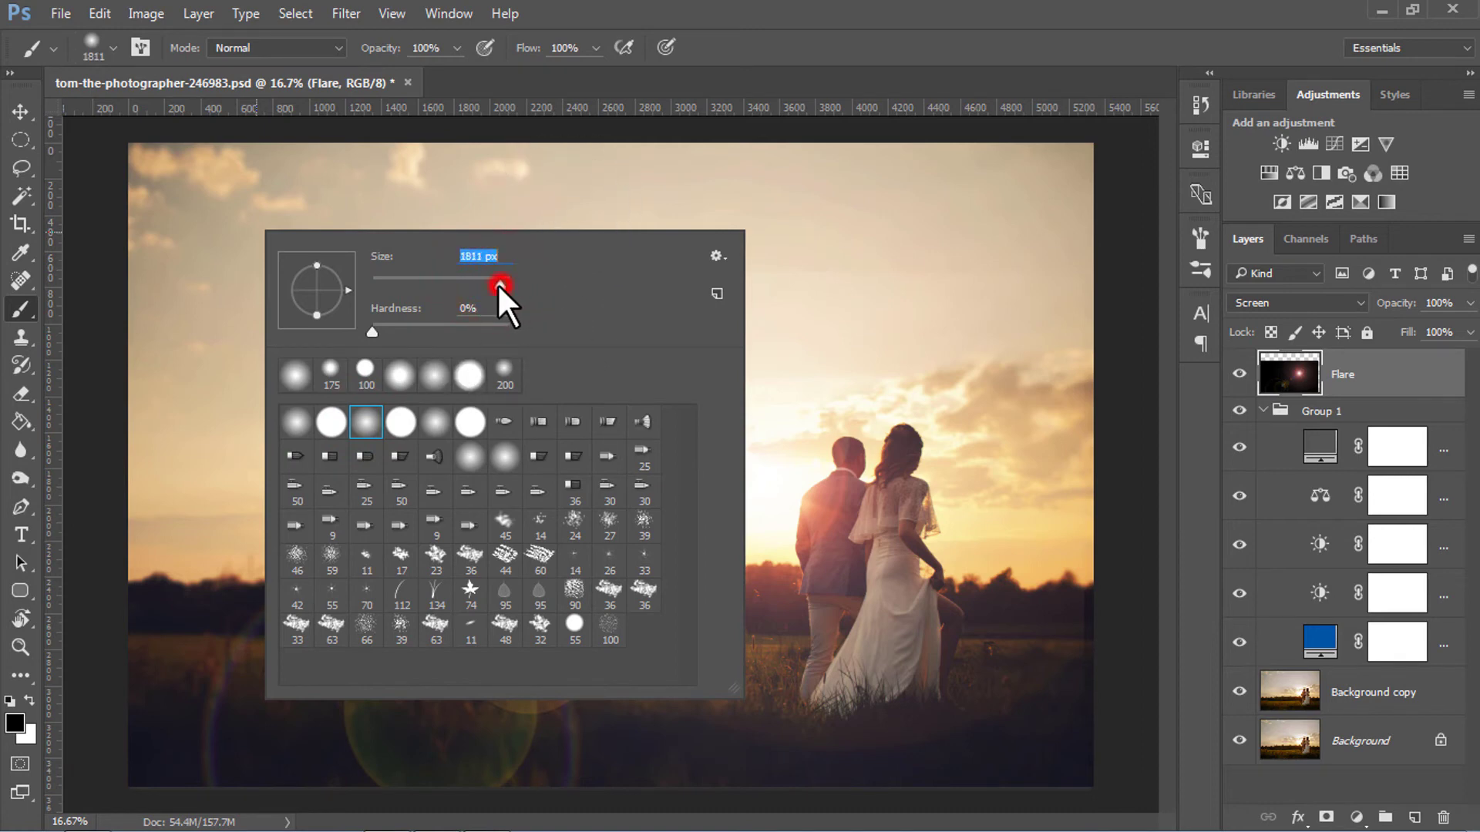
pyautogui.click(986, 25)
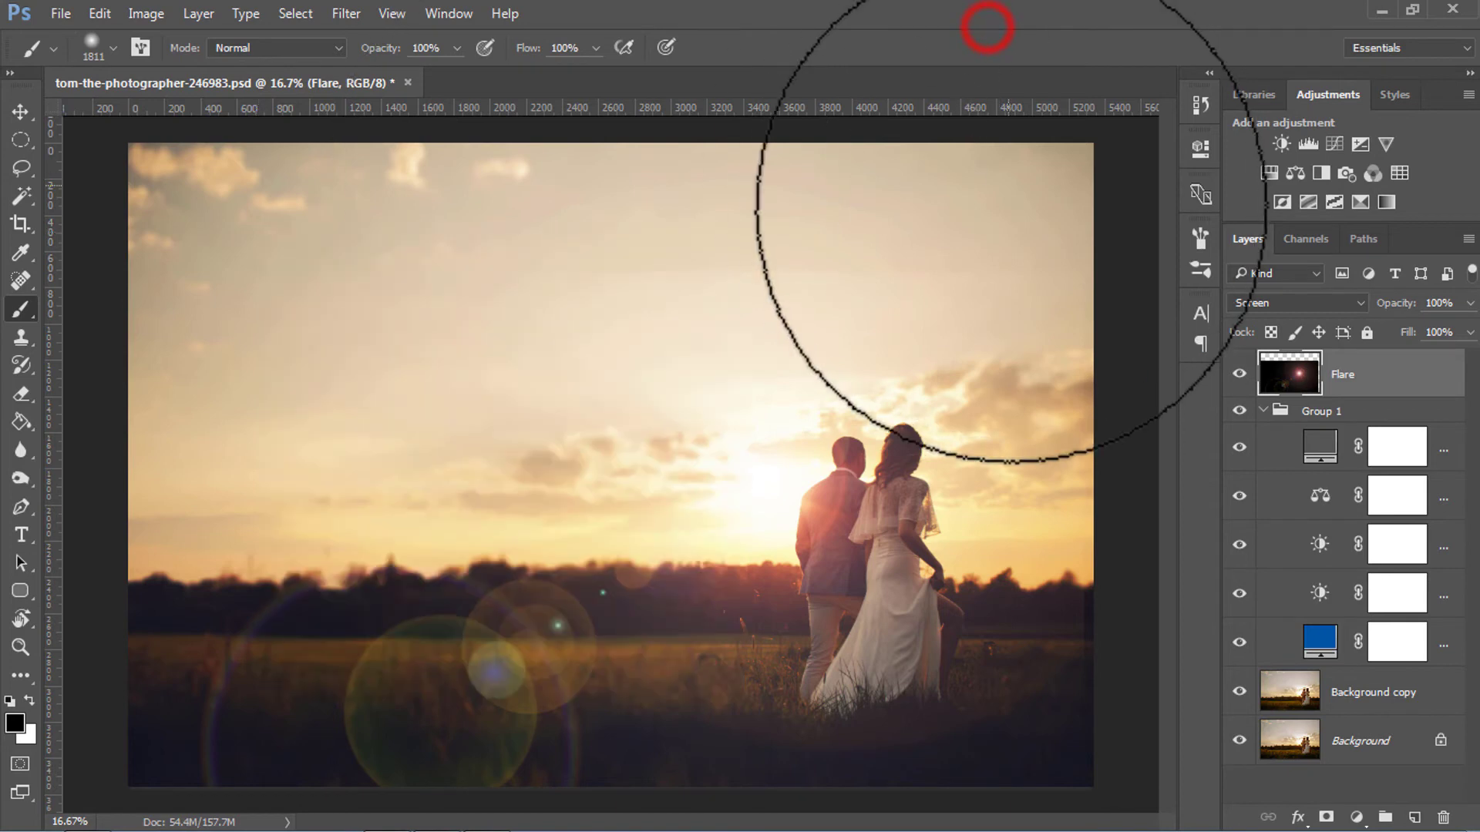
# Paint black over the upper-right sky to soften the flare's hard edges.
pyautogui.click(1025, 208)
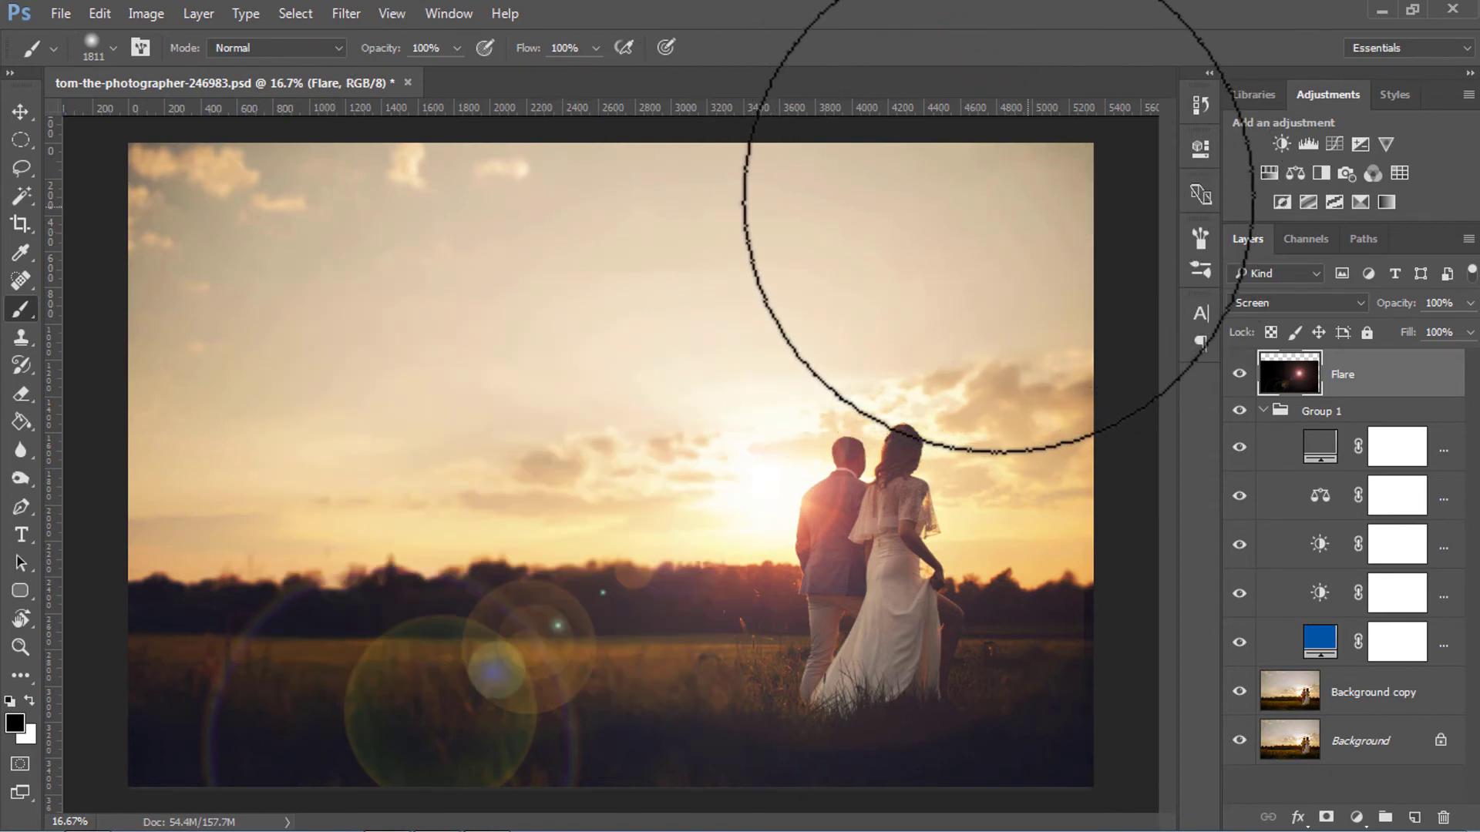
pyautogui.click(998, 198)
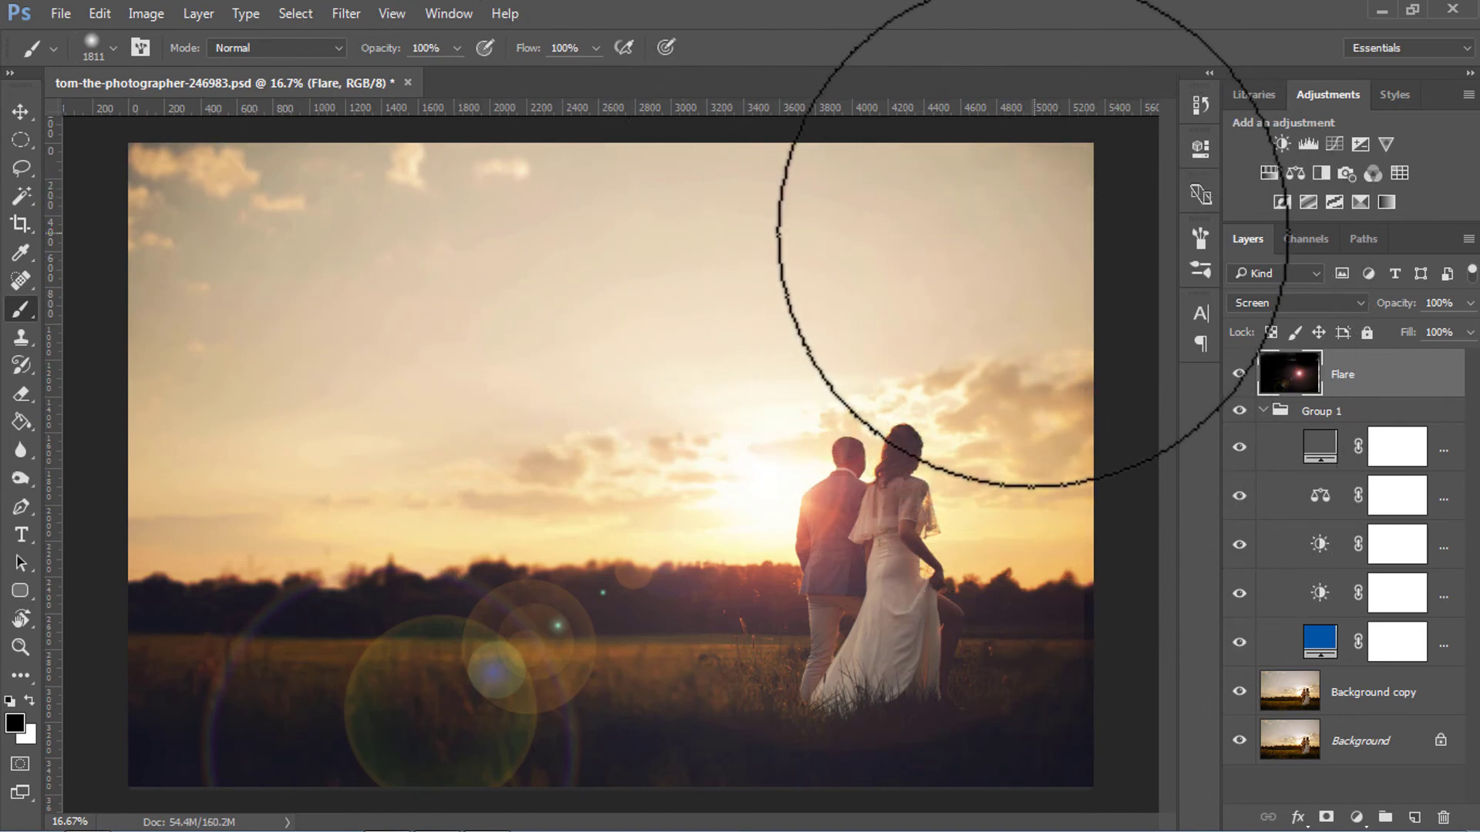
pyautogui.click(1031, 231)
pyautogui.click(1240, 376)
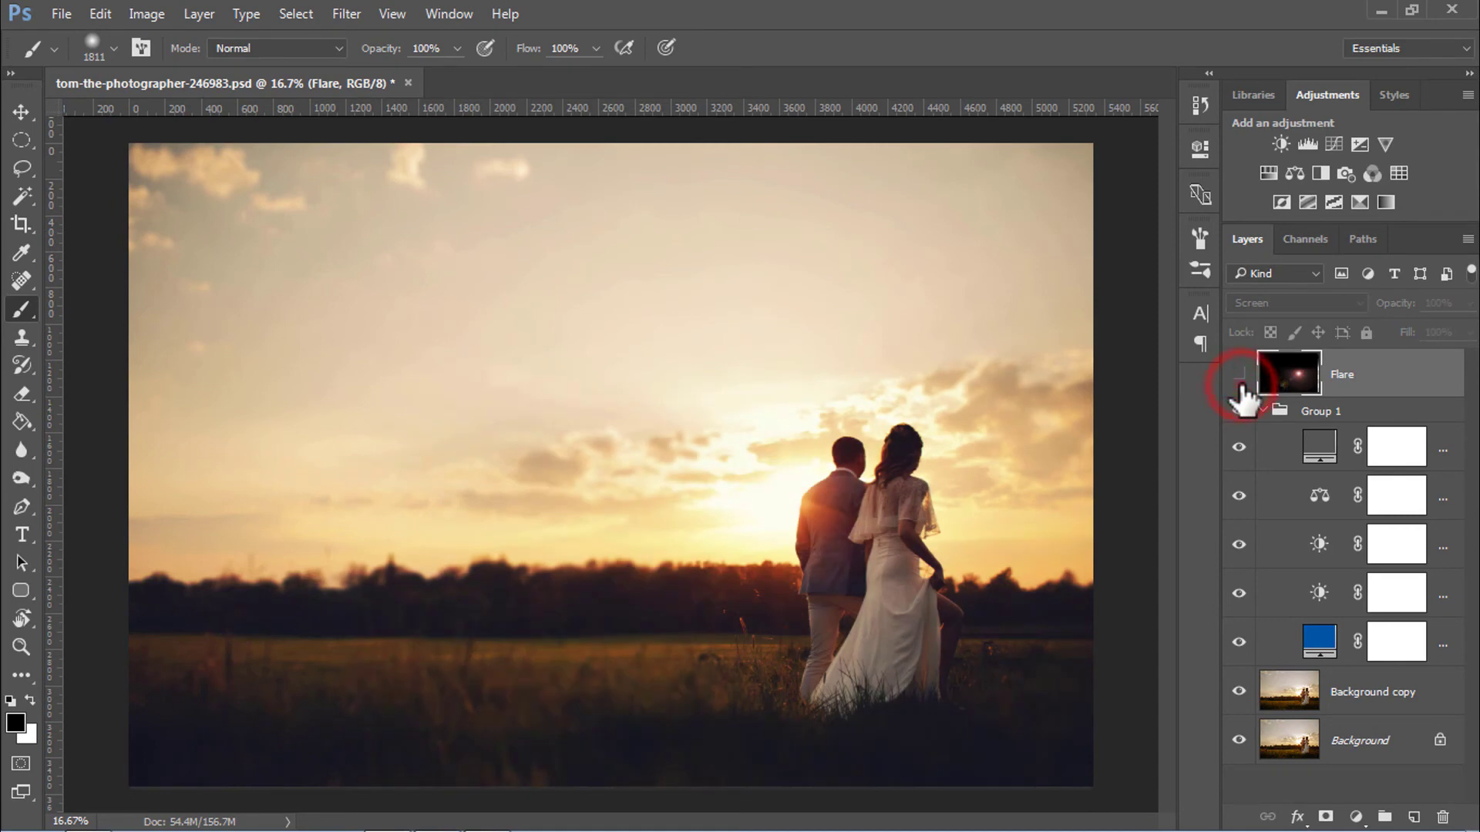
pyautogui.click(1239, 376)
pyautogui.click(1239, 375)
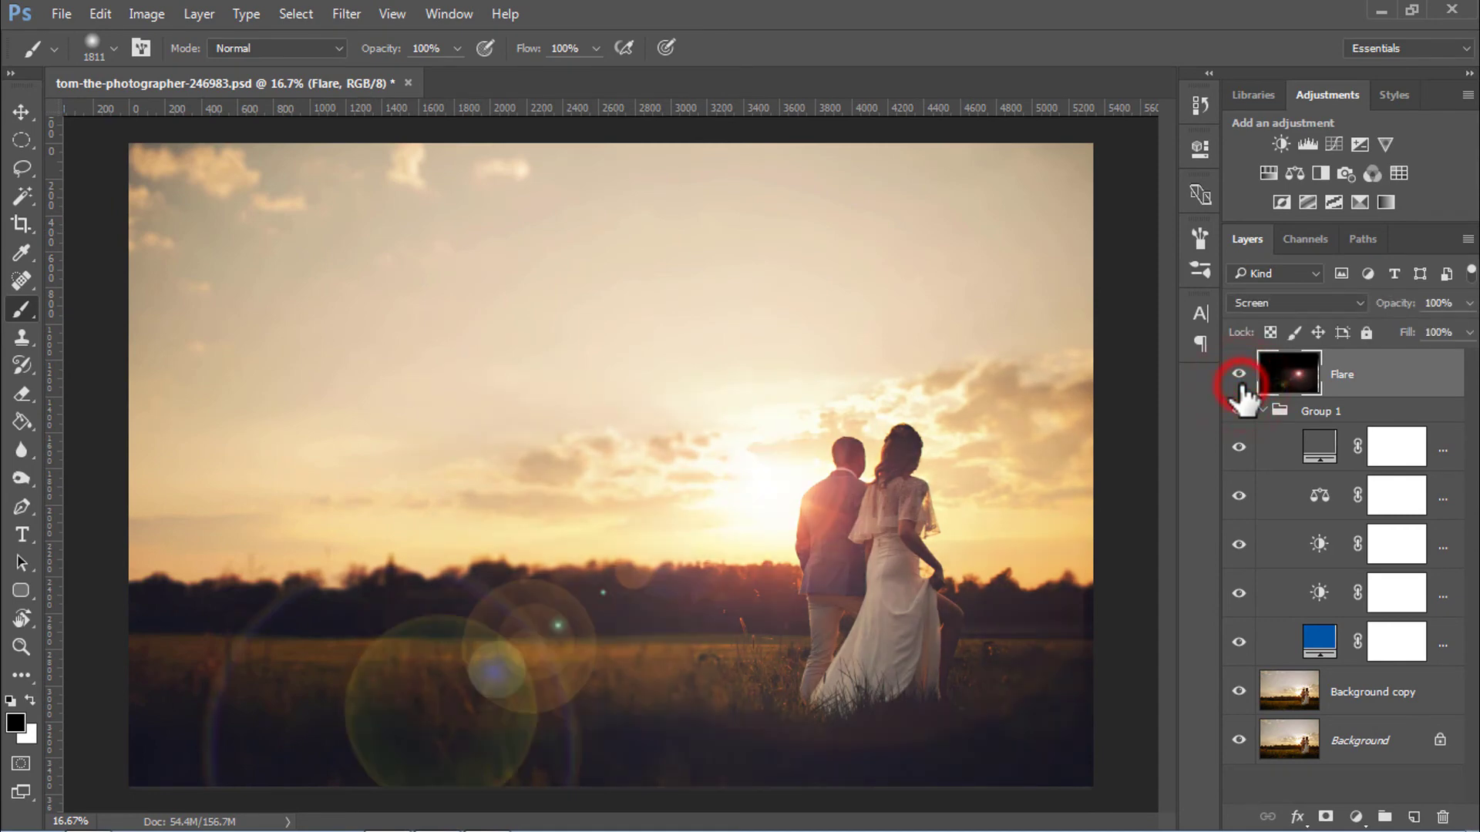
pyautogui.click(1239, 375)
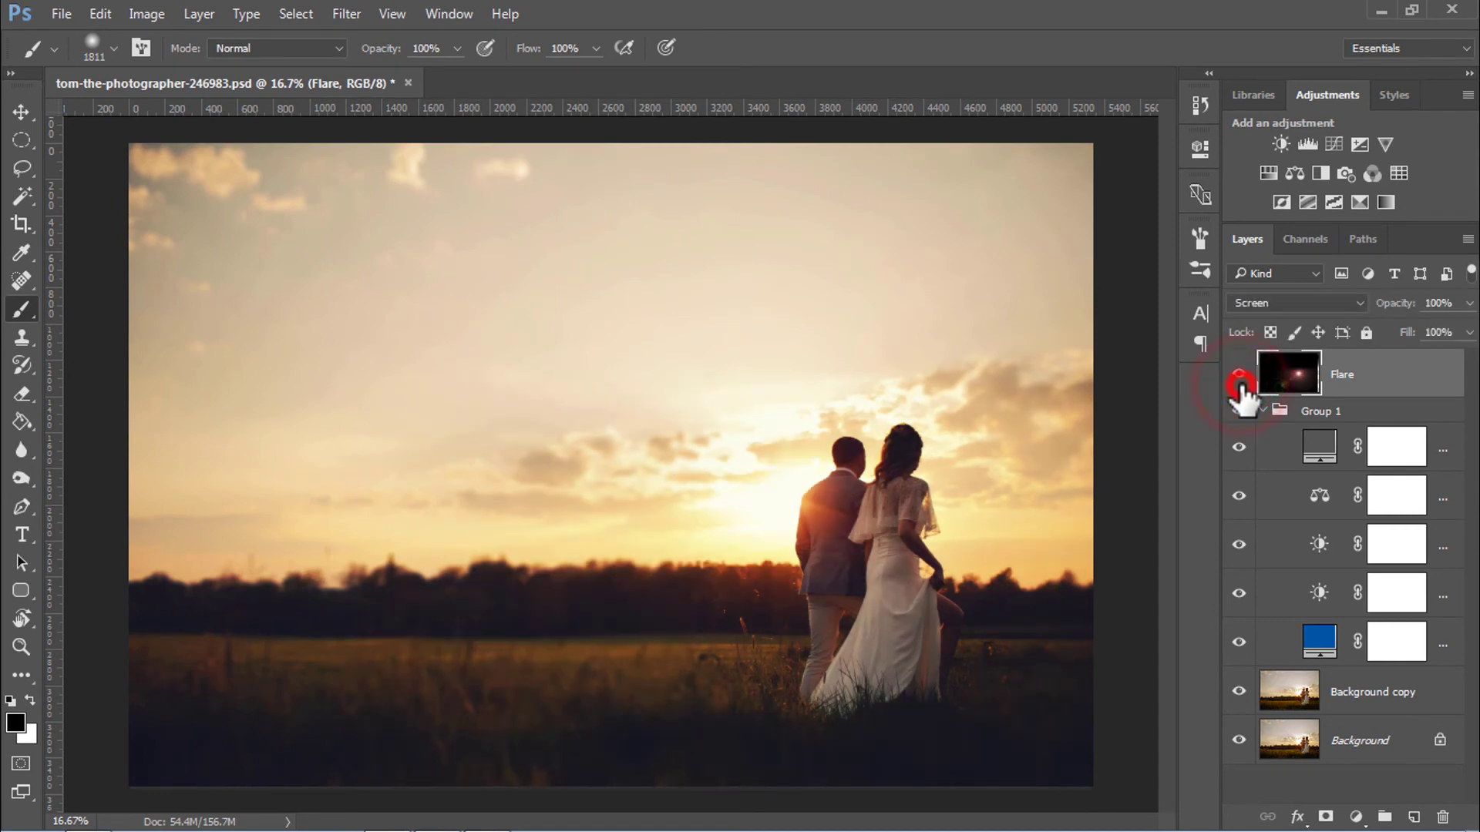
pyautogui.click(1240, 375)
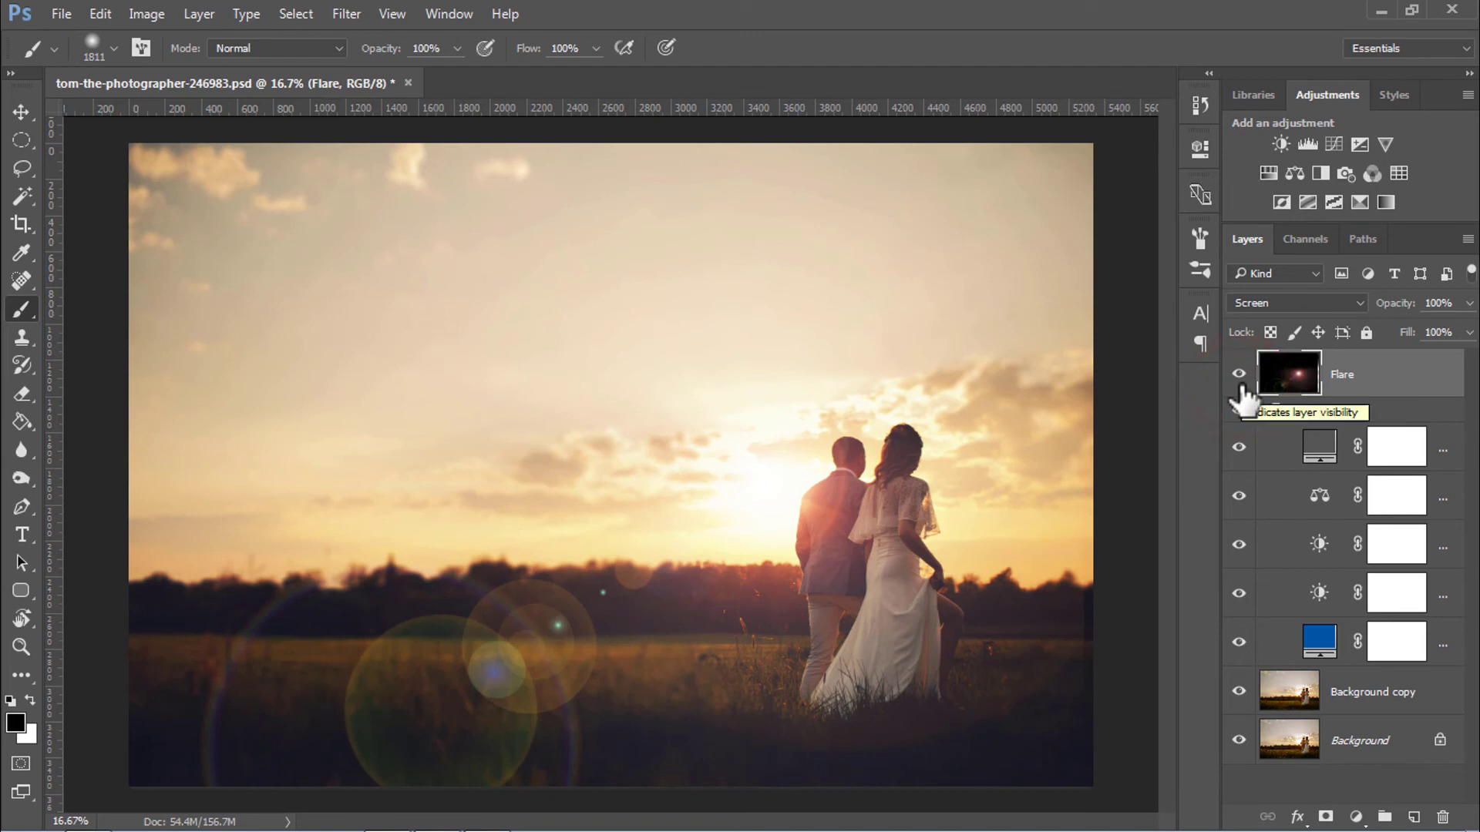
pyautogui.press('v')
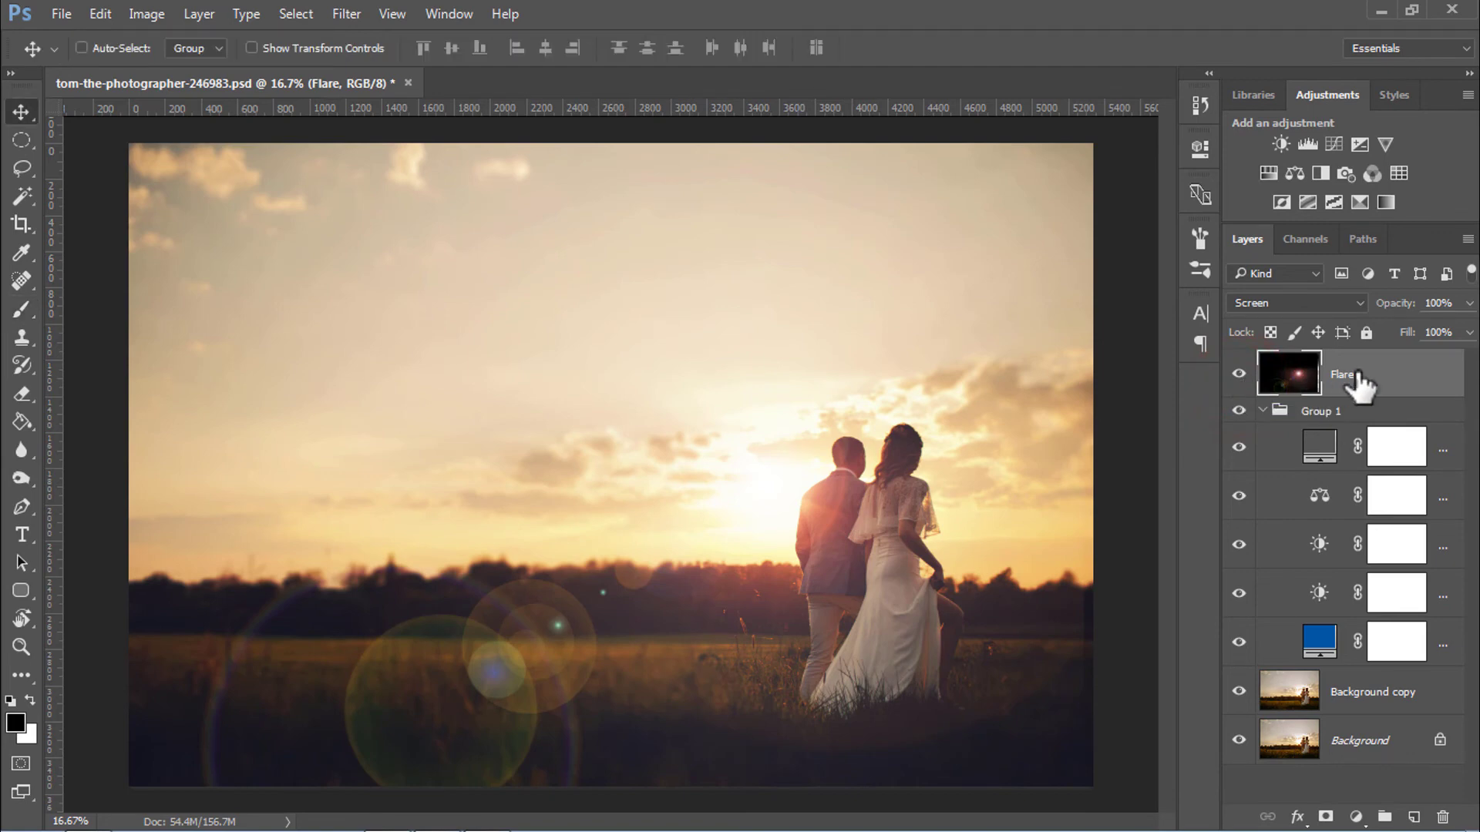